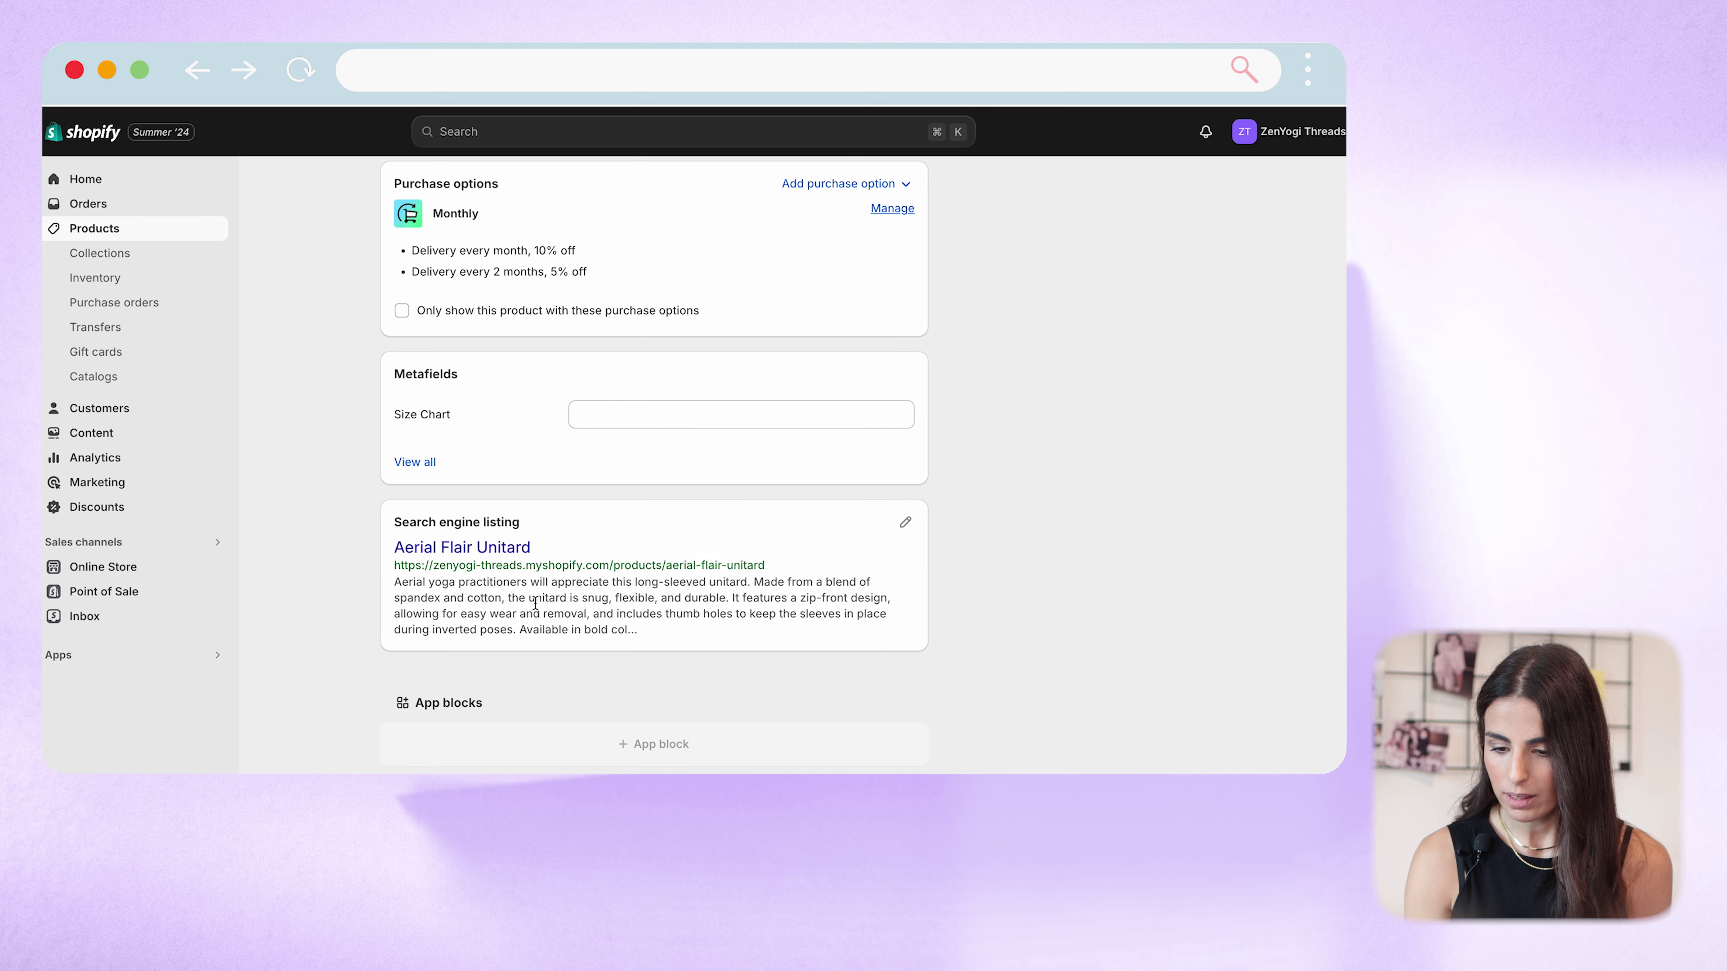
Step: Pick the menwebcom.jpg image for the Aerial Flair Unitard's Size Chart metafield and save
click(736, 422)
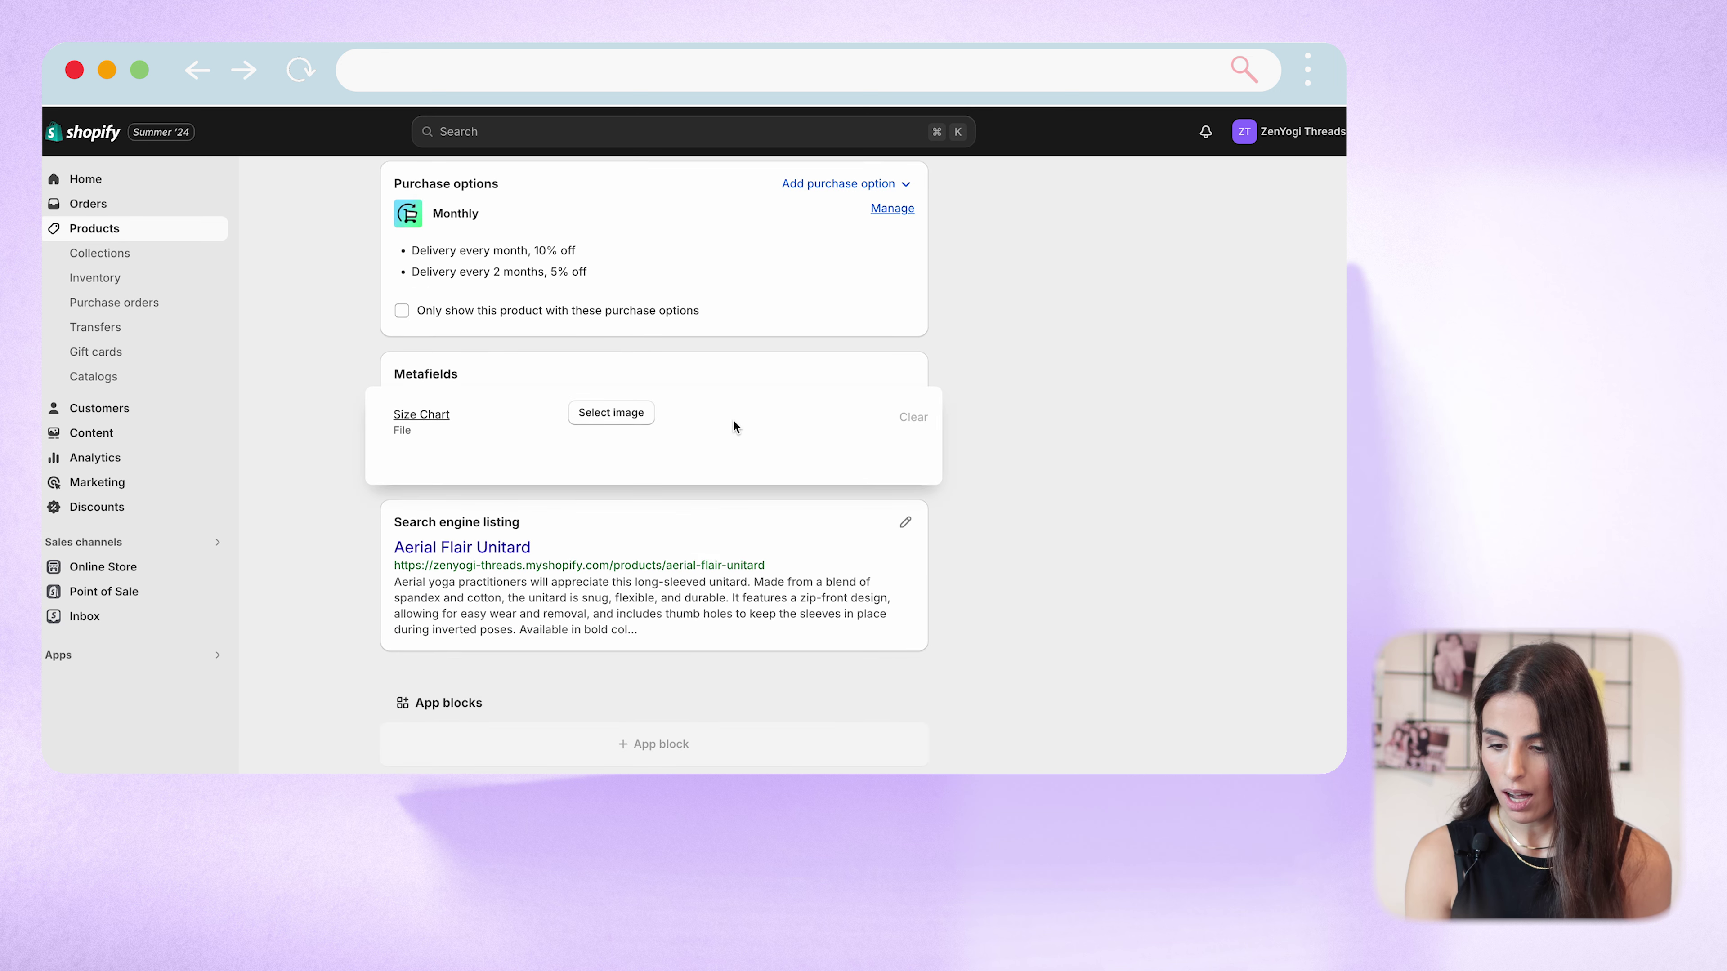
click(612, 412)
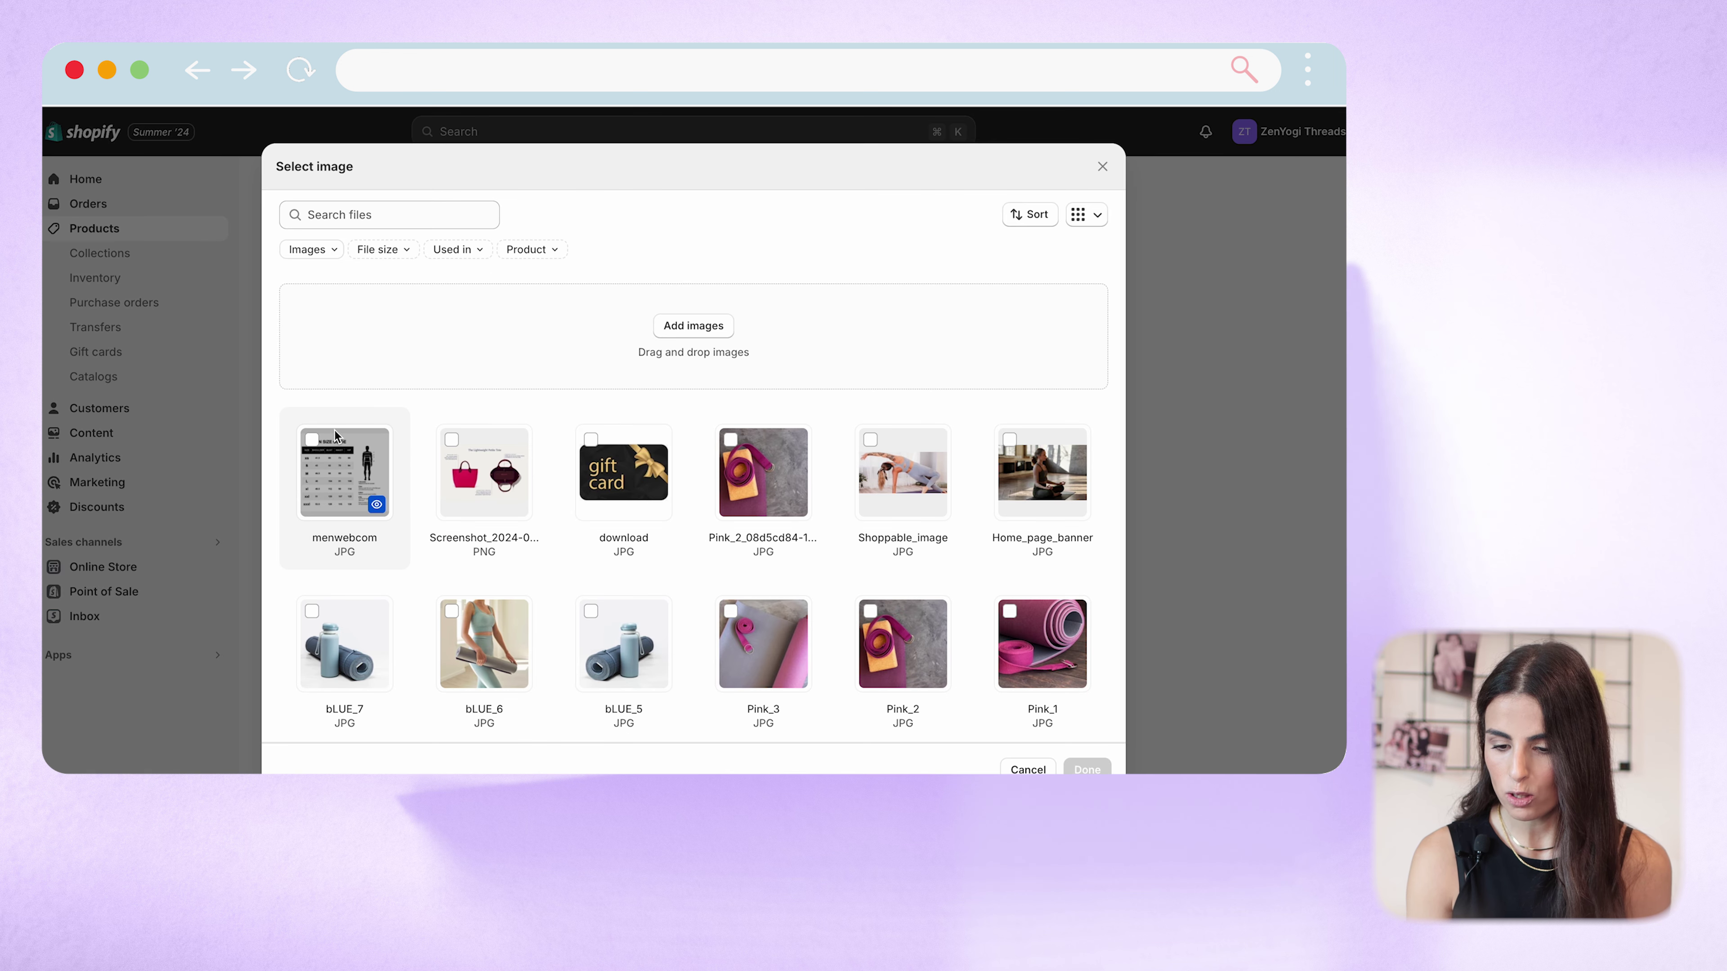
click(311, 441)
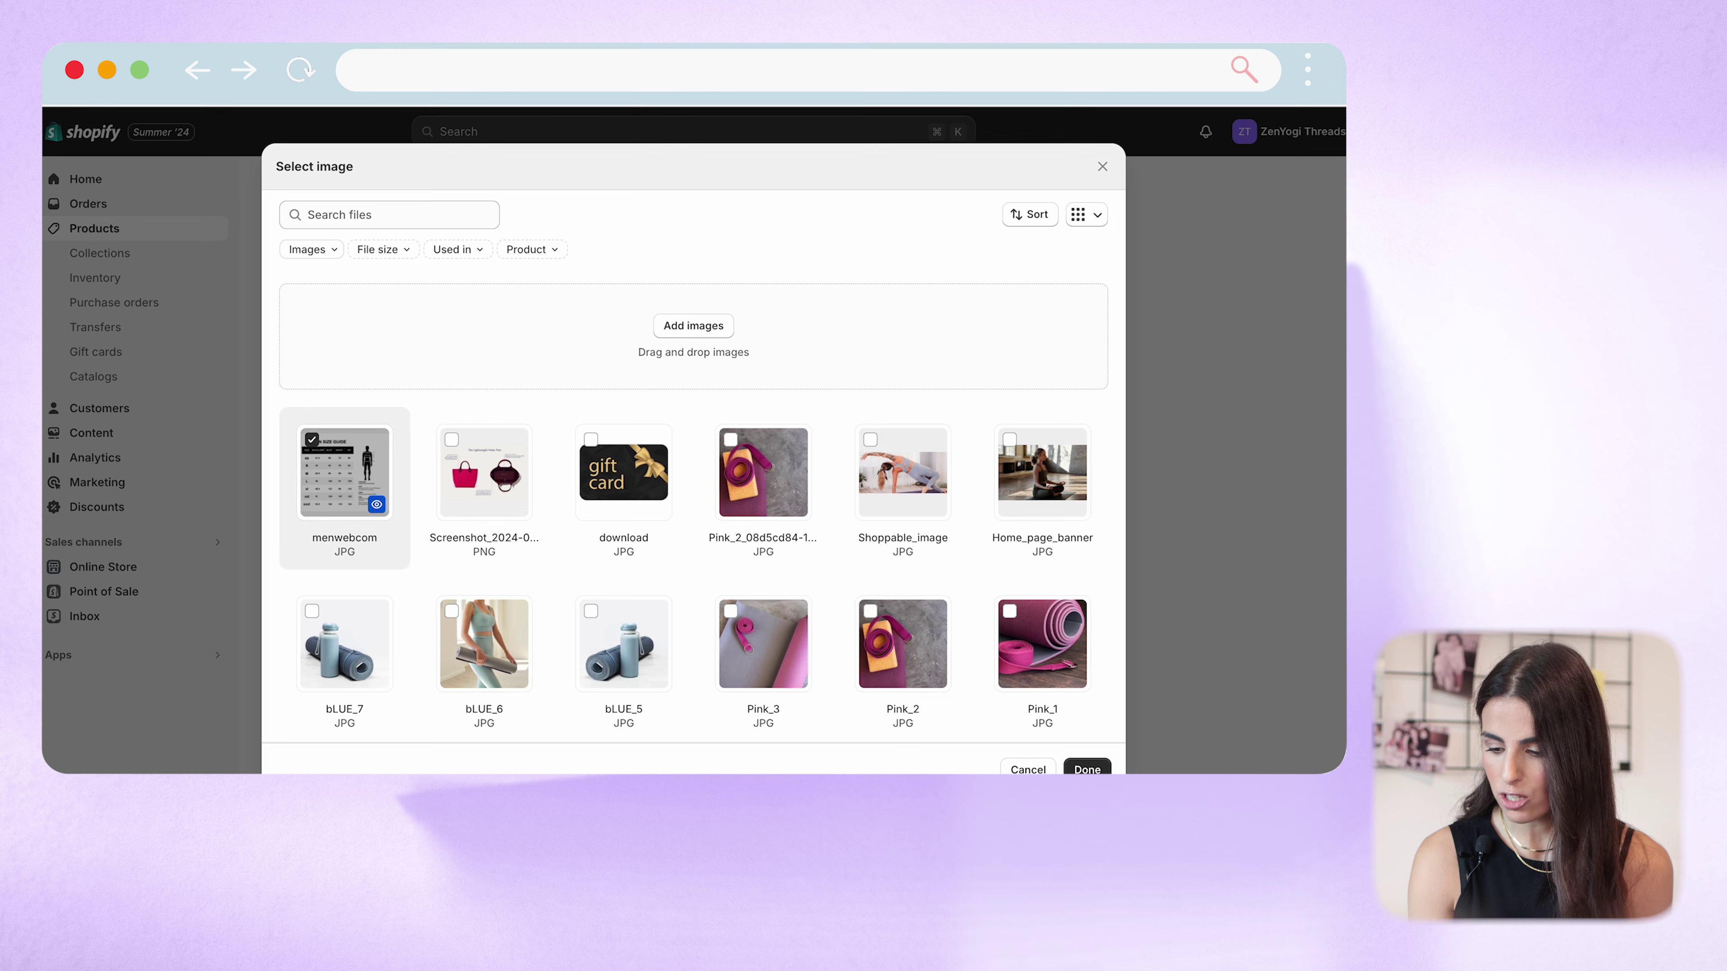
click(1087, 769)
click(947, 131)
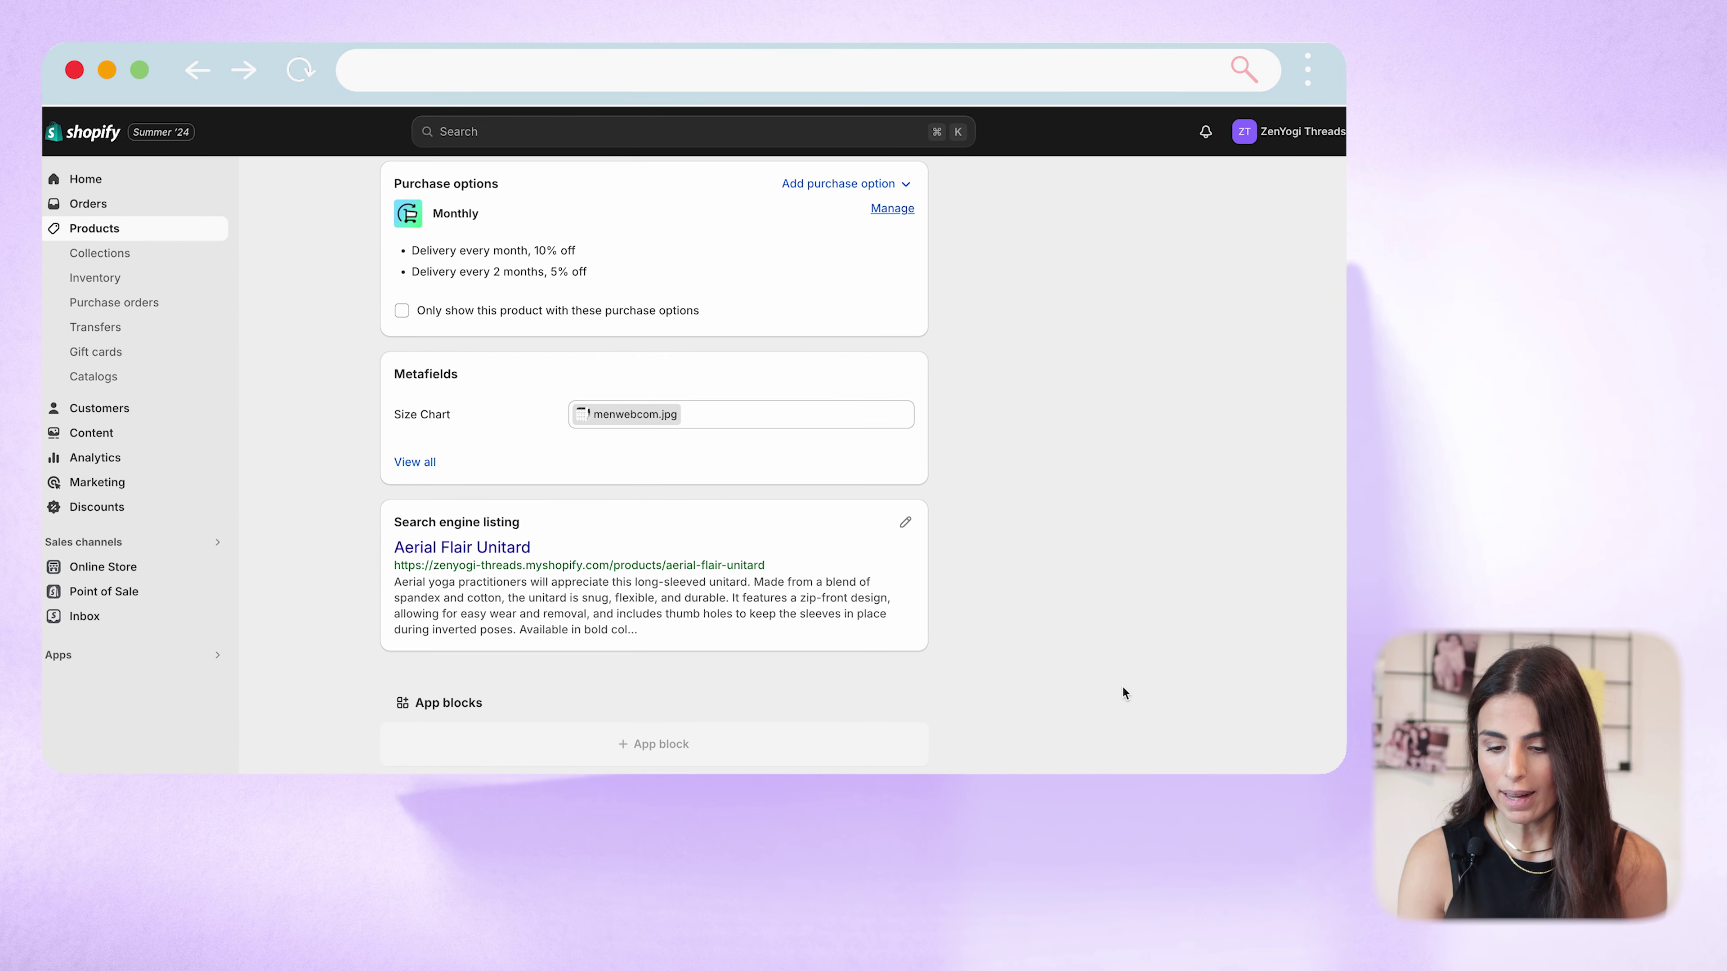
Step: Go to Online Store themes and customize the current Updated copy of Dawn theme
click(196, 569)
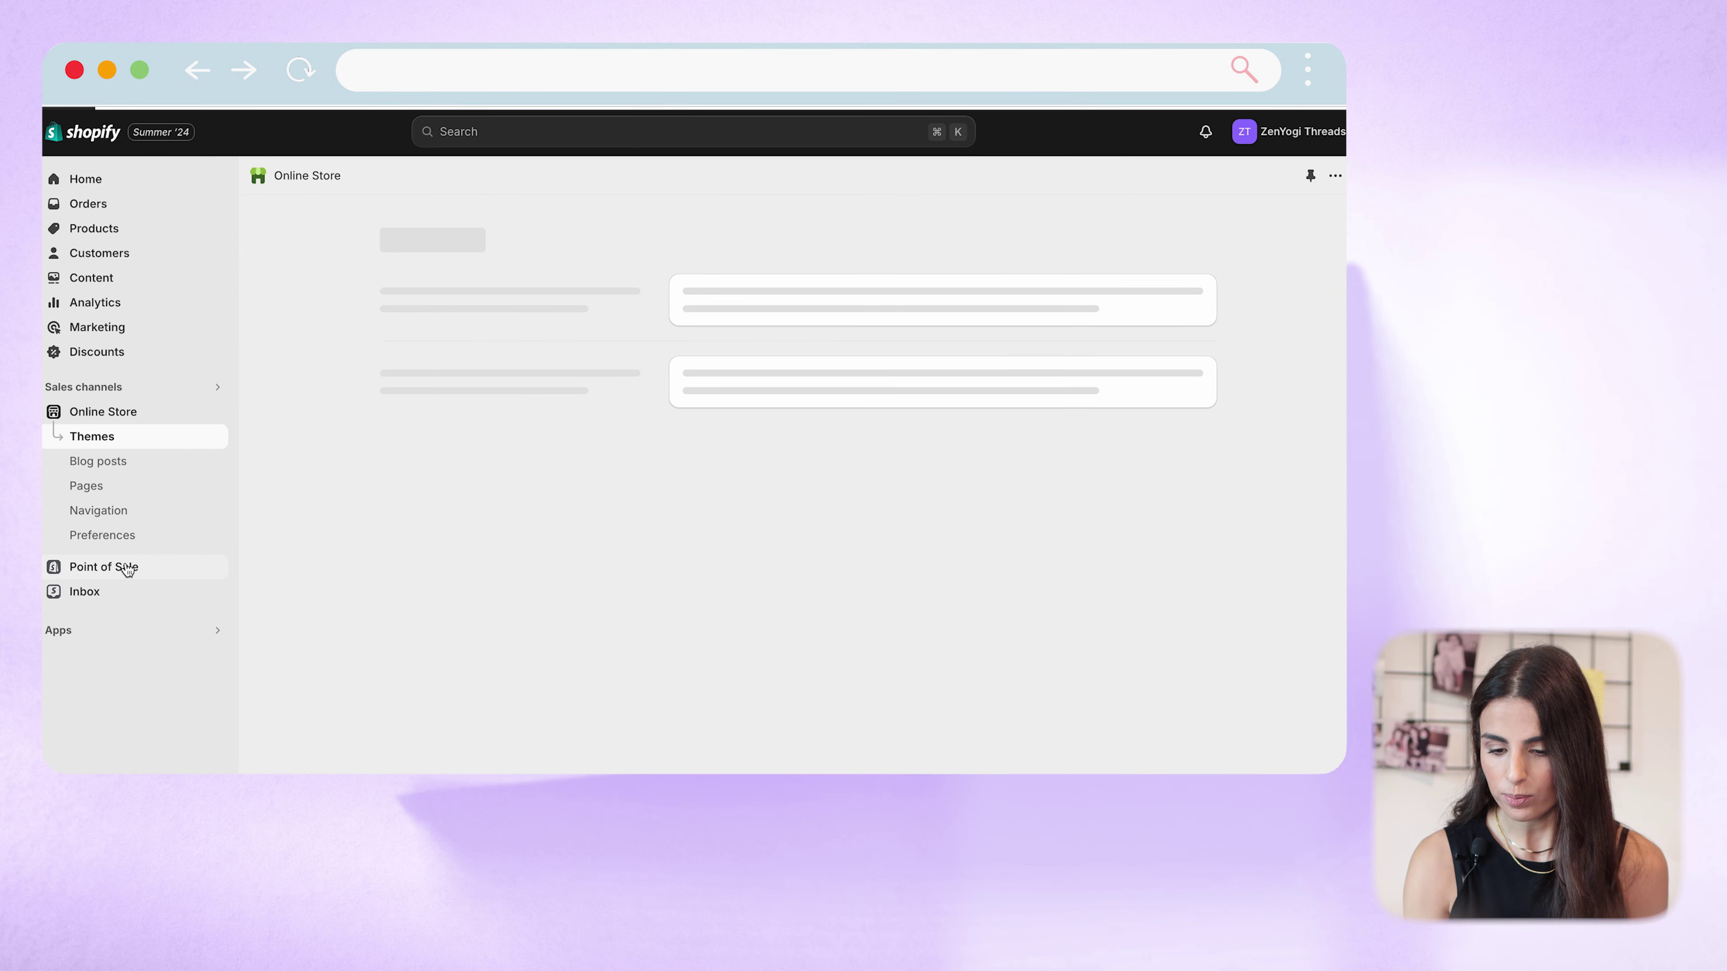
scroll(1064, 557, down, 2)
scroll(1064, 561, down, 1)
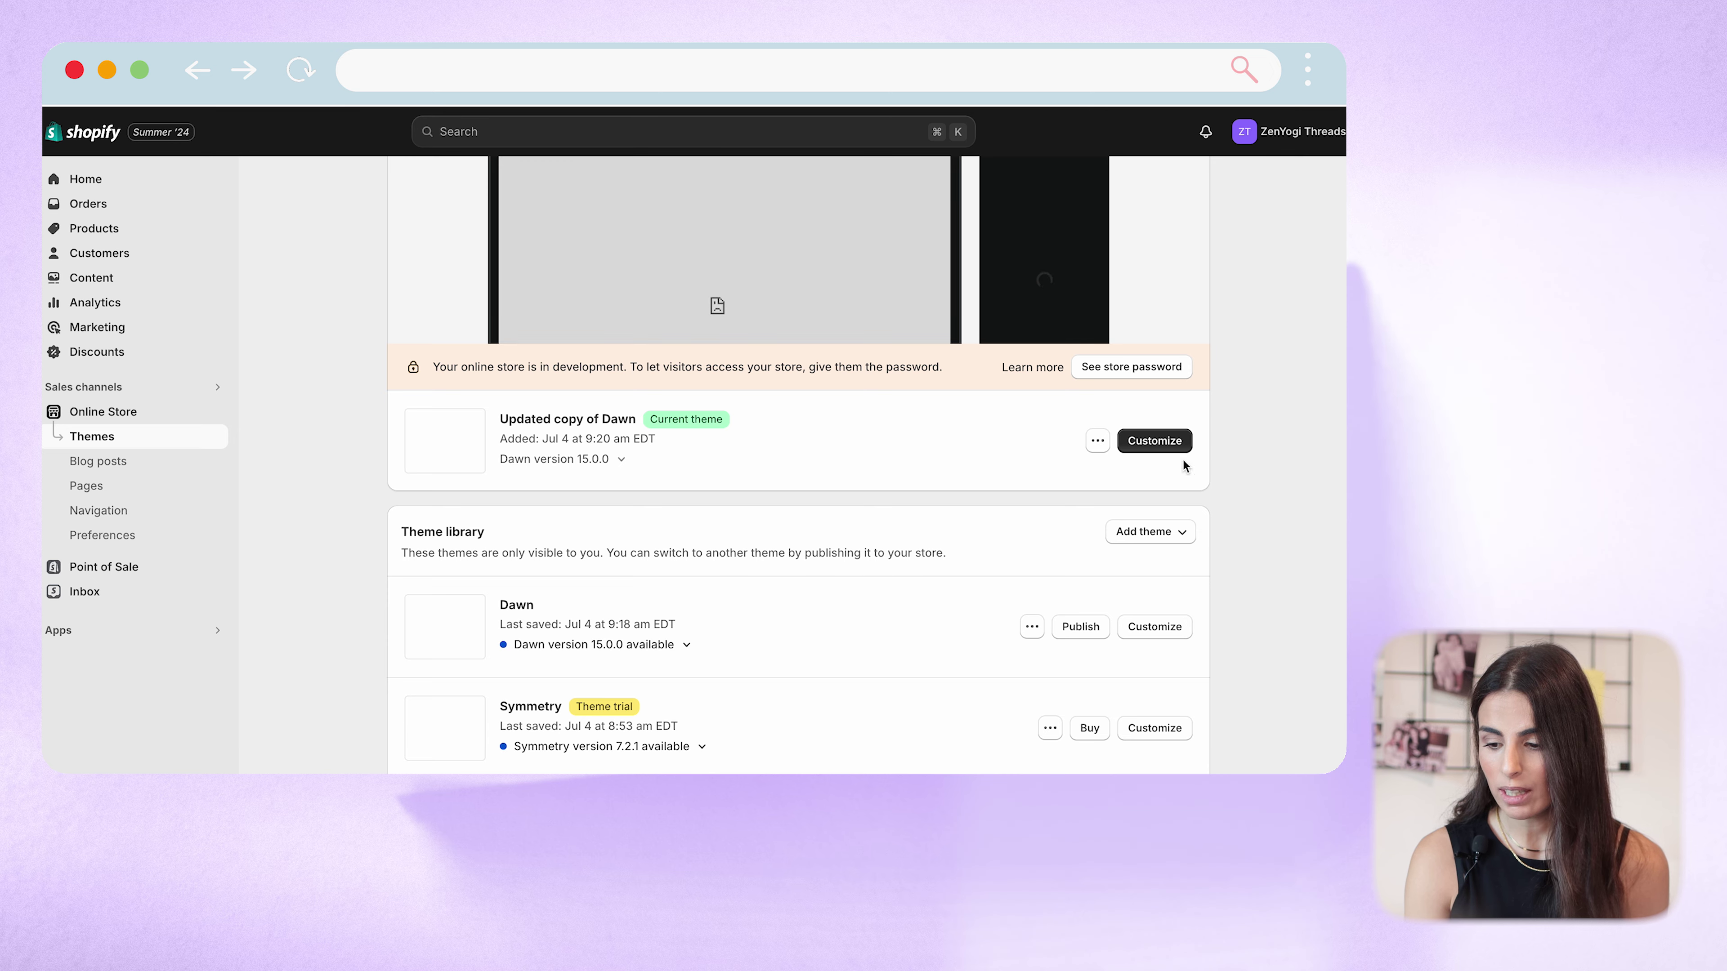
click(1152, 443)
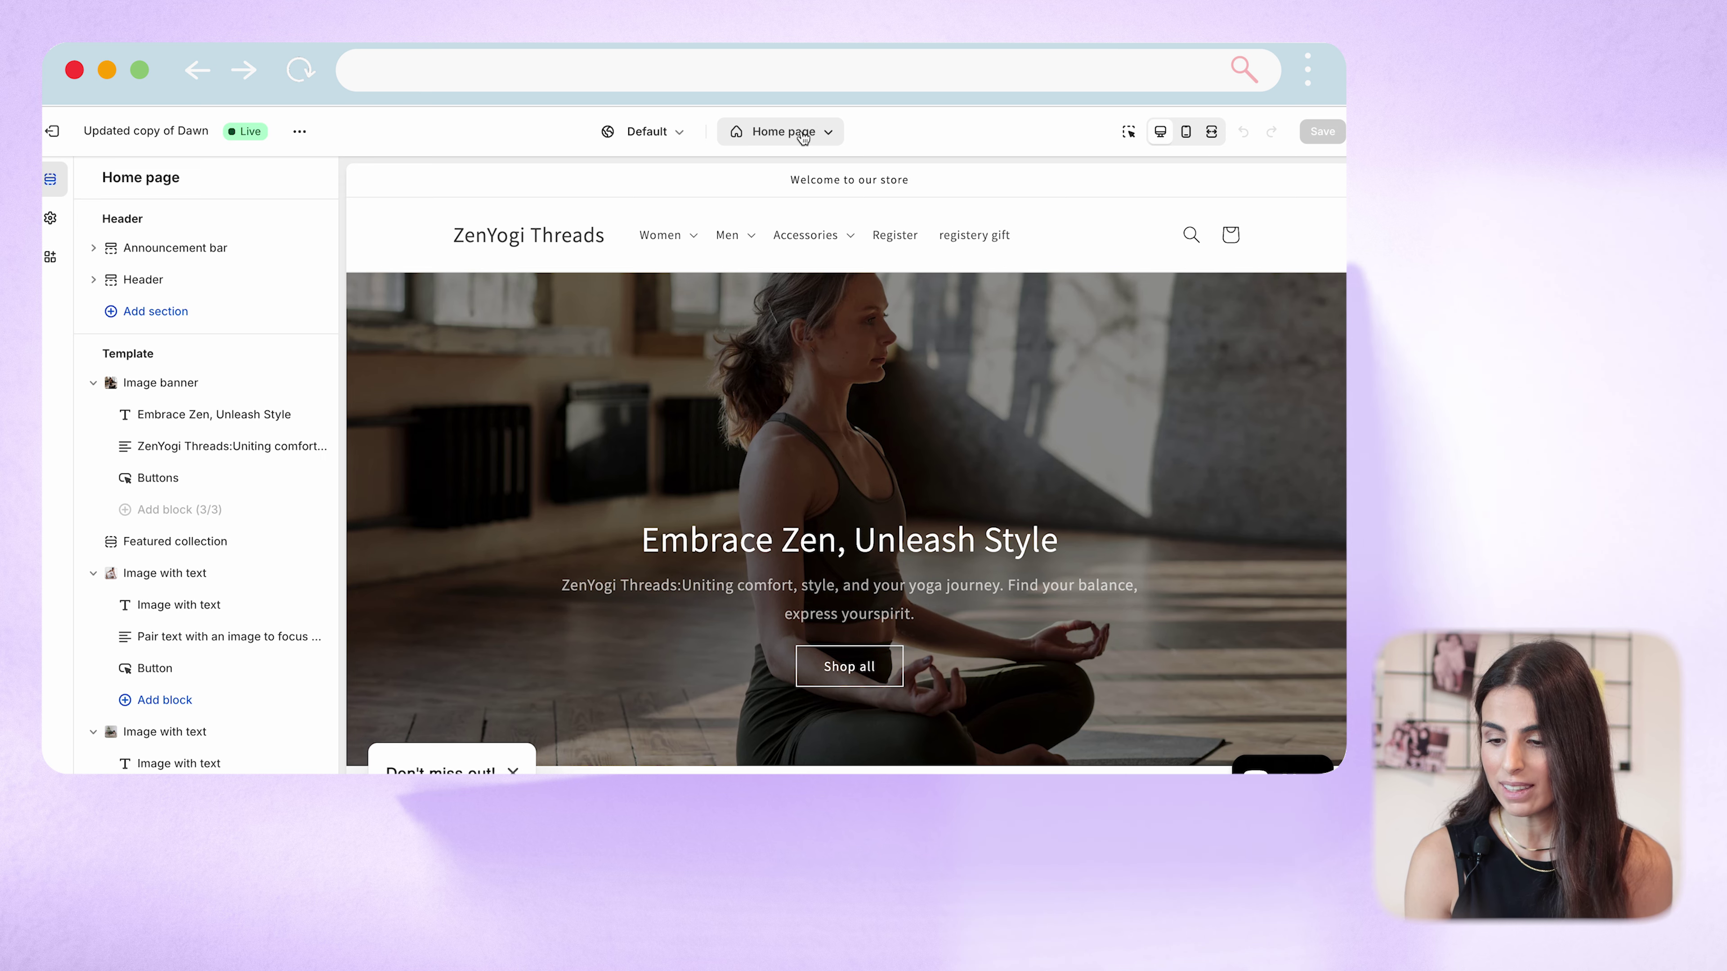
Step: Switch the theme editor from the home page to the Products > Default product template
click(803, 133)
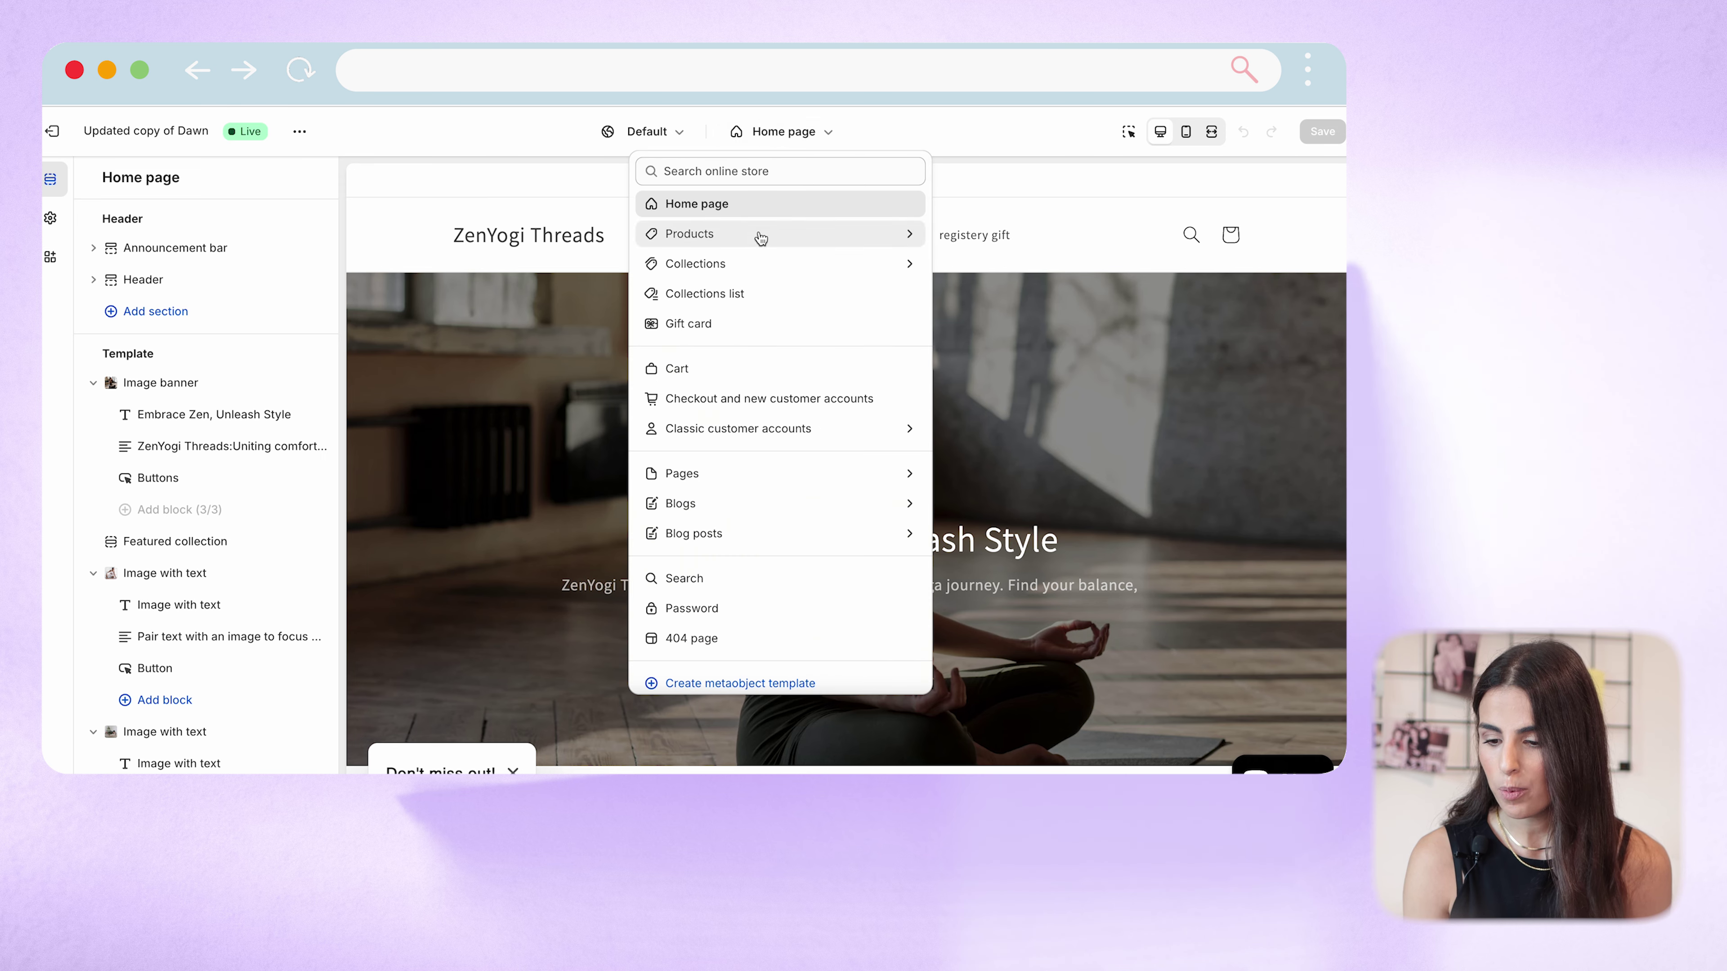
click(760, 231)
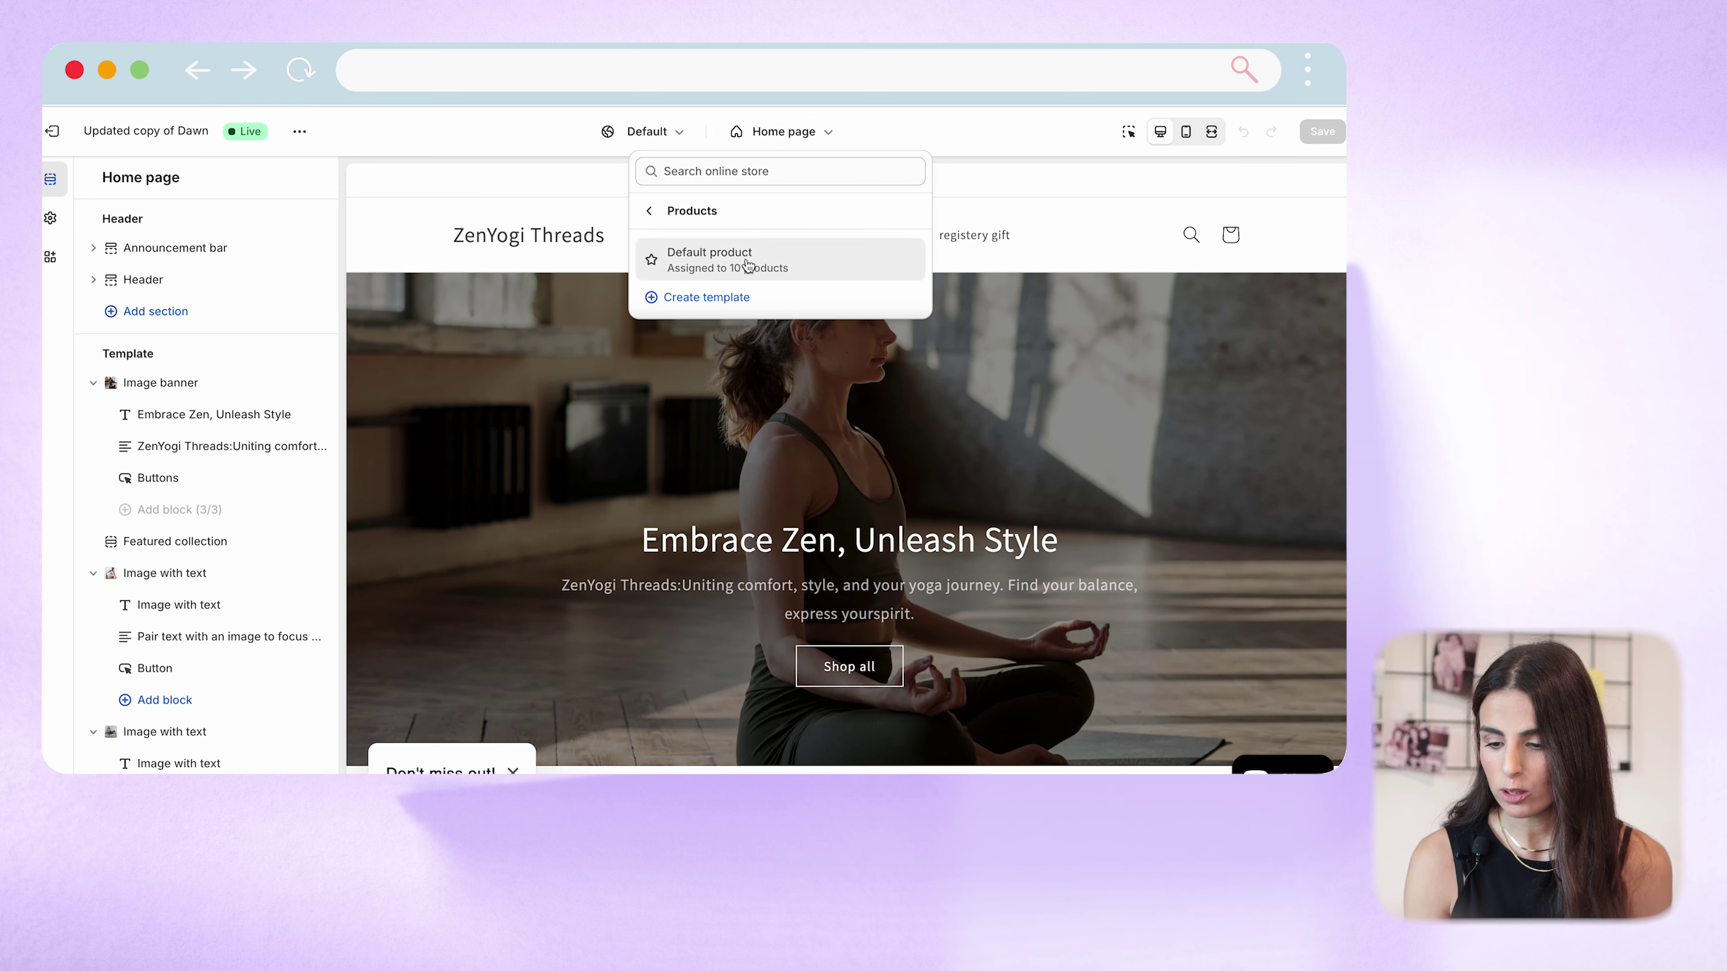
click(748, 266)
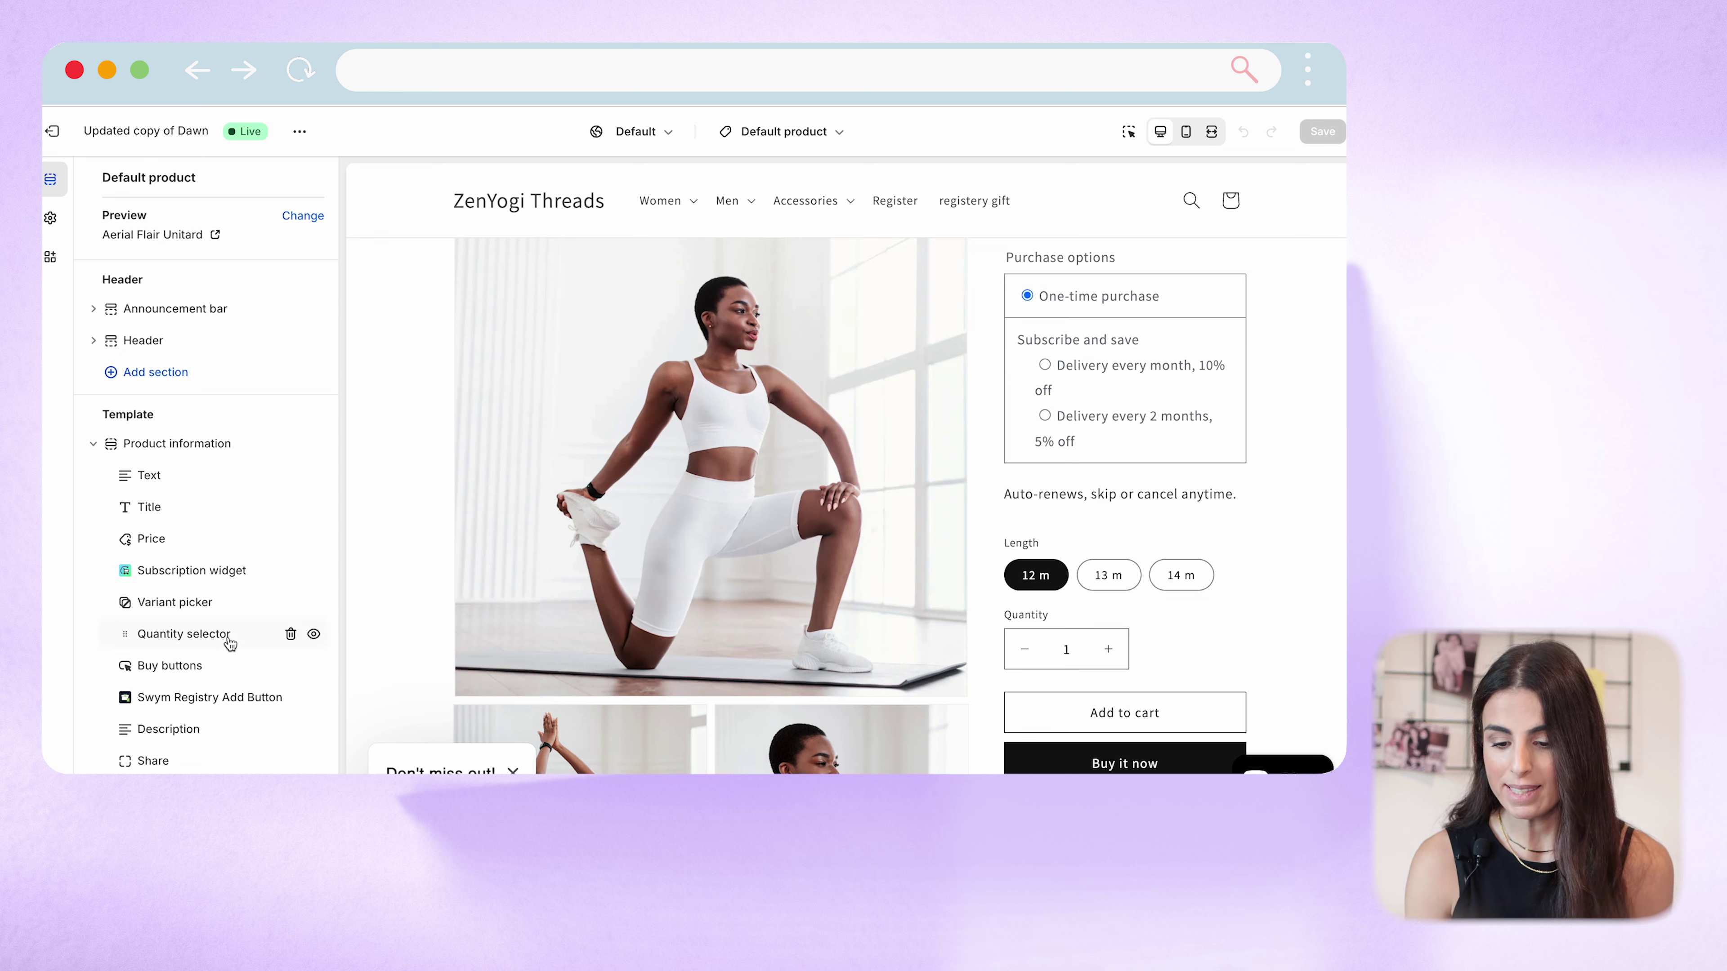
Step: Expand the Product information section and bring up its Add block list below Share
scroll(199, 712, down, 5)
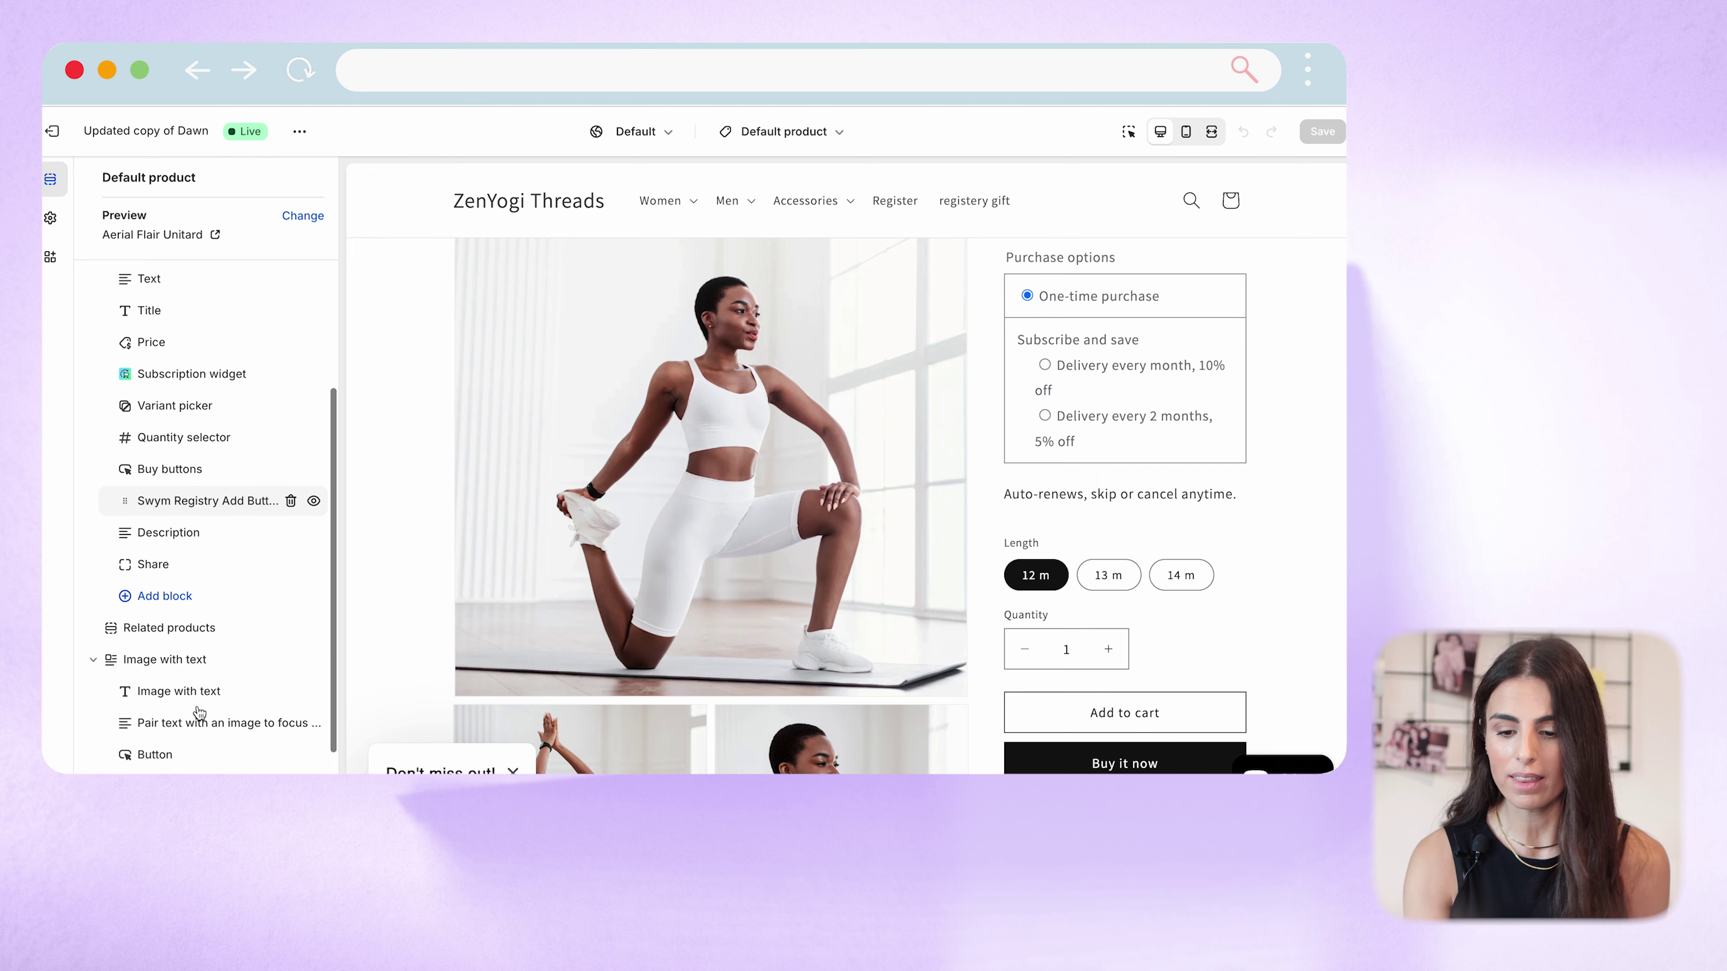
scroll(200, 712, down, 1)
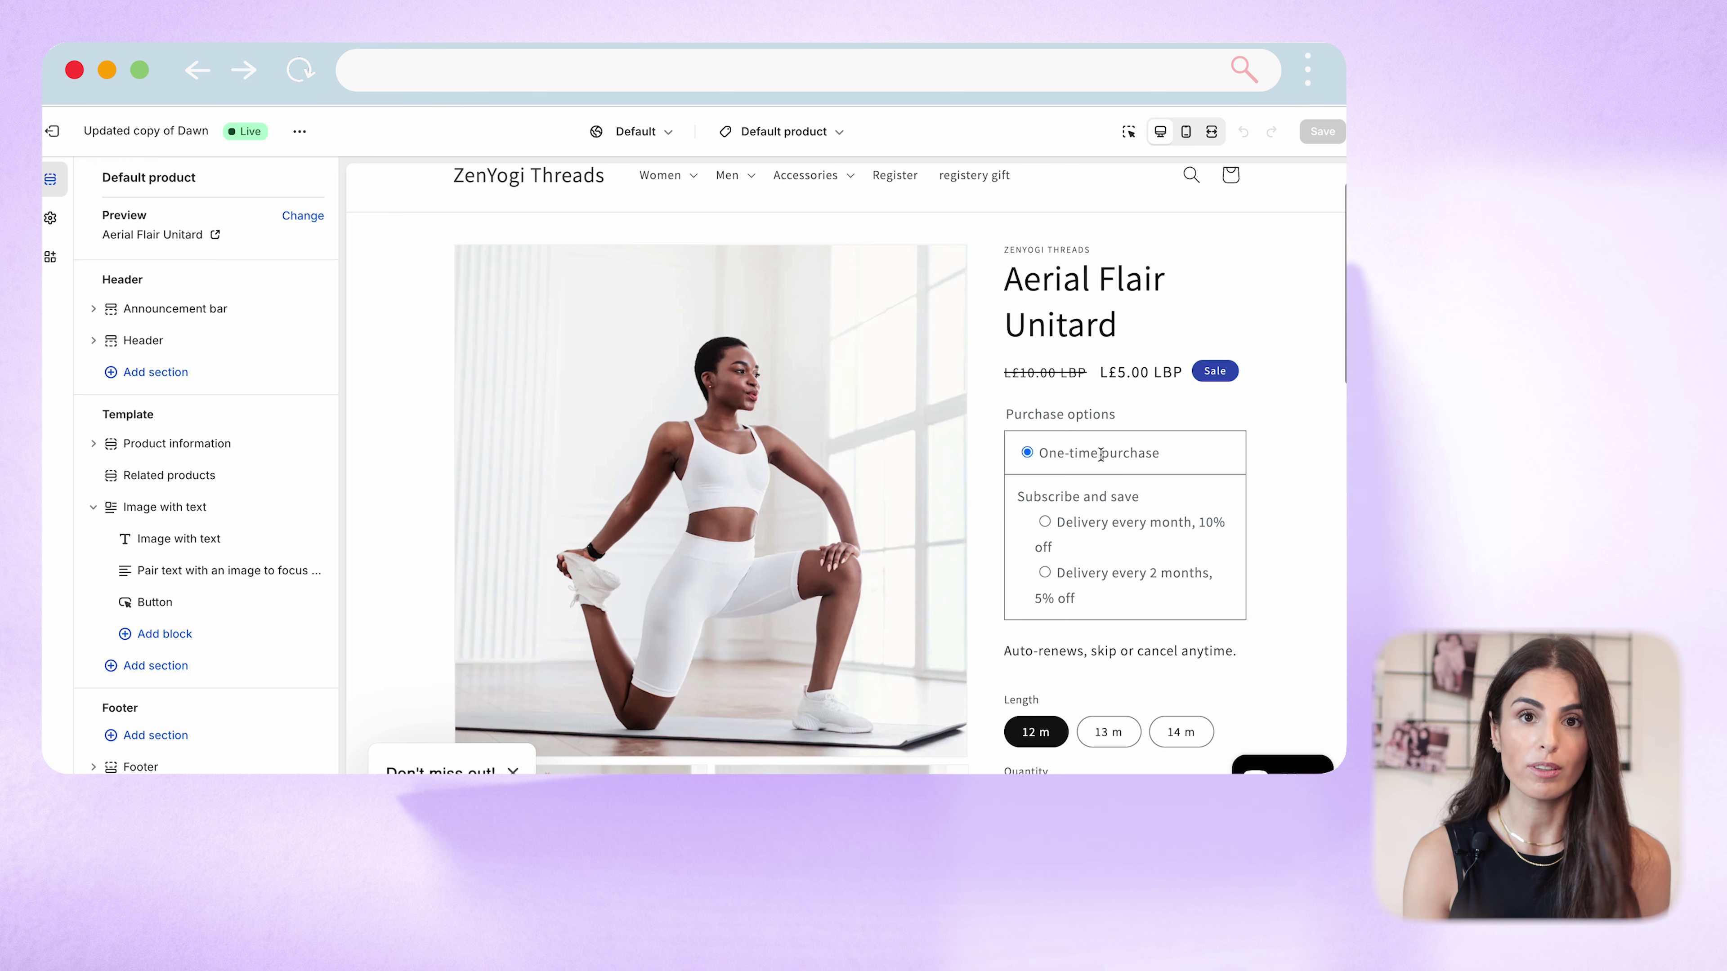
scroll(1101, 454, down, 3)
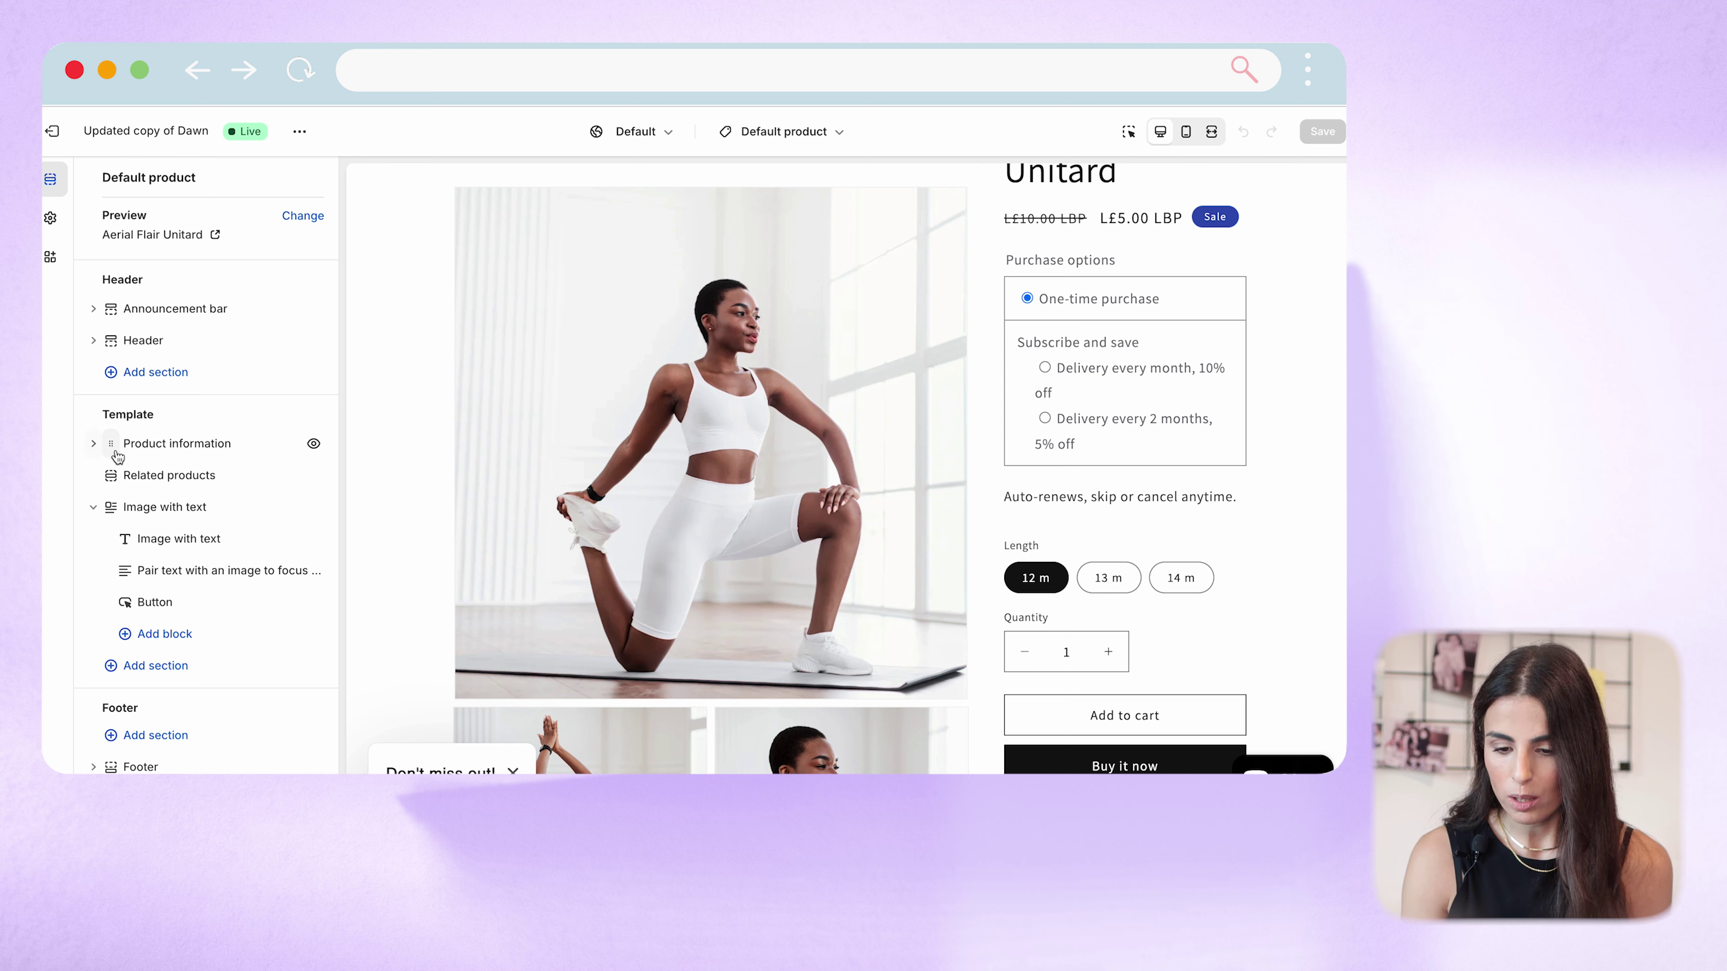
click(95, 446)
mouse_move(193, 554)
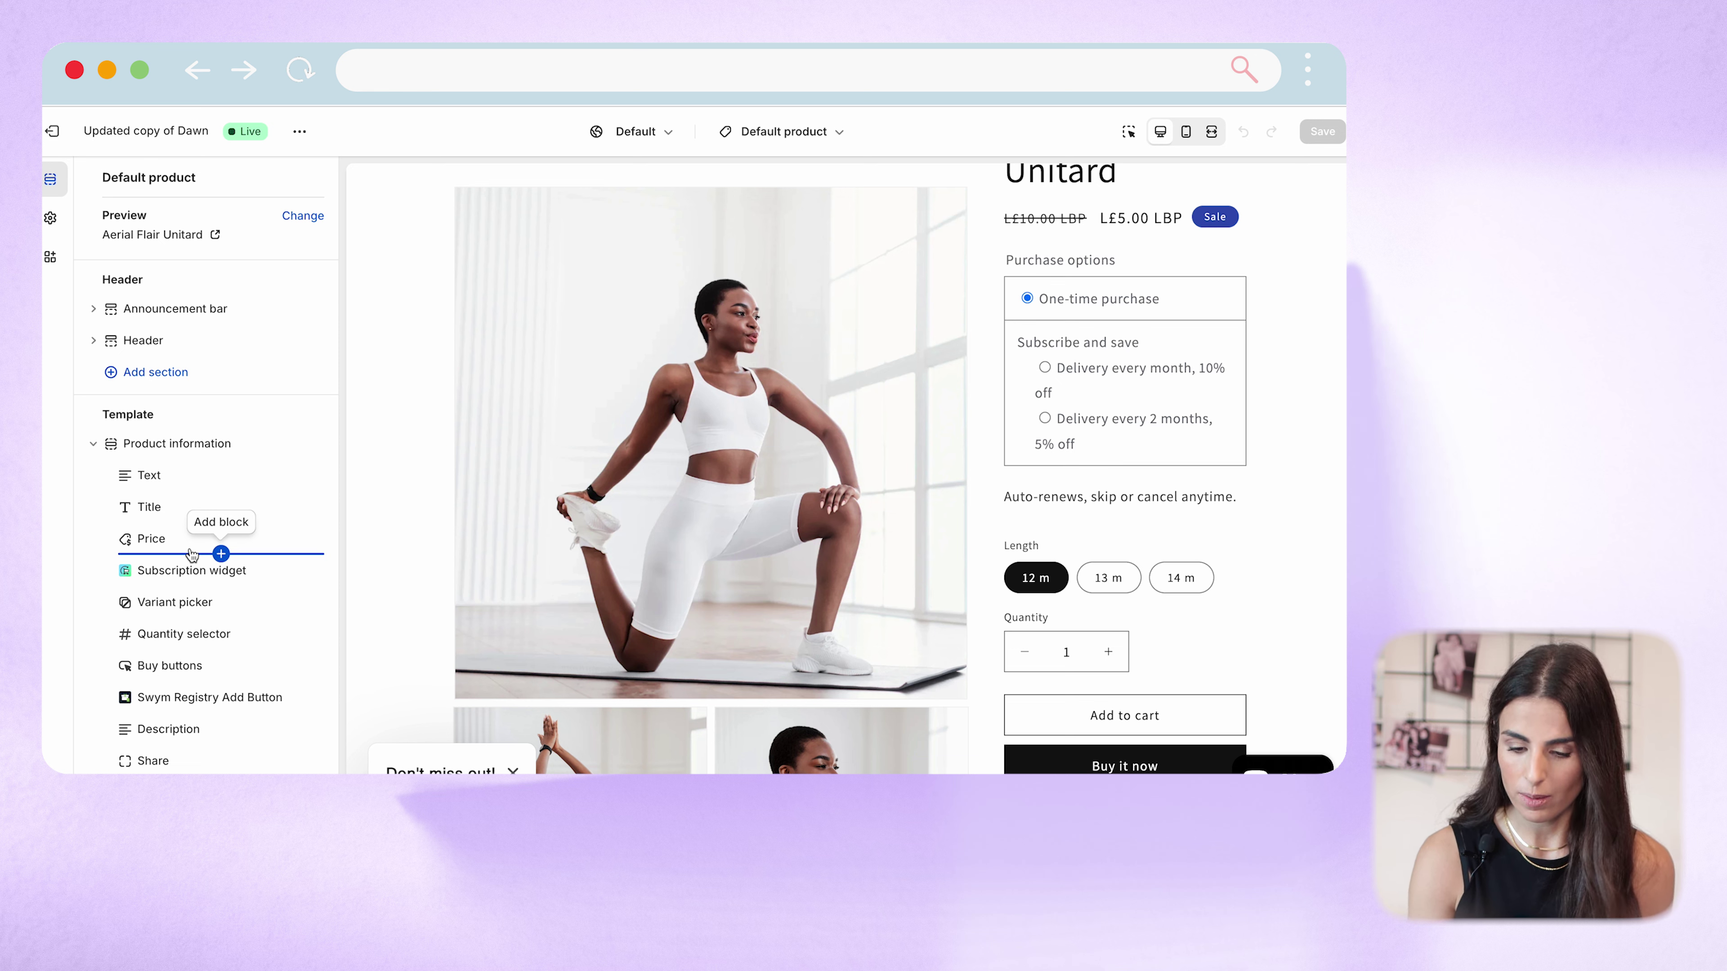
scroll(218, 673, down, 1)
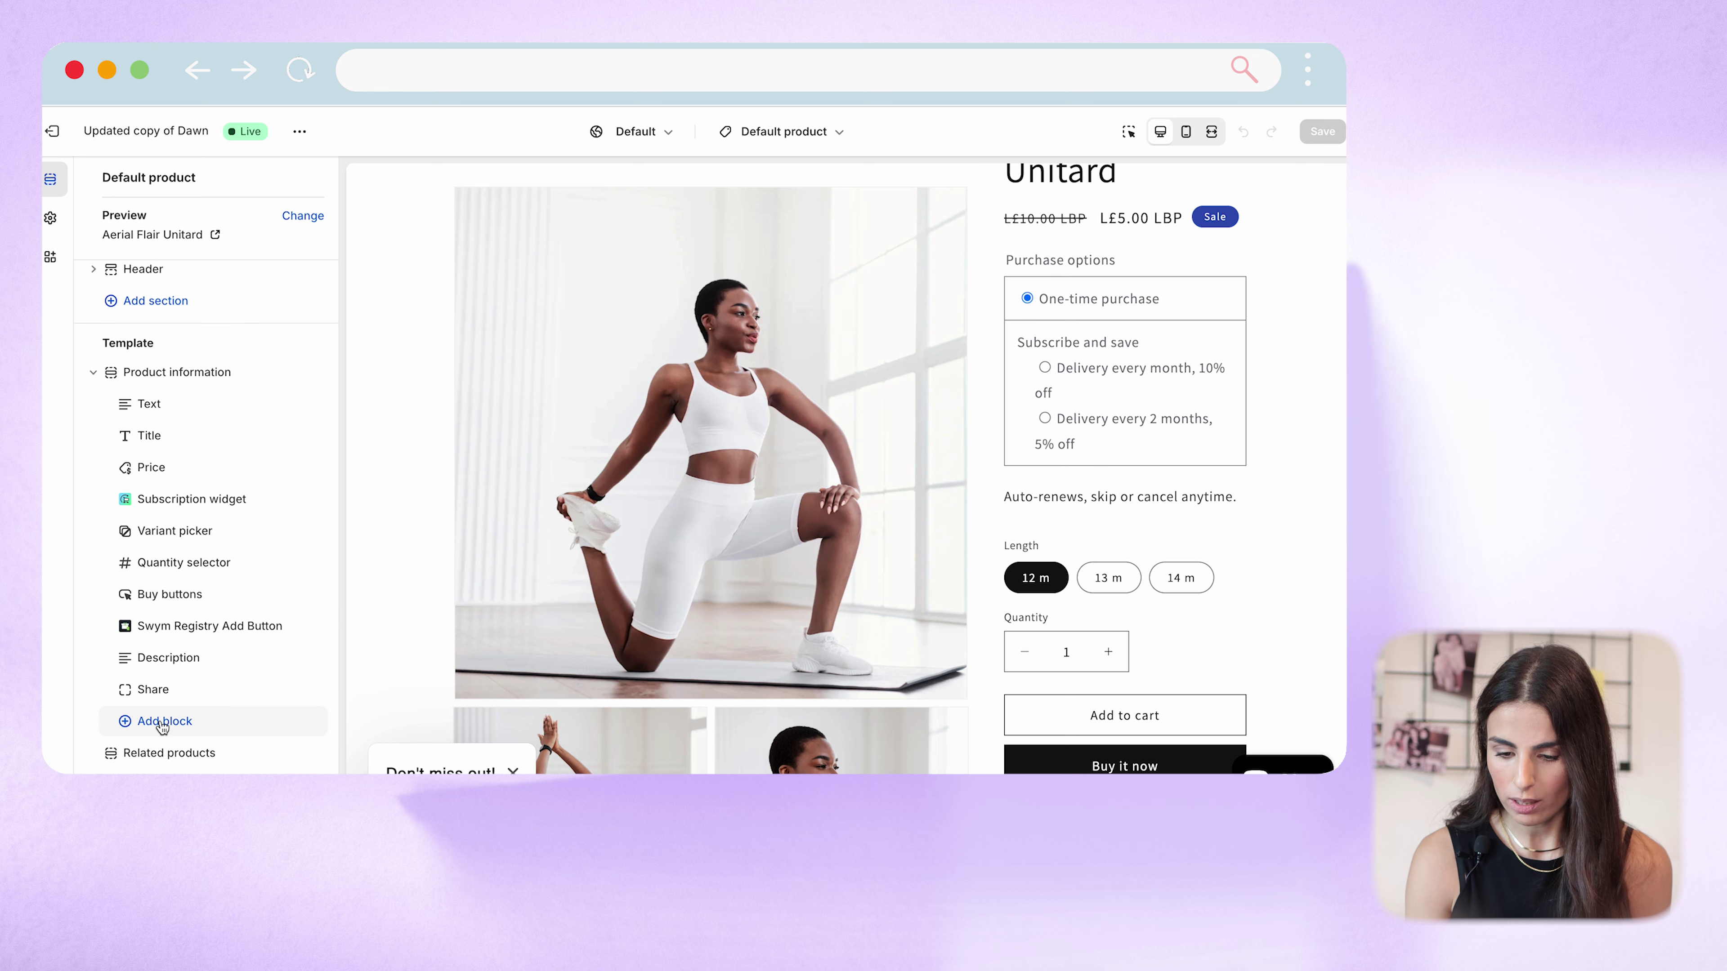
click(162, 722)
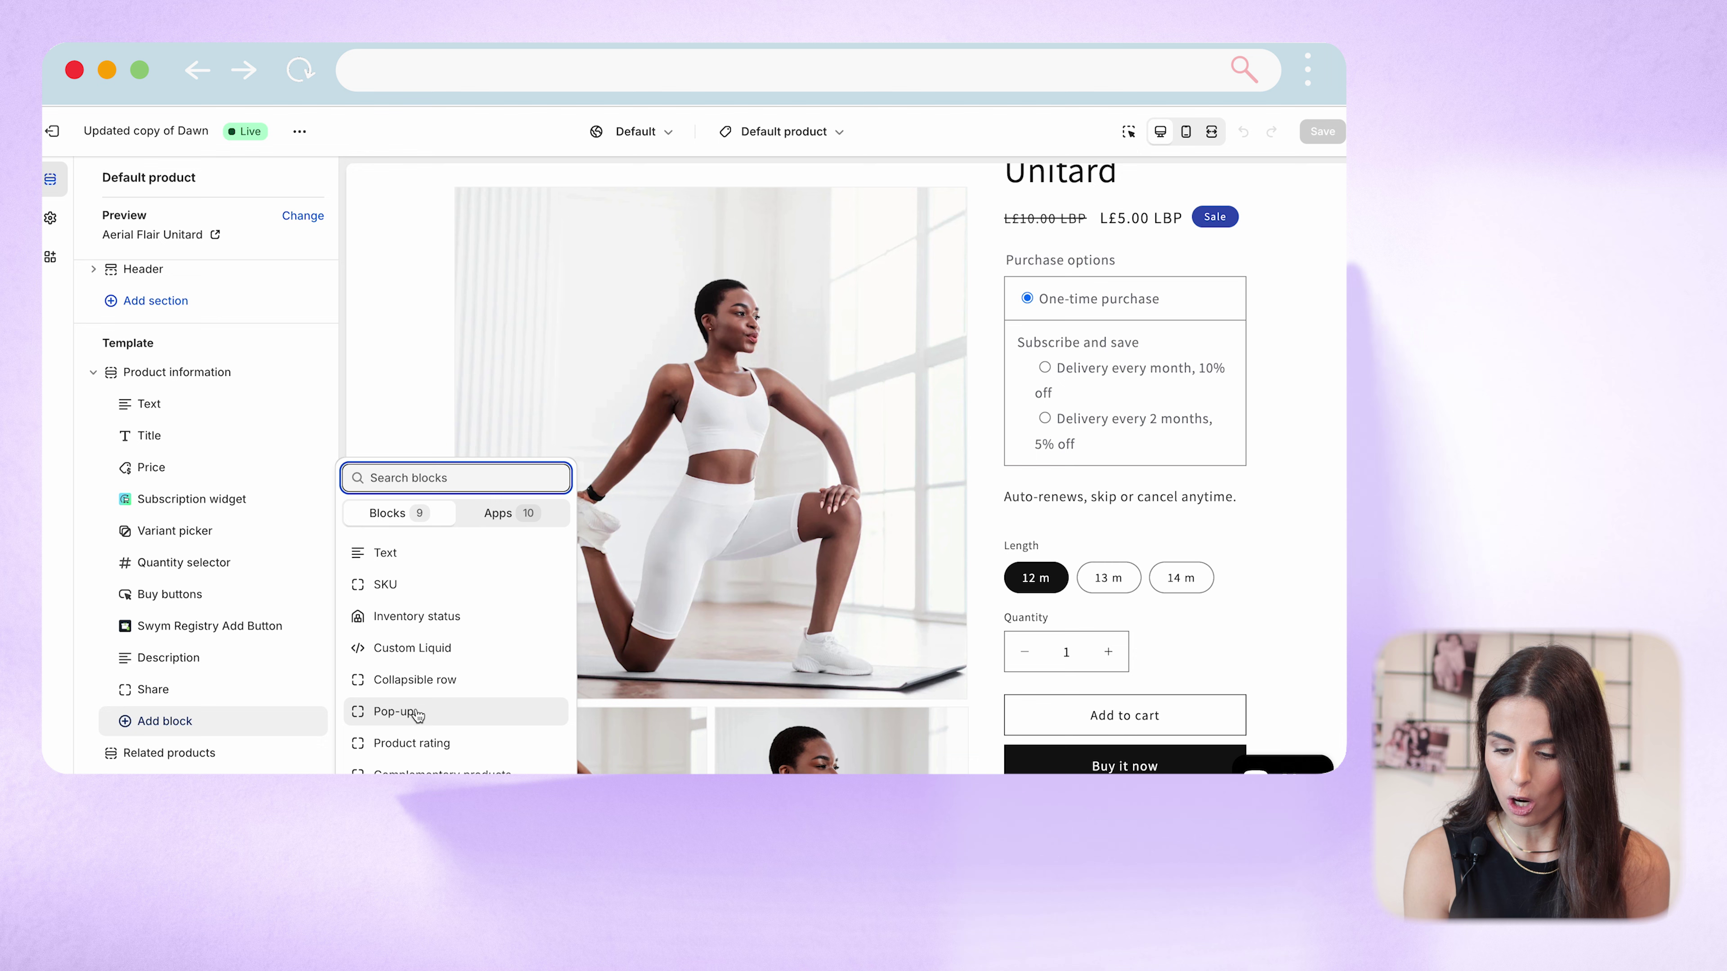
Step: Add a Pop-up block to Product information, review its settings, then dismiss the block list
click(417, 716)
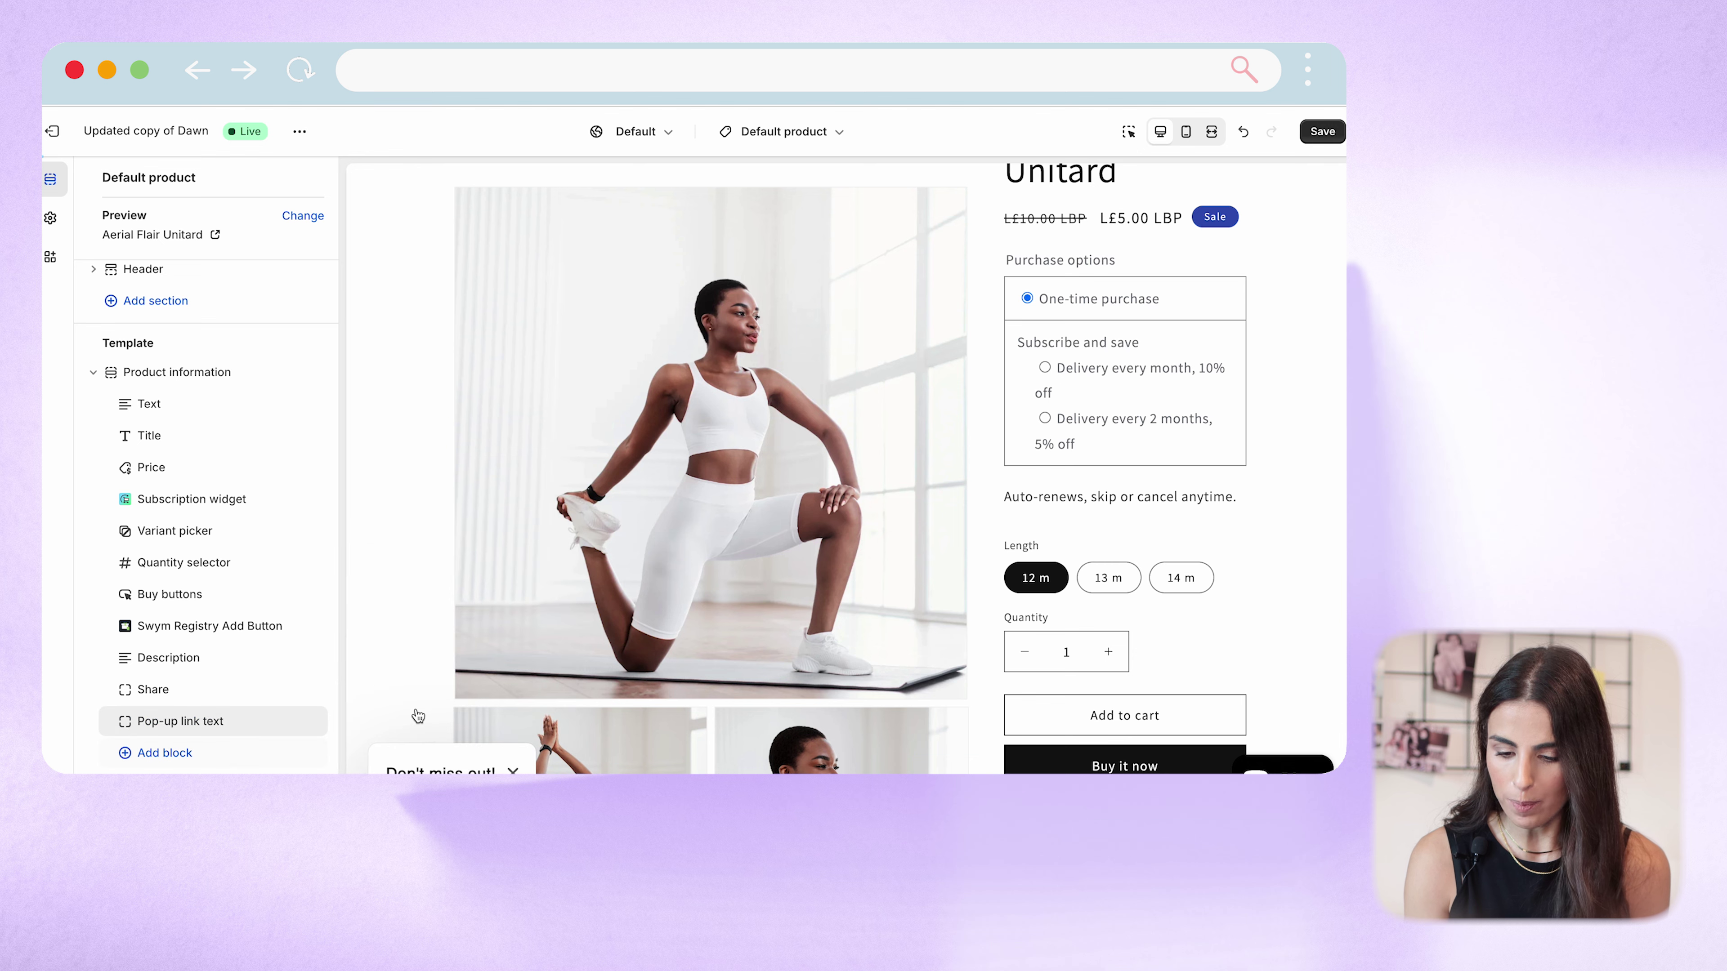
click(184, 722)
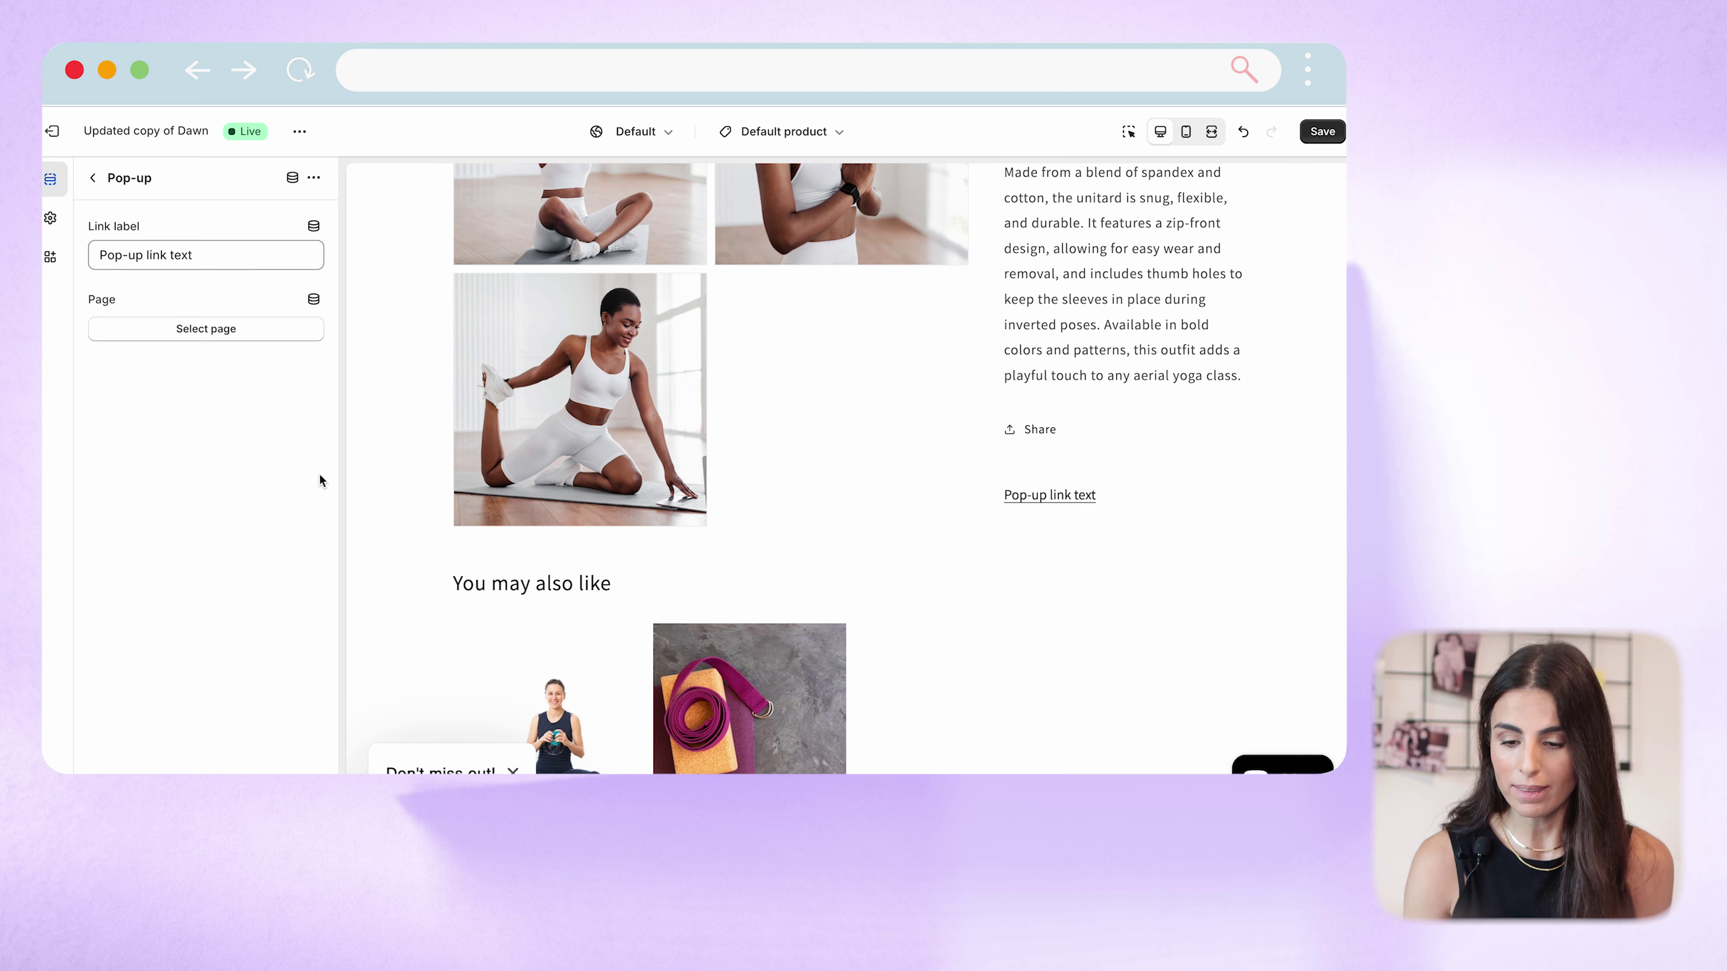
click(94, 179)
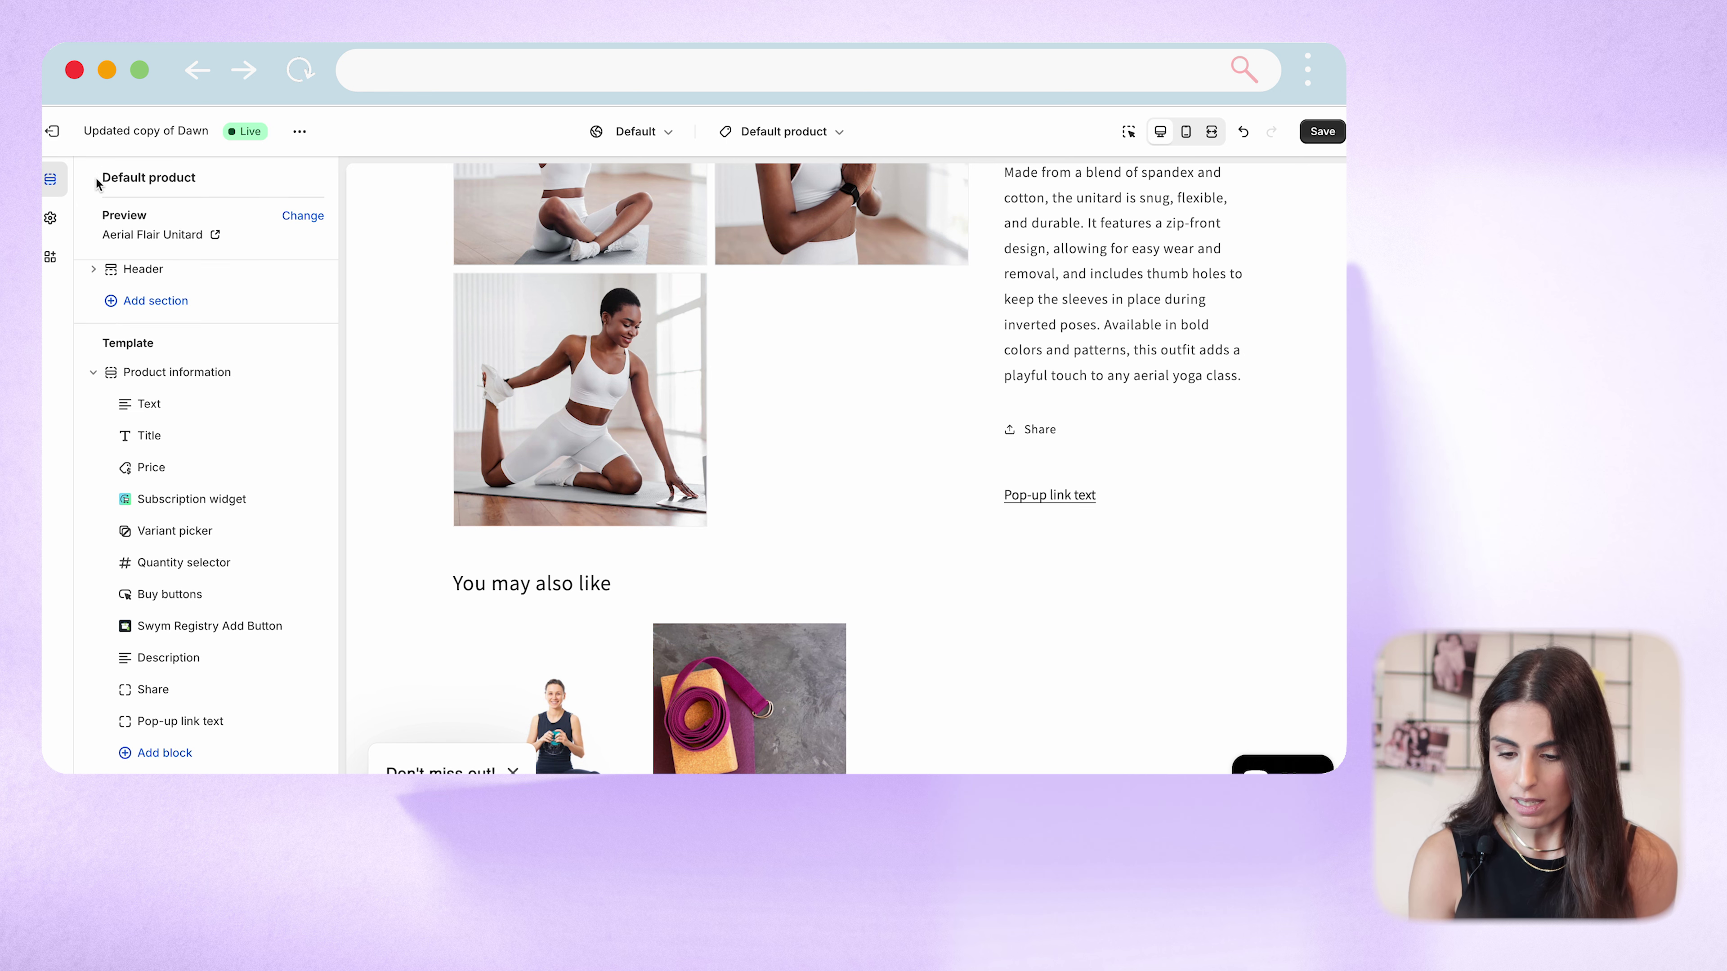
click(176, 762)
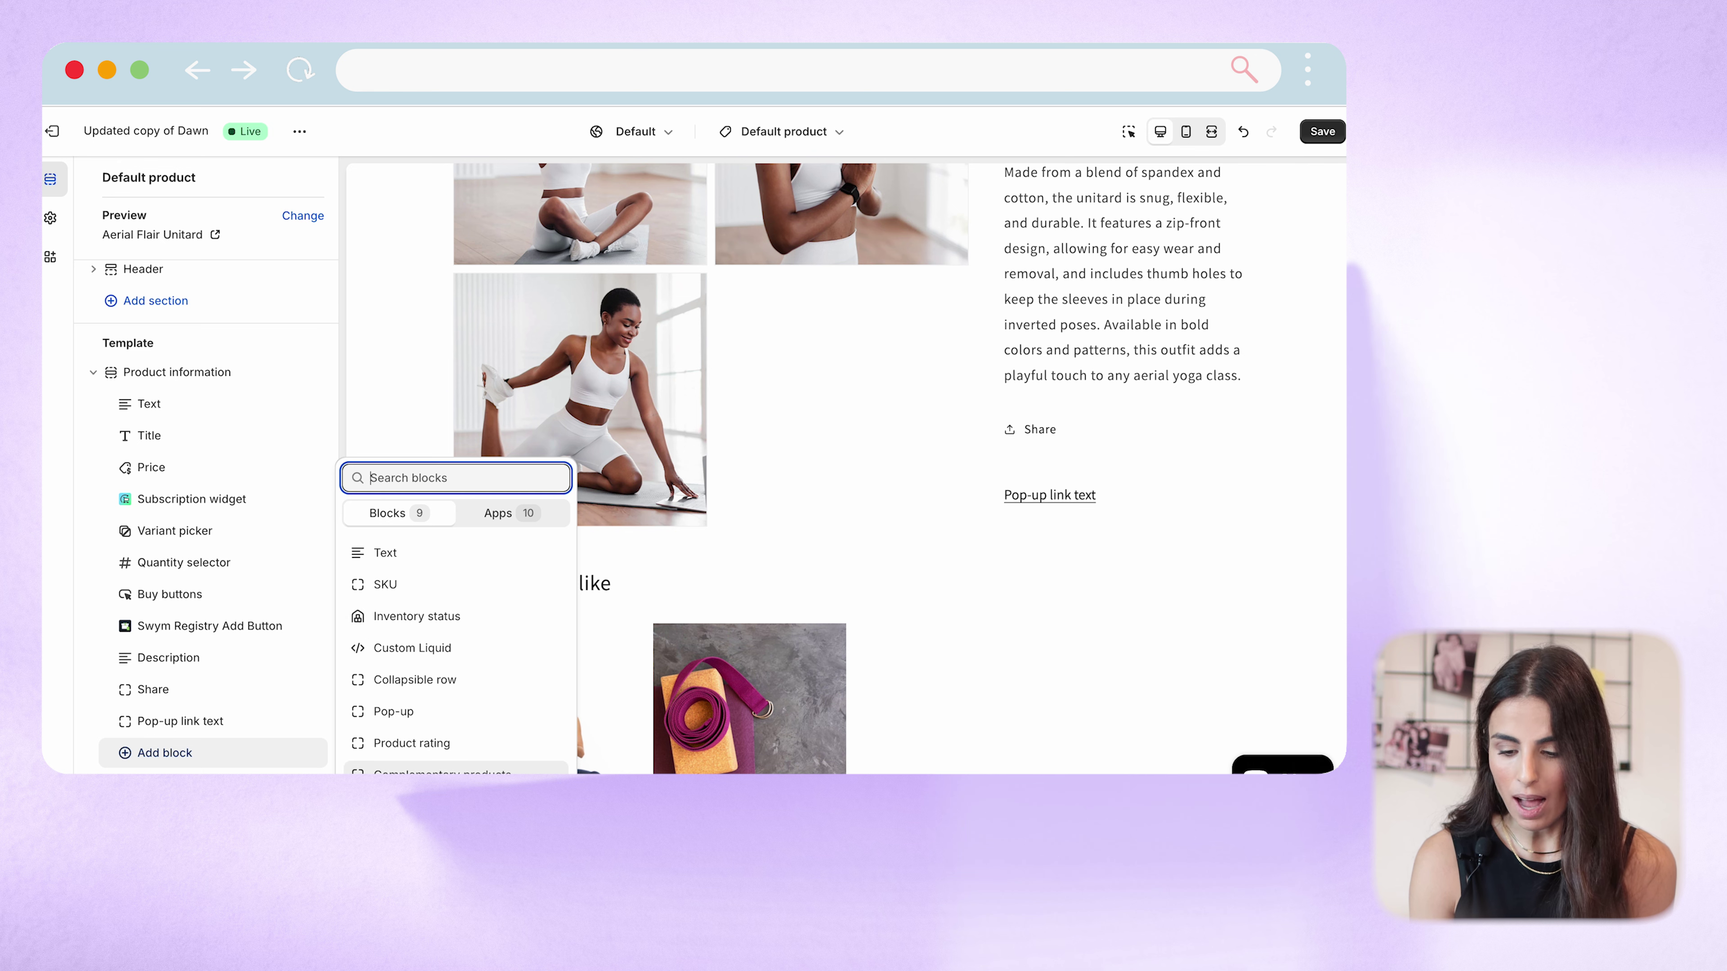
key(Escape)
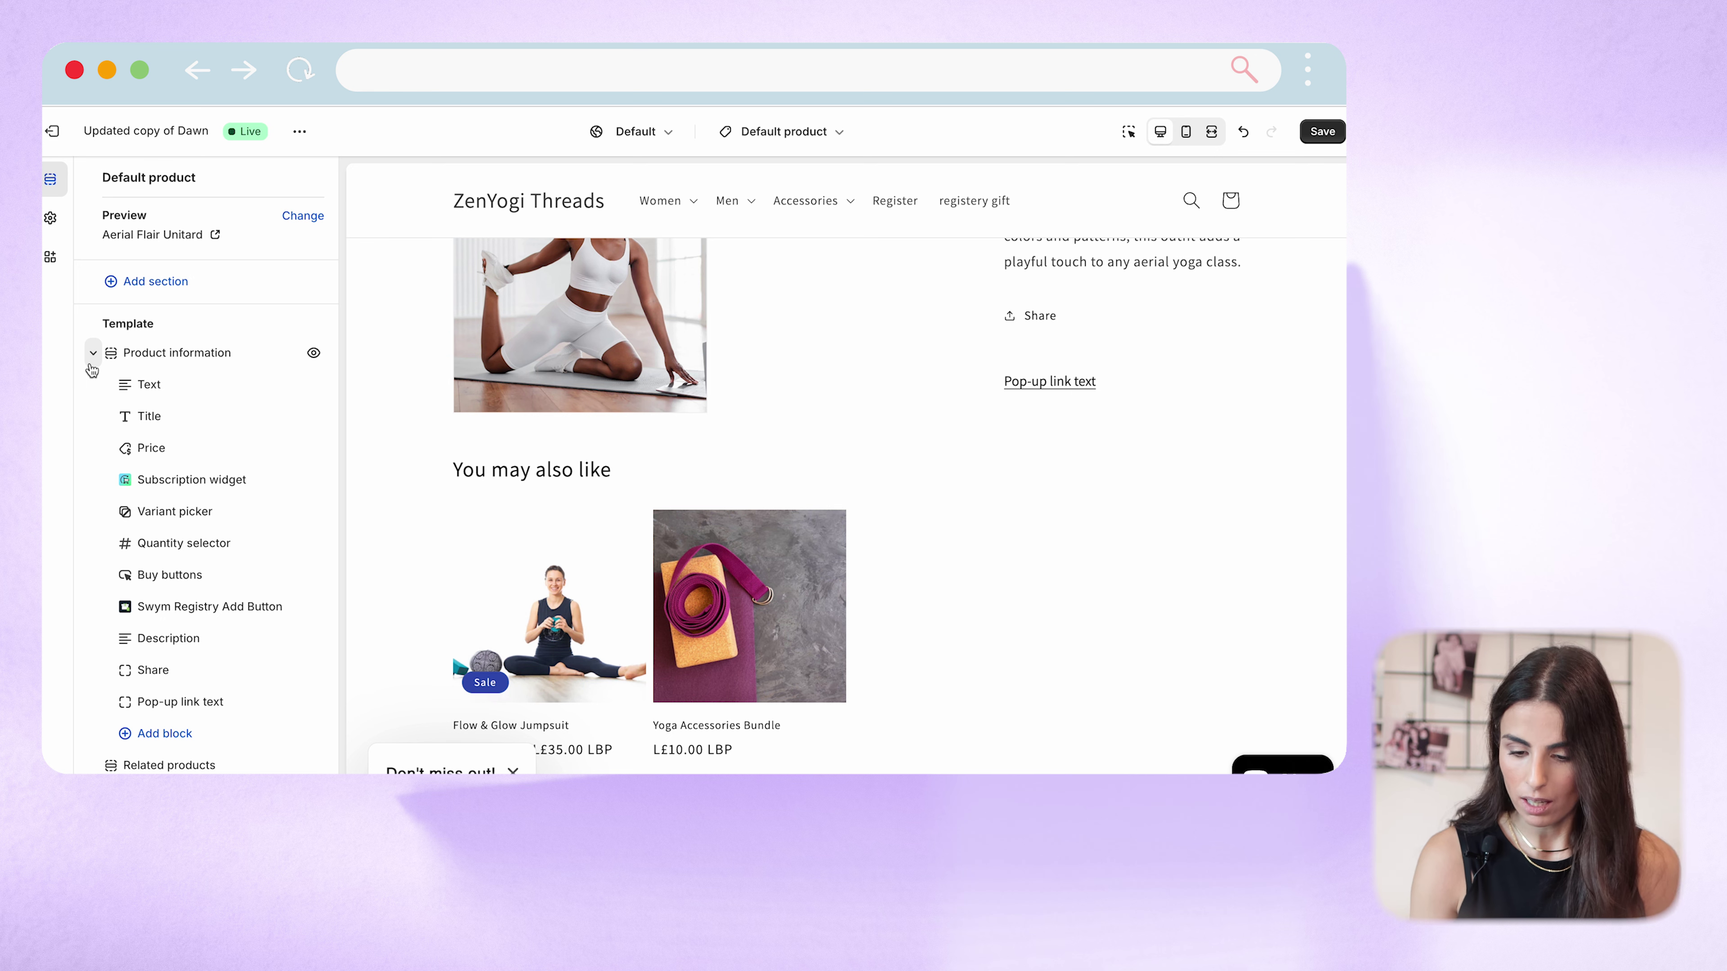
Step: Add an Image with text section after Related products and open its settings
click(105, 353)
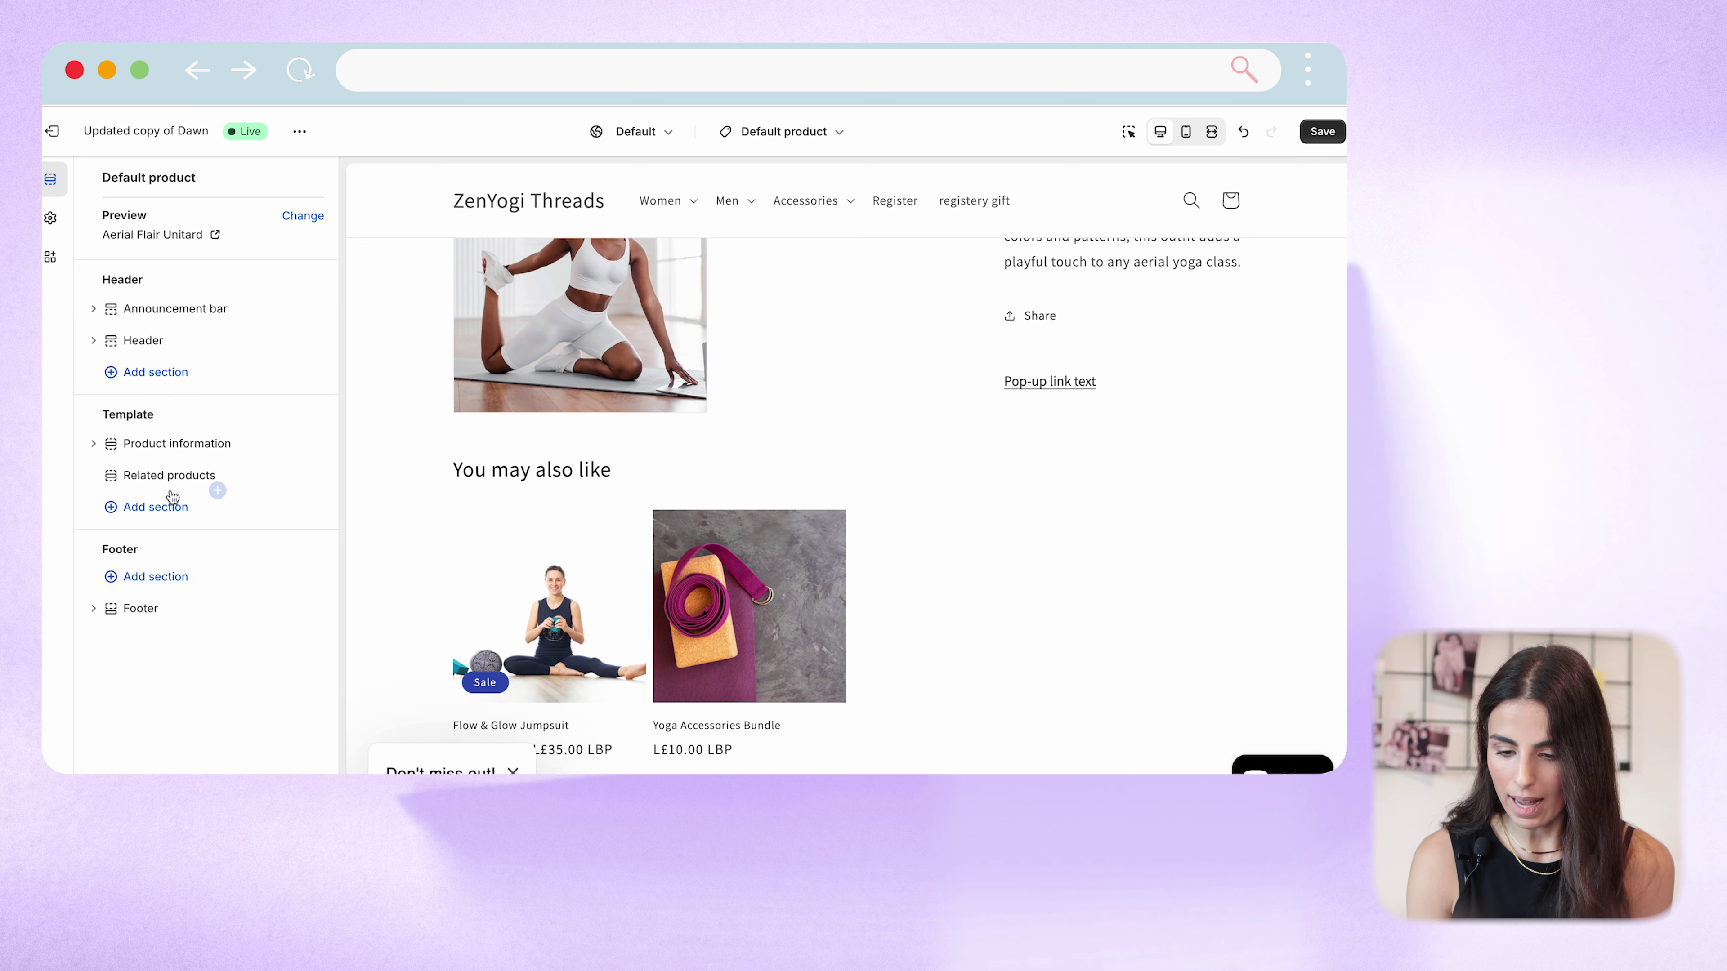
click(171, 509)
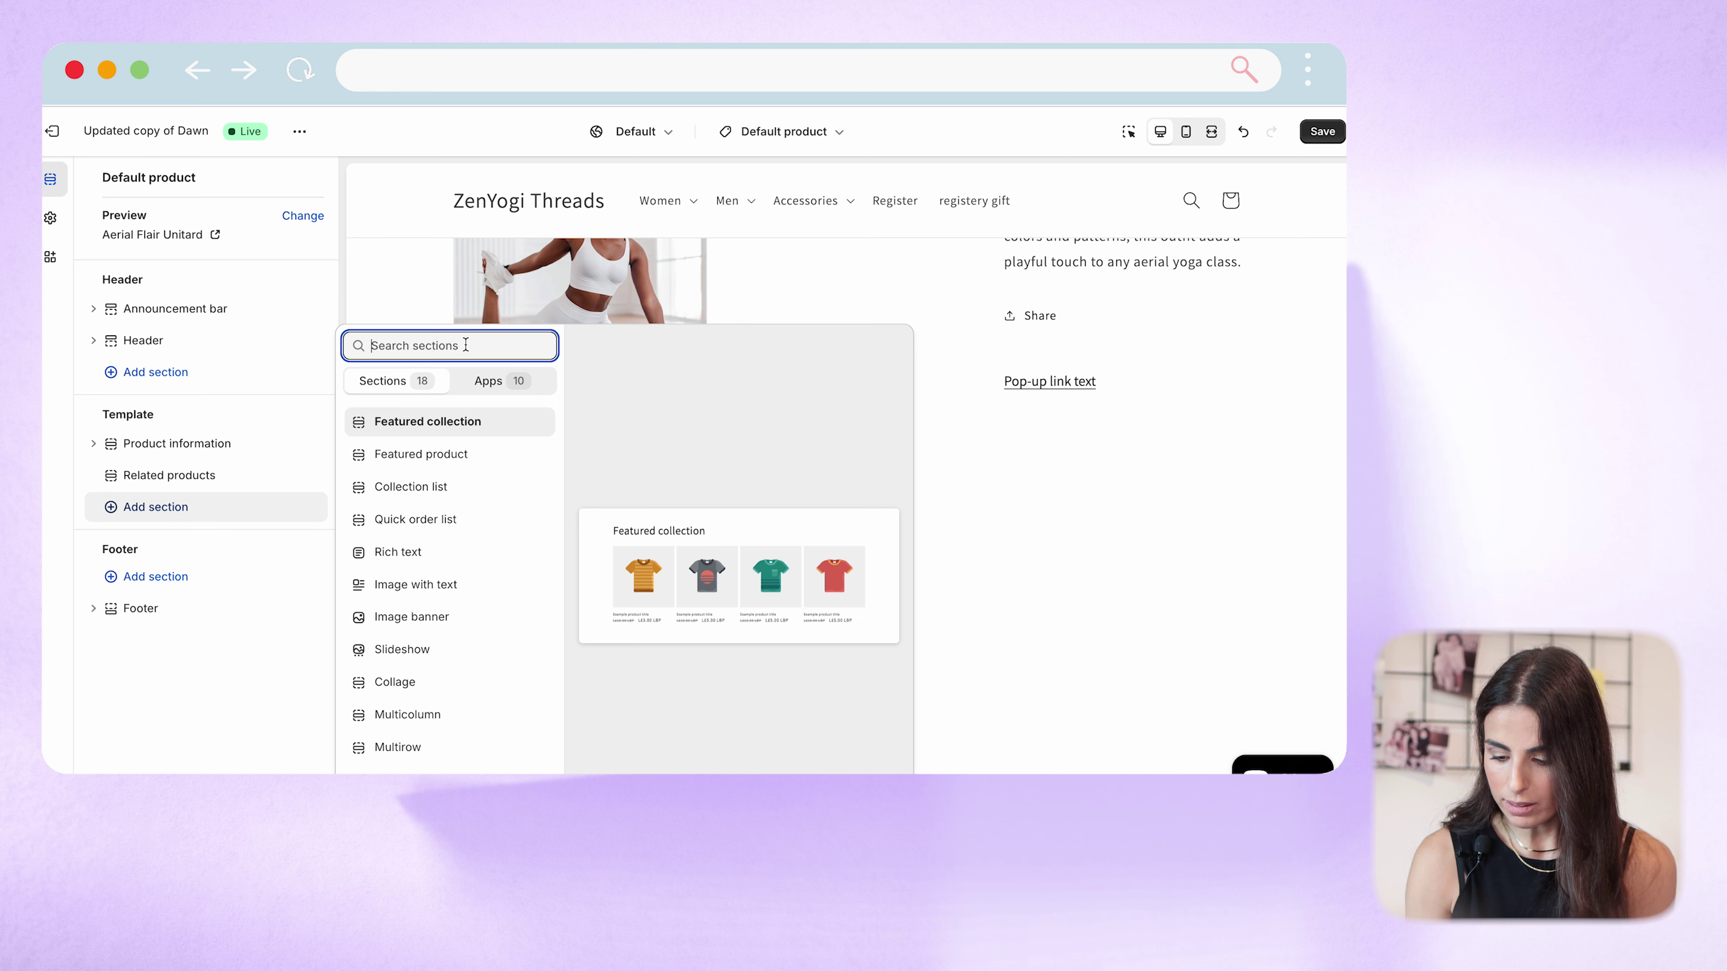
text(image)
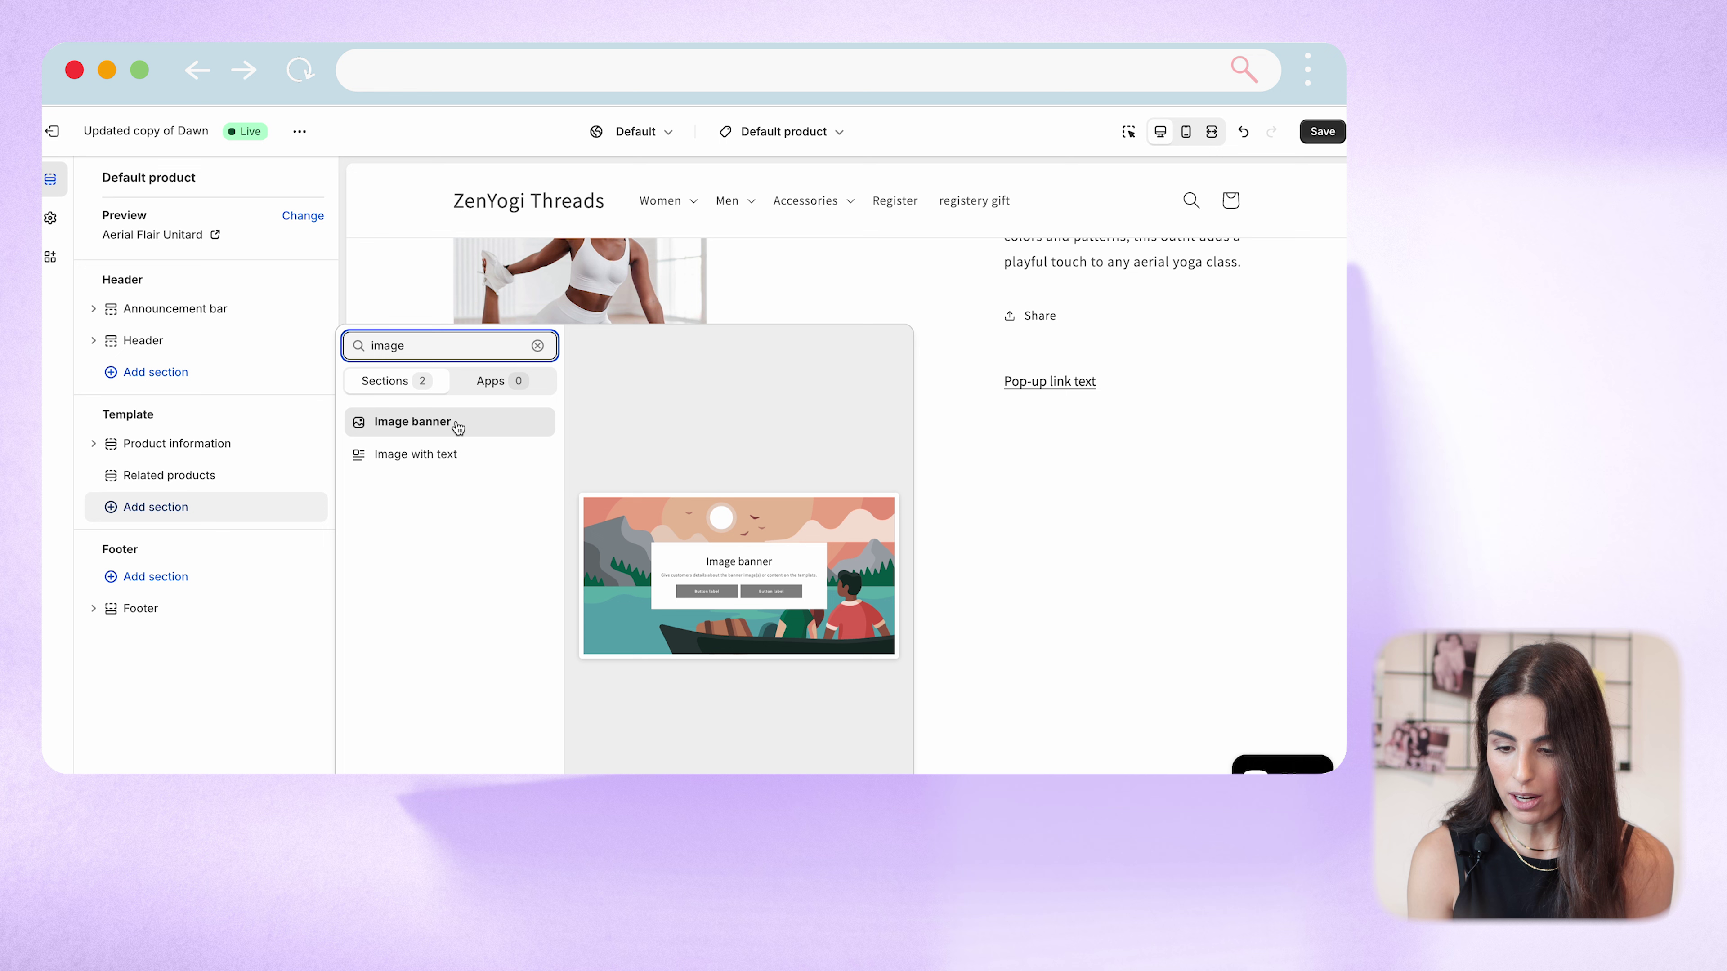
click(440, 456)
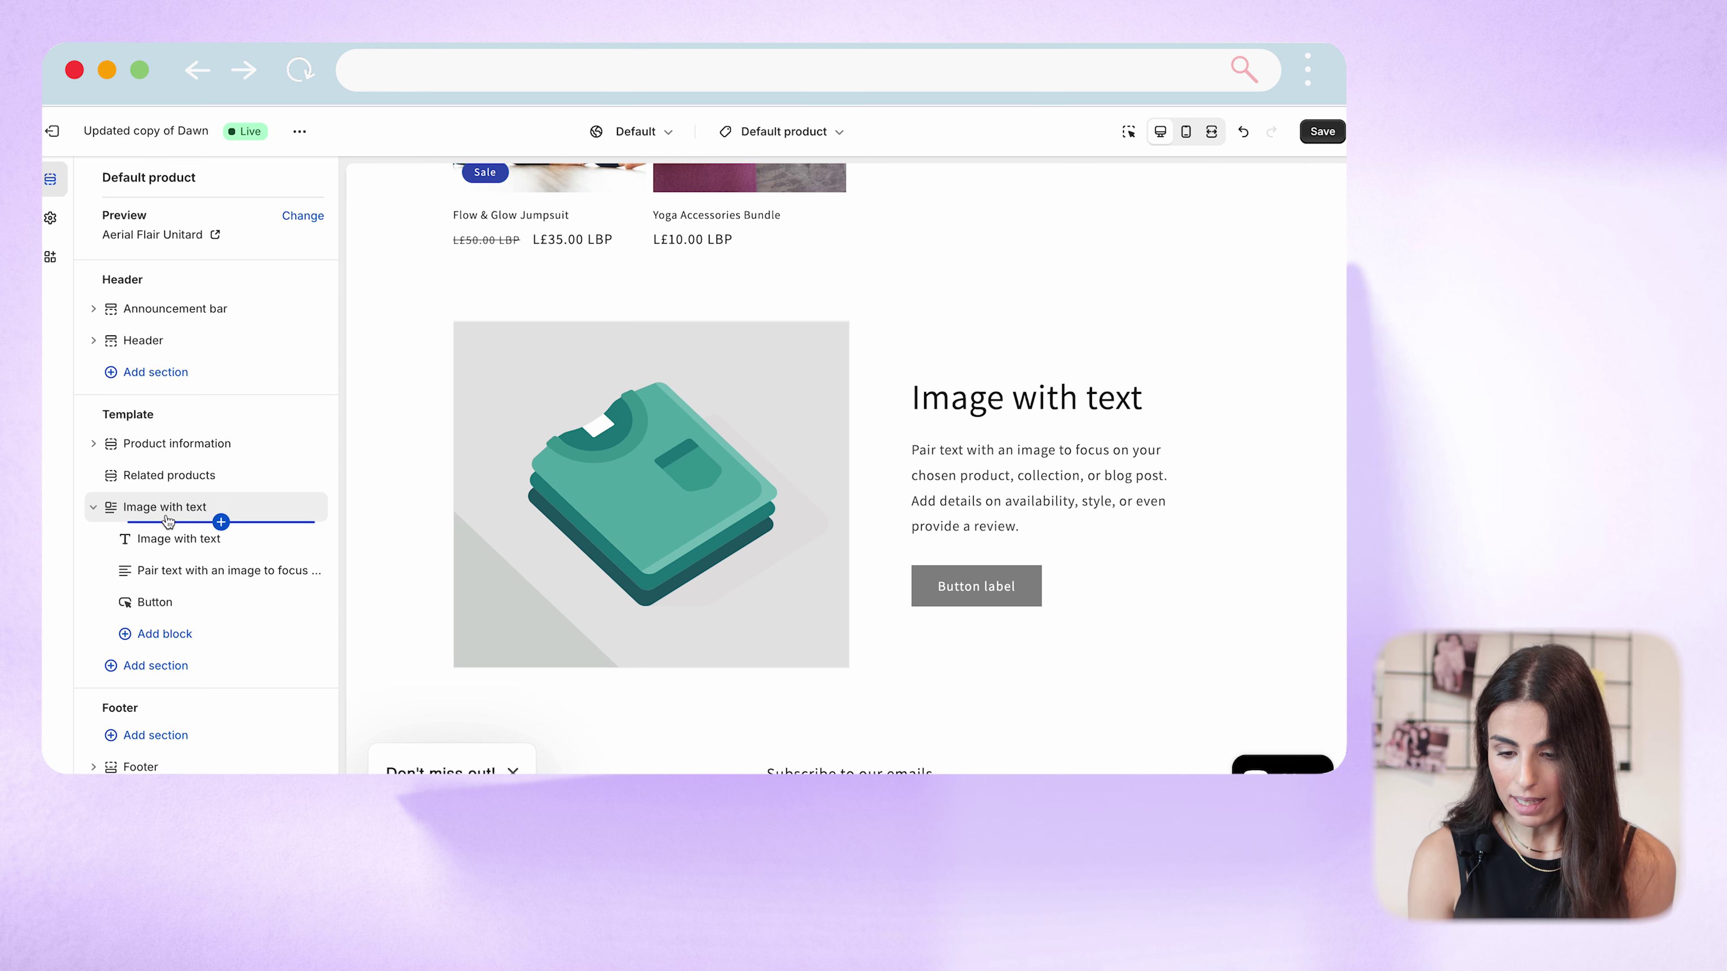
drag(165, 511, 165, 515)
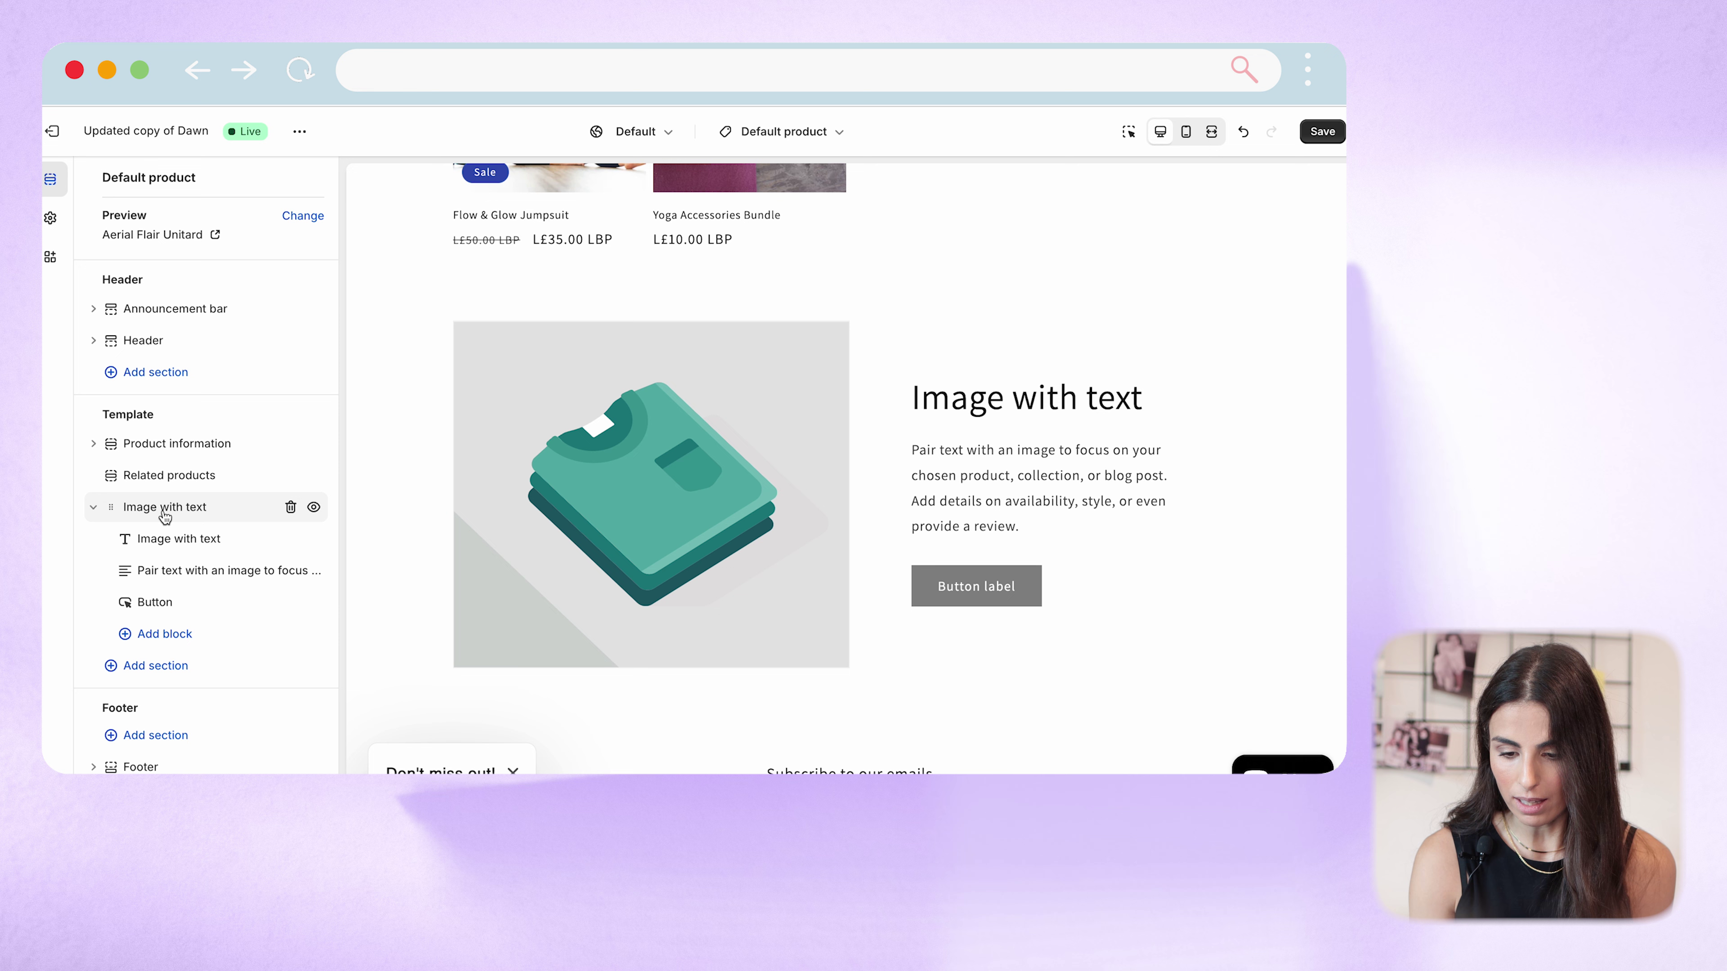
click(165, 515)
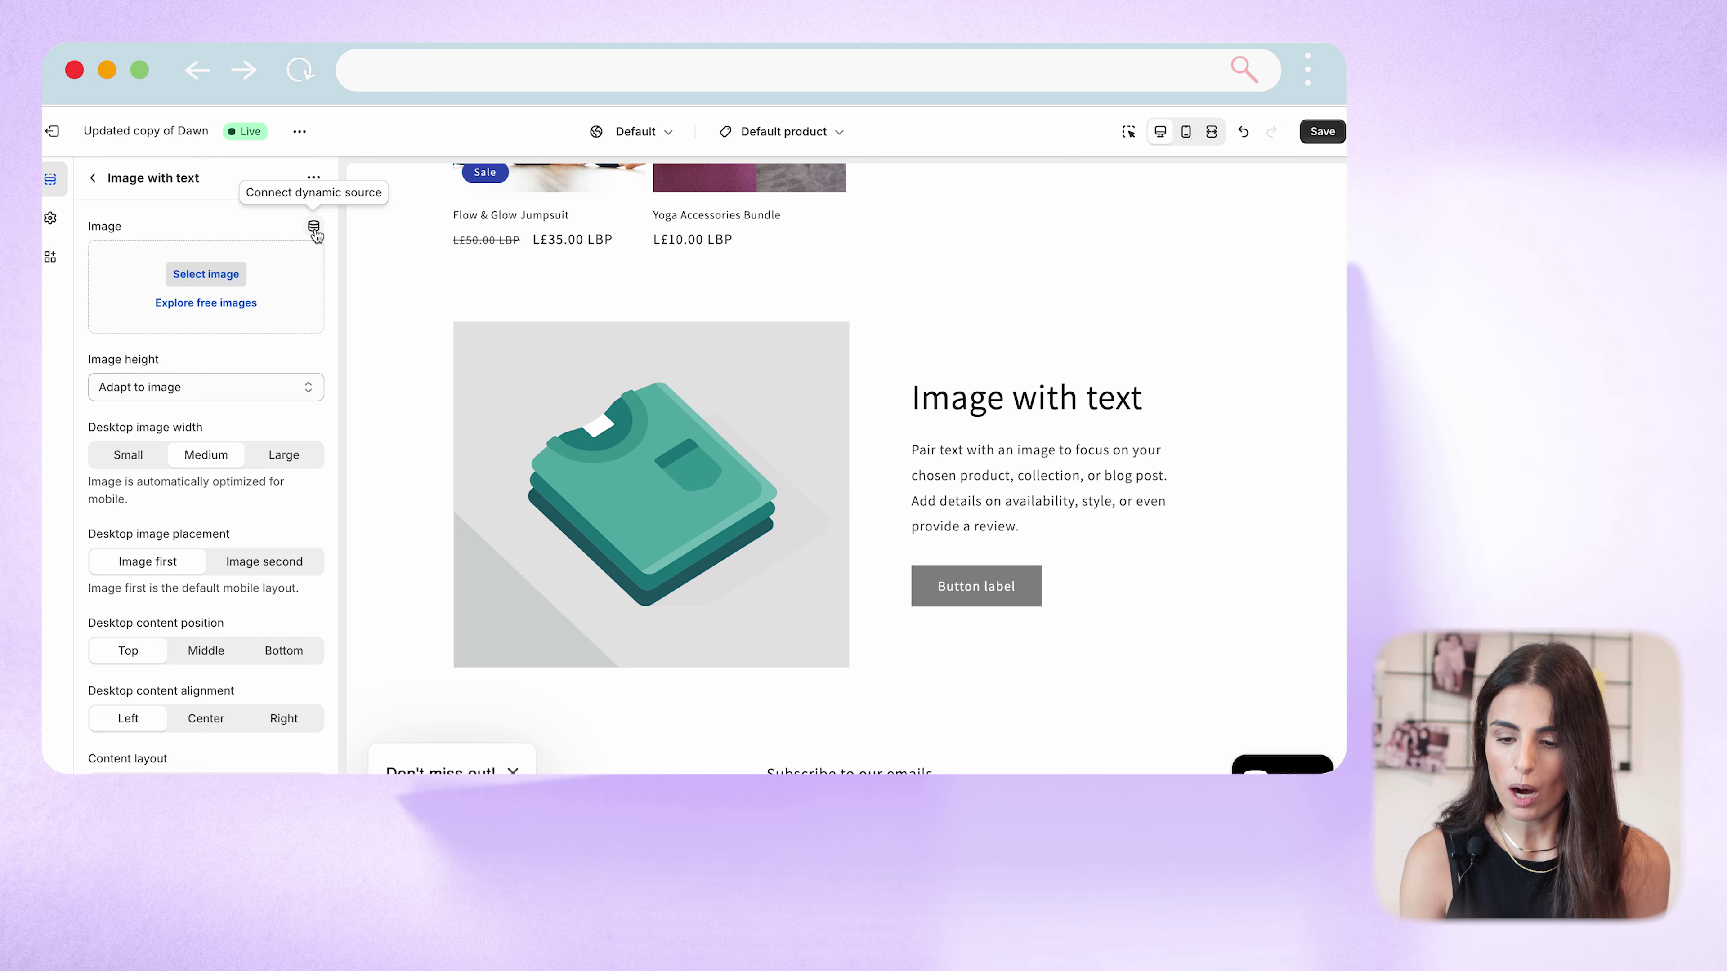
Step: Connect the Image with text section's image to the product's Size Chart metafield
click(314, 227)
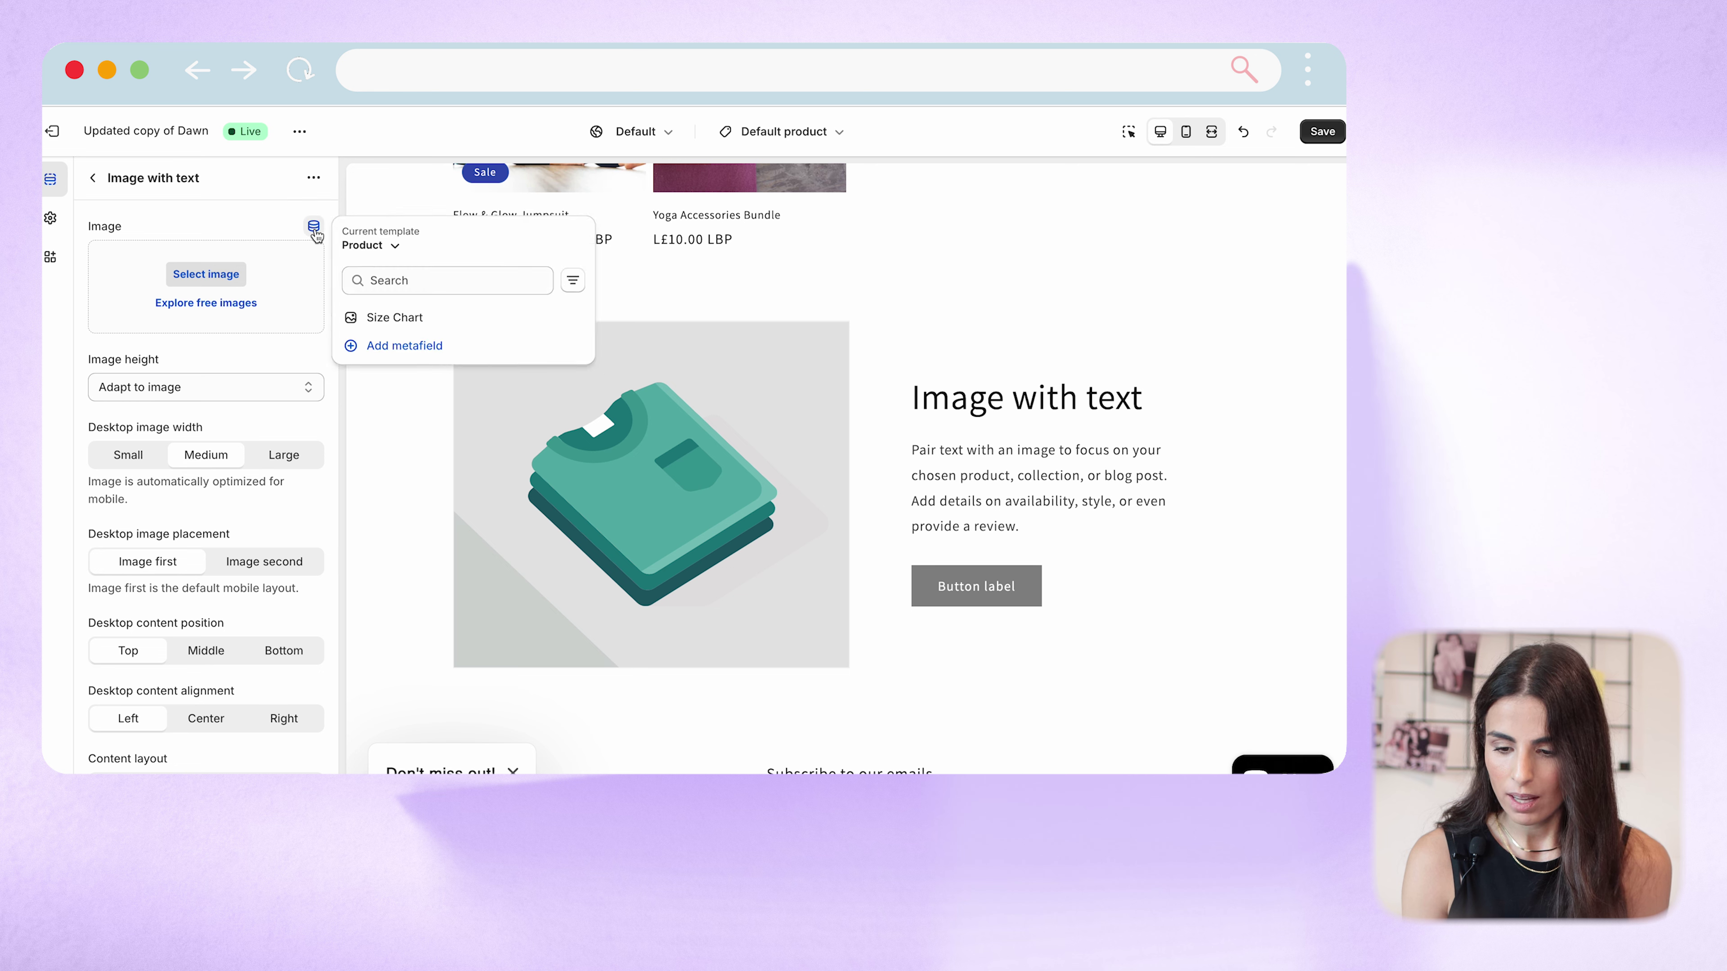
click(424, 319)
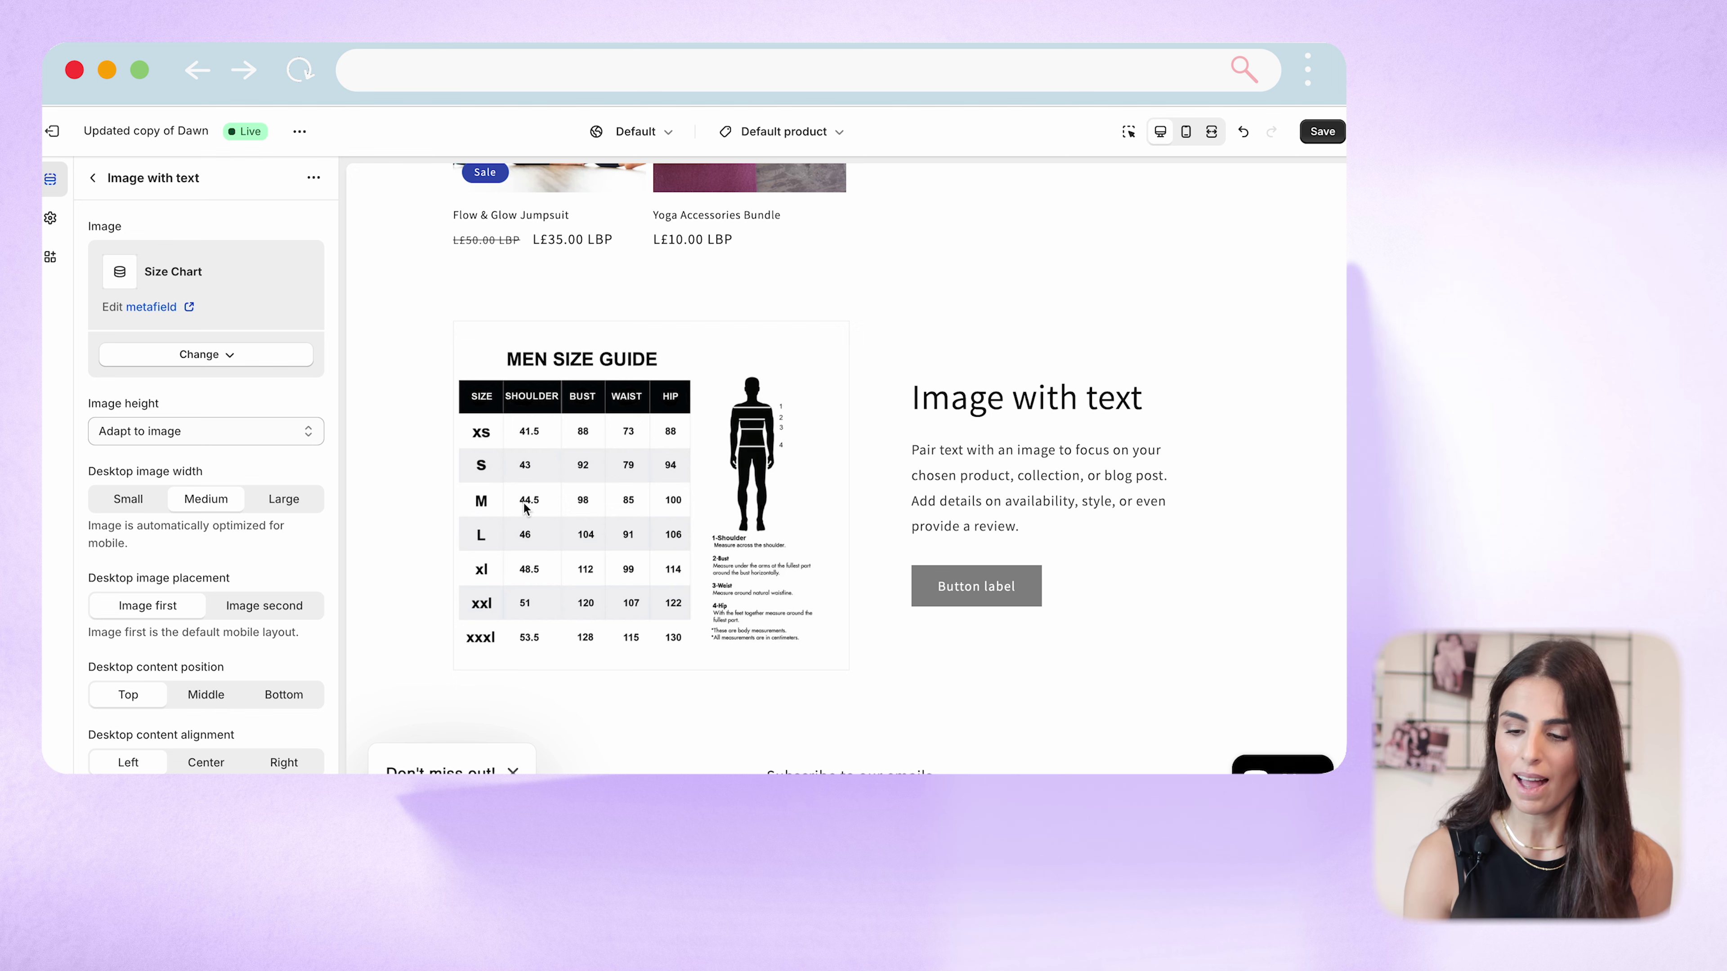
scroll(524, 506, up, 15)
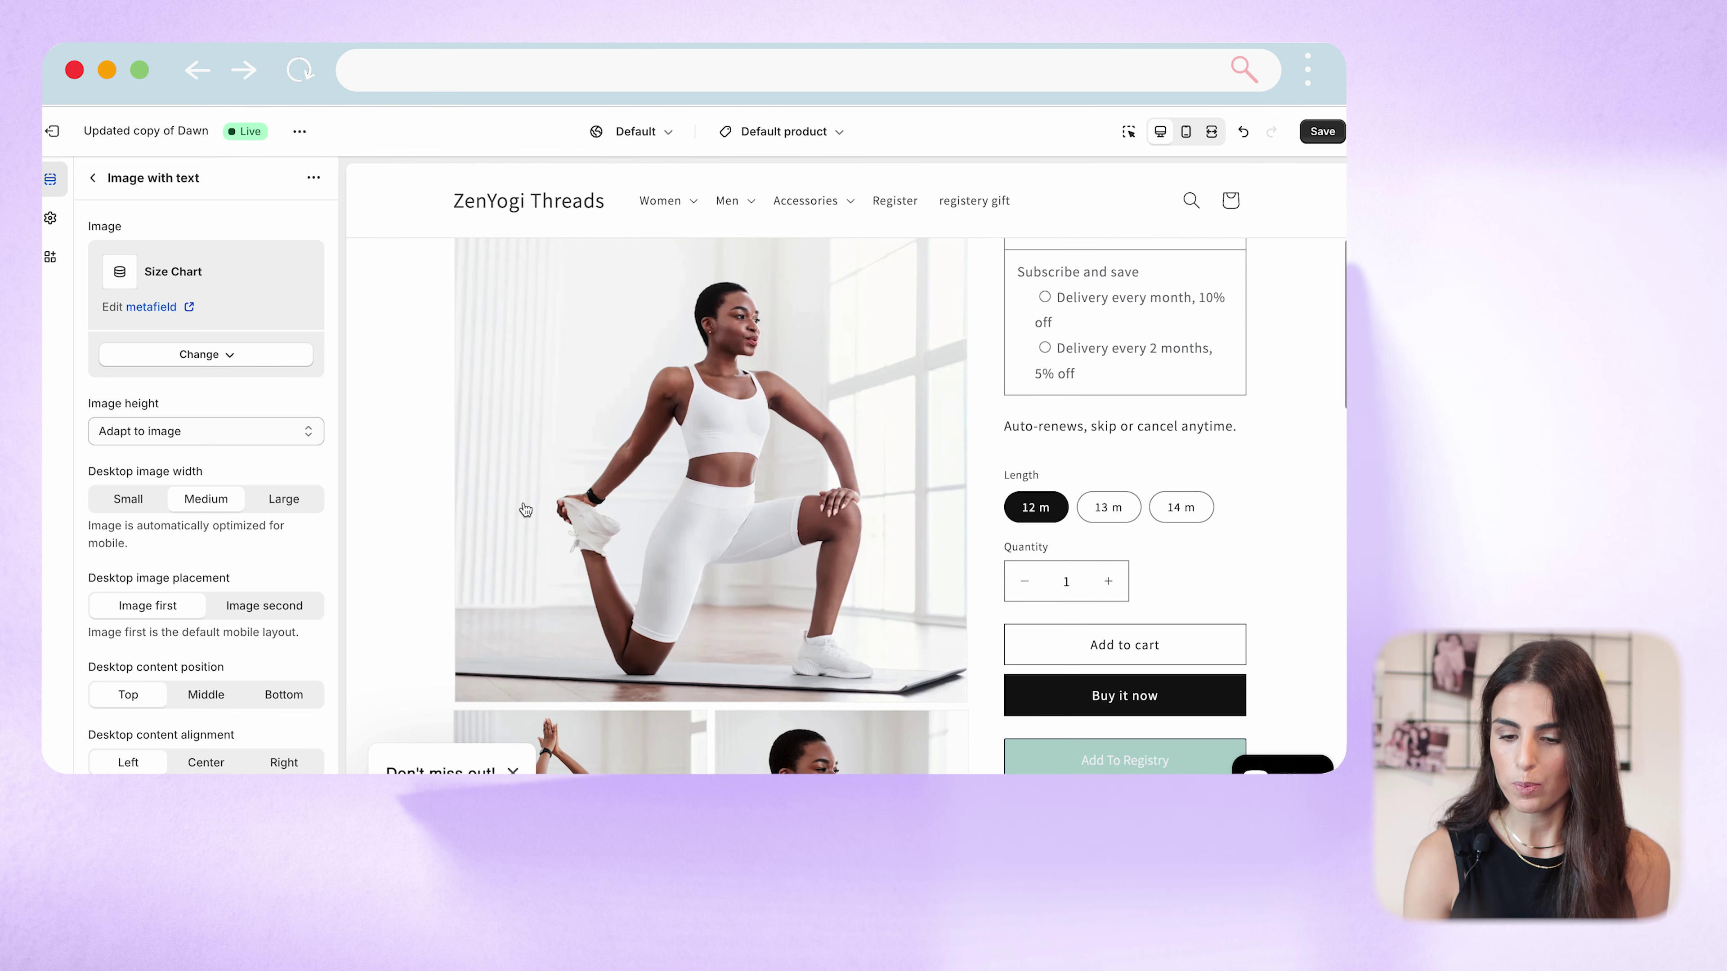
scroll(526, 510, down, 15)
click(90, 180)
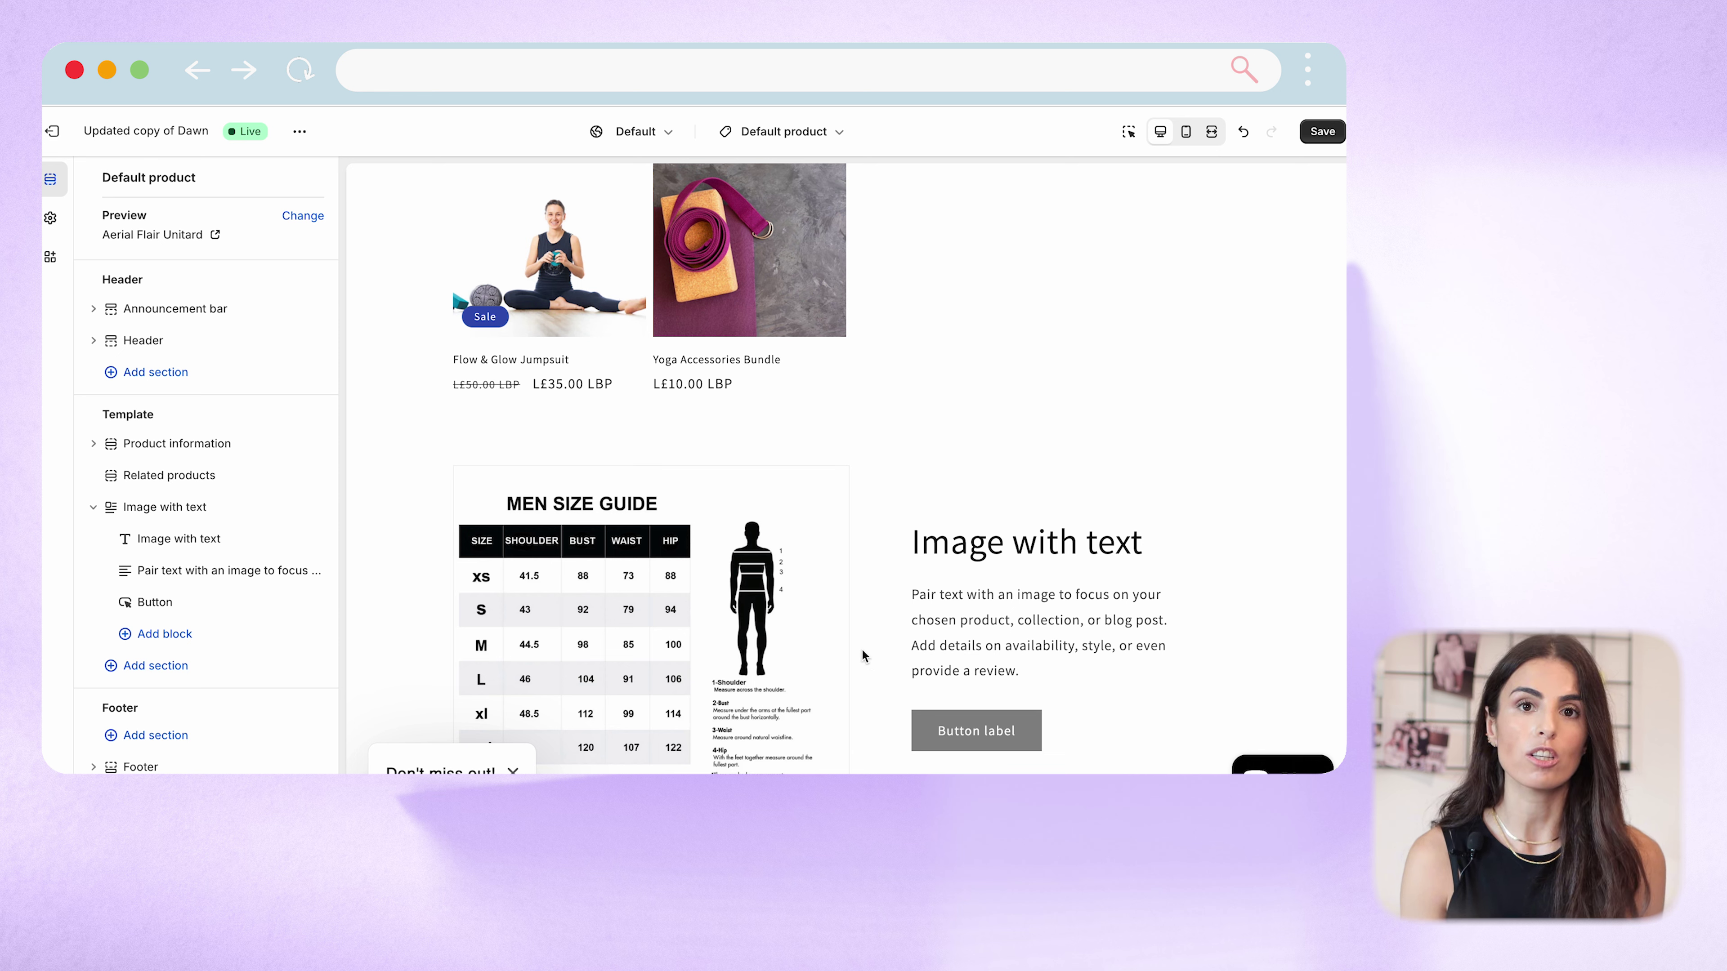
Step: Delete the Button block and start a new dynamic-source metafield for the Heading block
scroll(867, 667, down, 2)
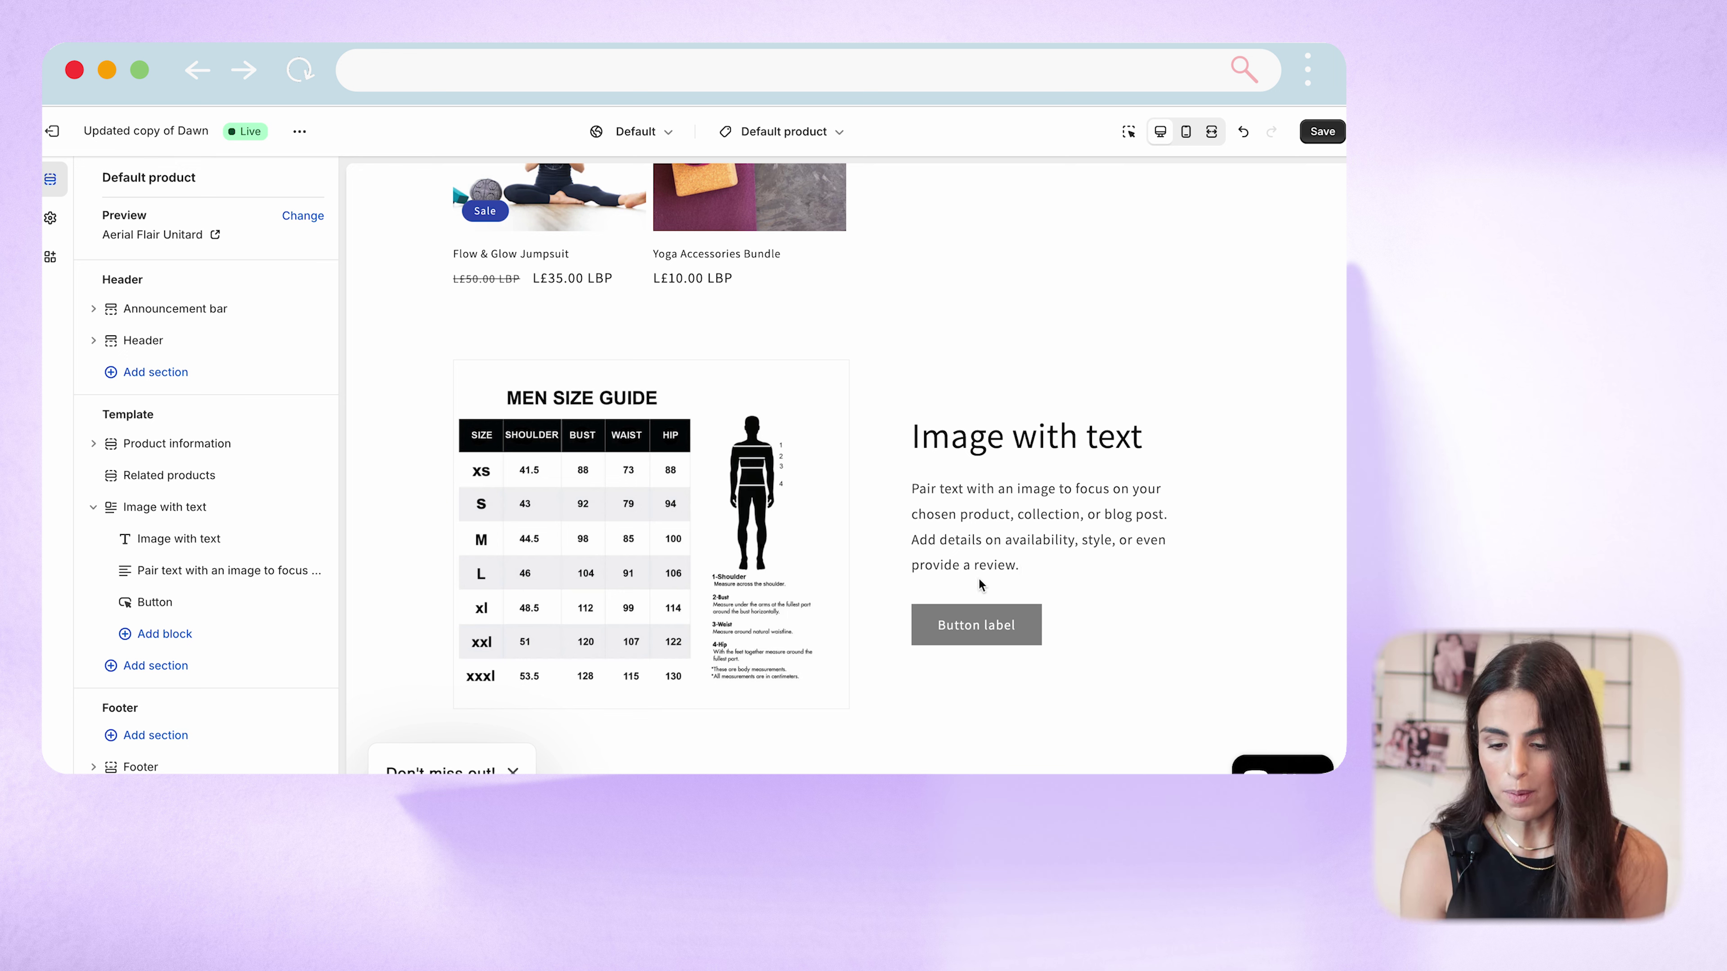
click(217, 540)
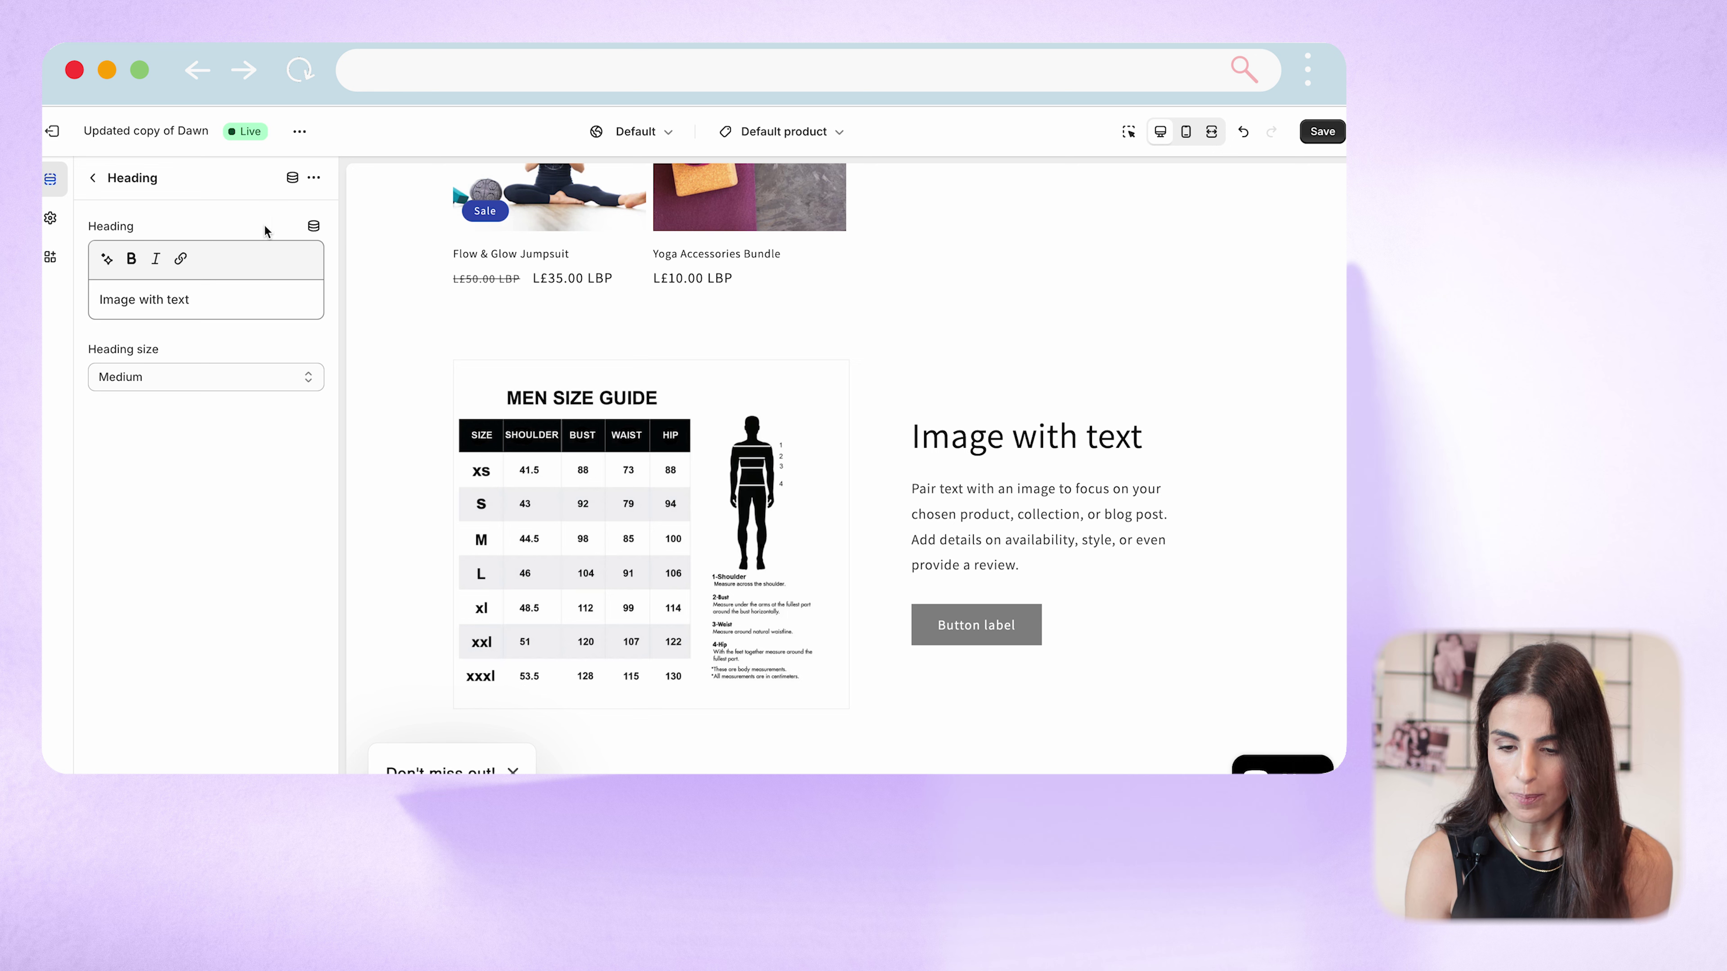
click(92, 178)
mouse_move(200, 602)
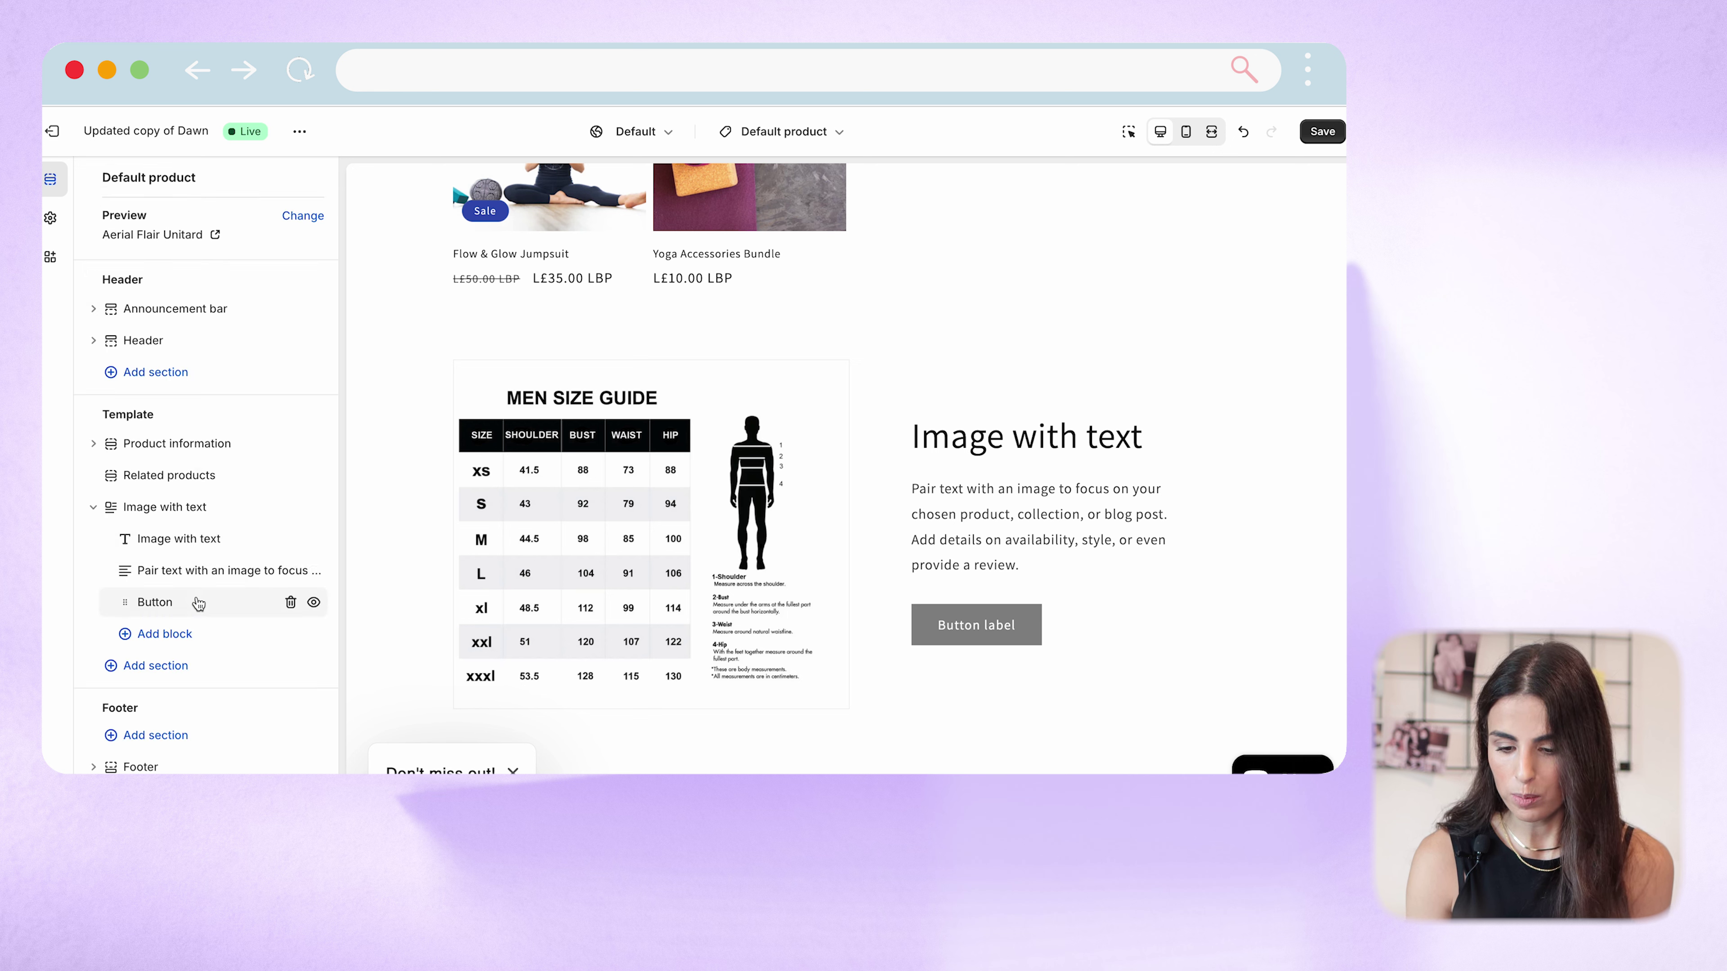
click(290, 602)
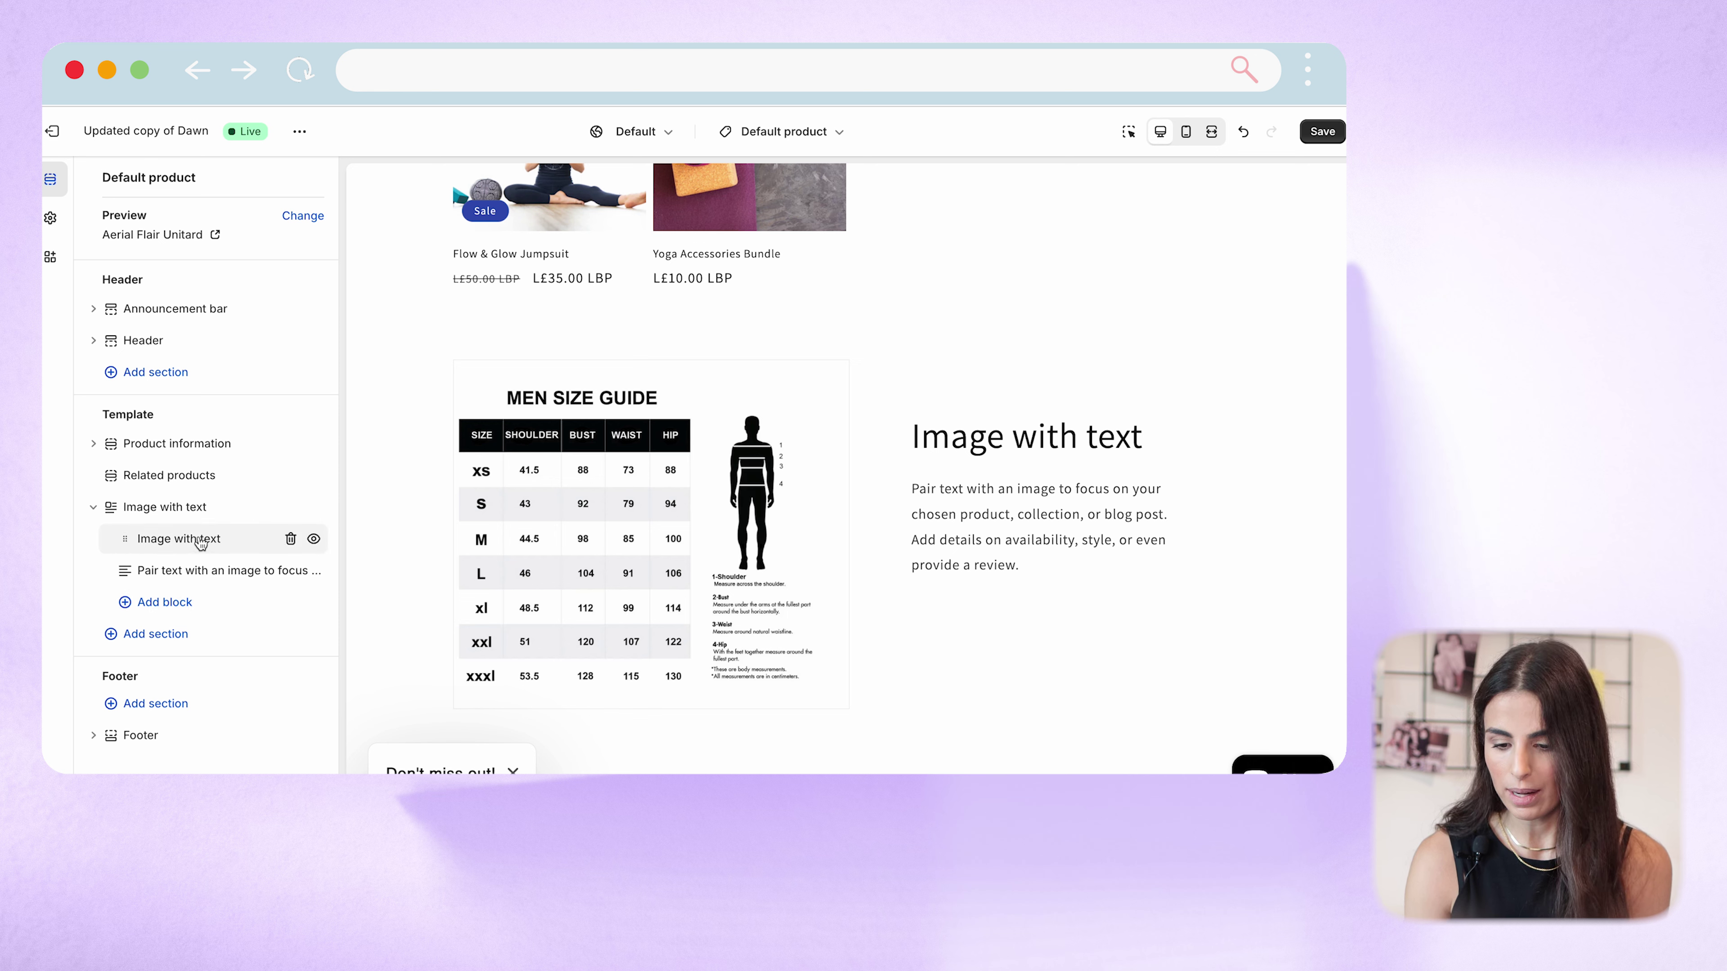
click(201, 541)
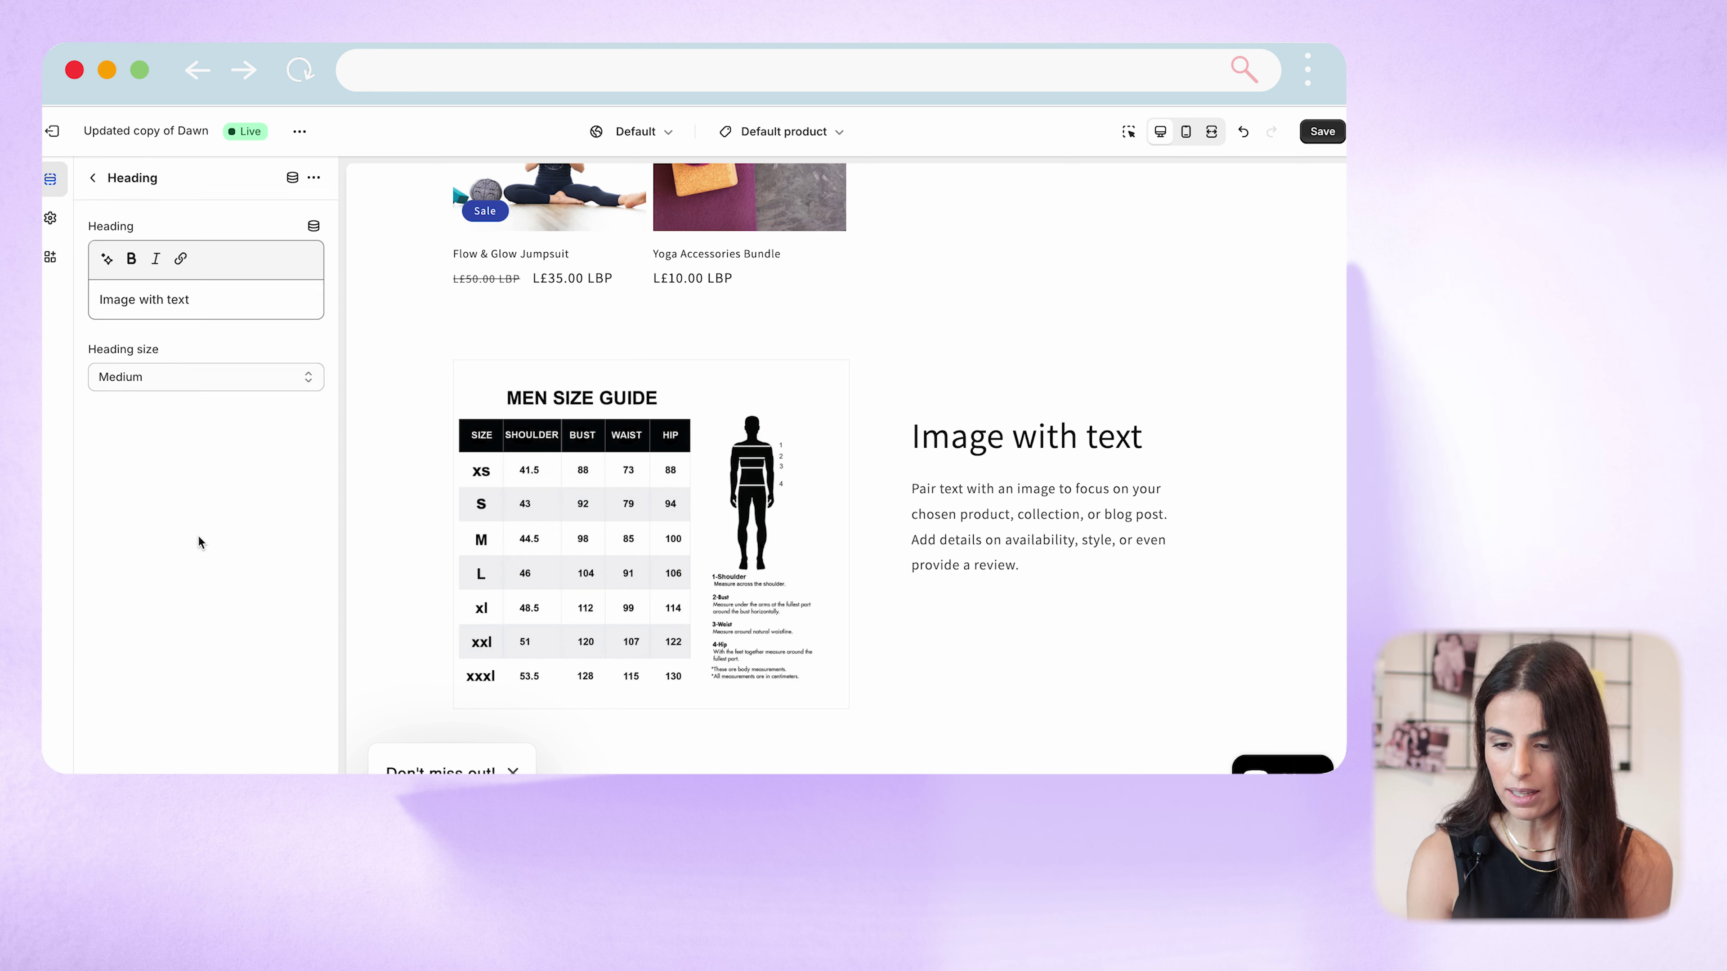
click(313, 227)
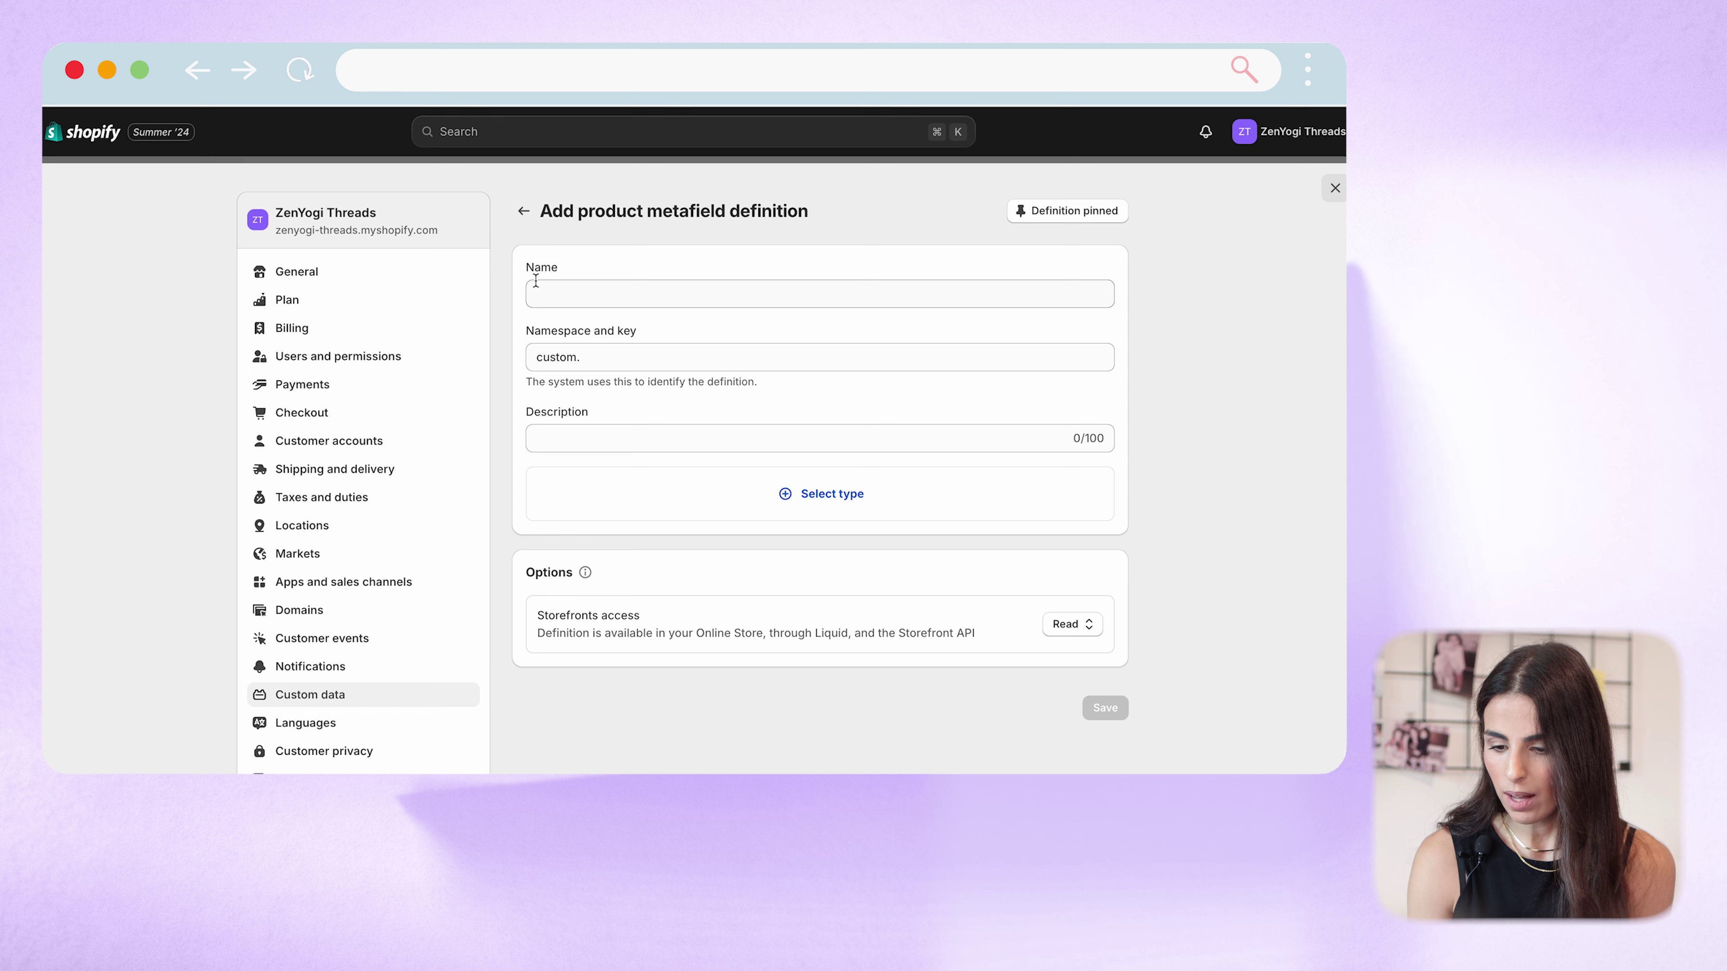
Step: Define a 'Size Chart Title' product metafield of type Single line text and save it
click(556, 287)
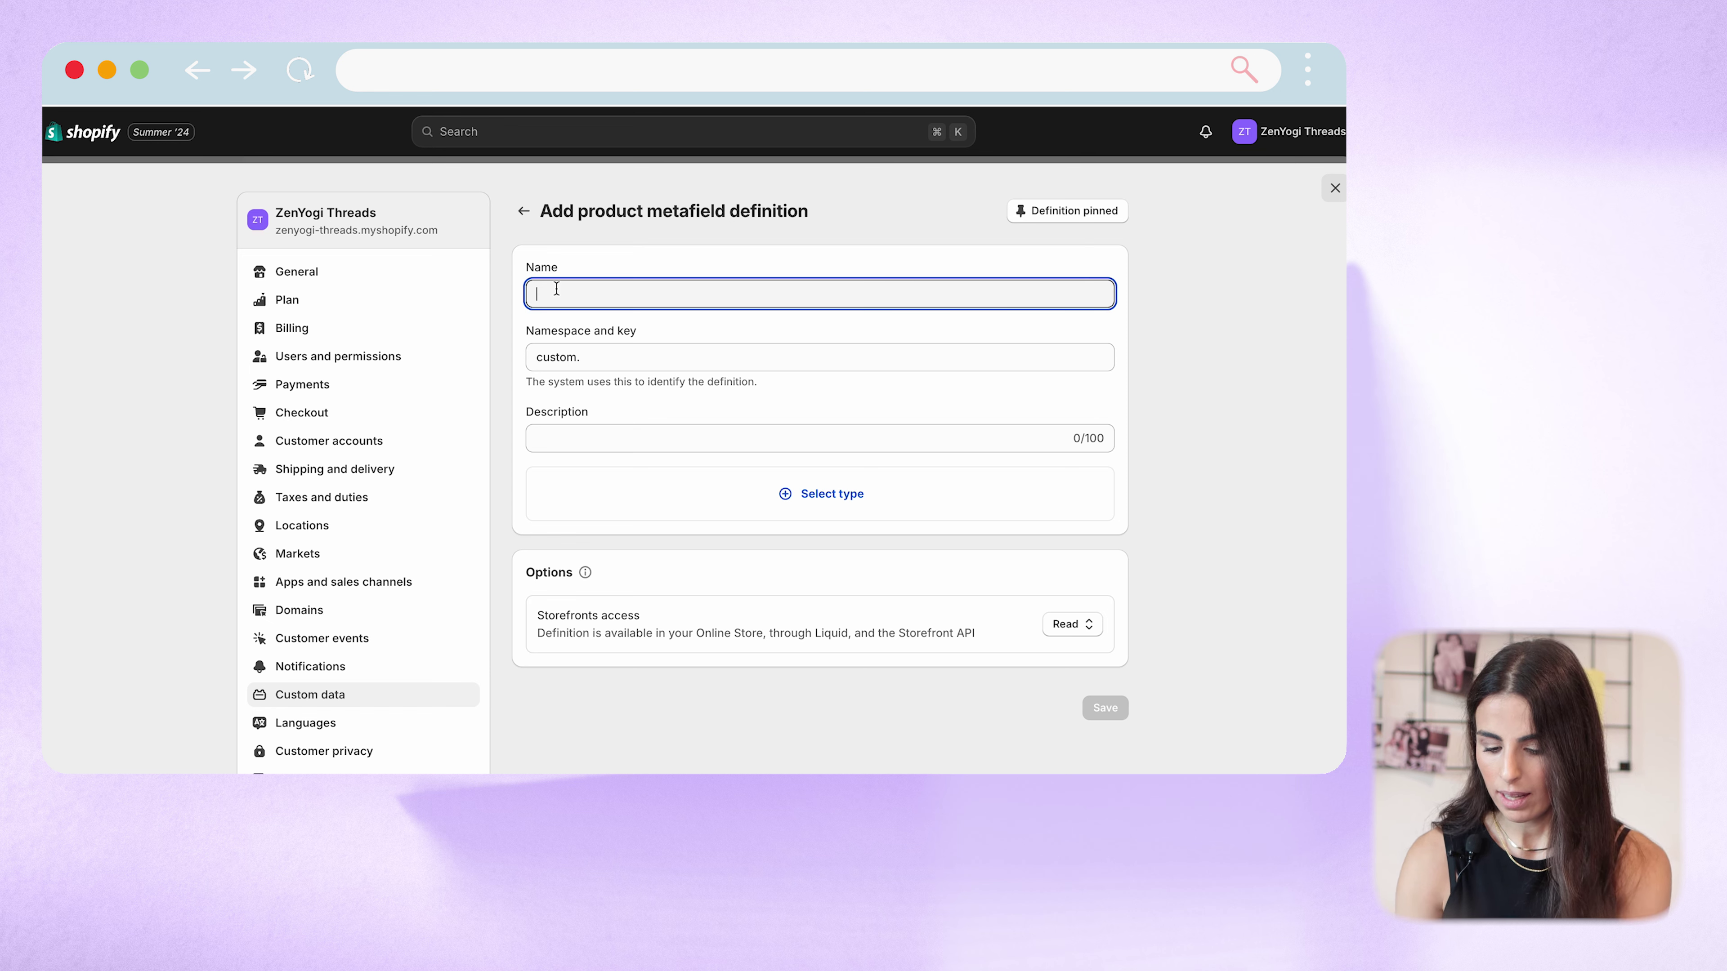
text(Size Chart Title)
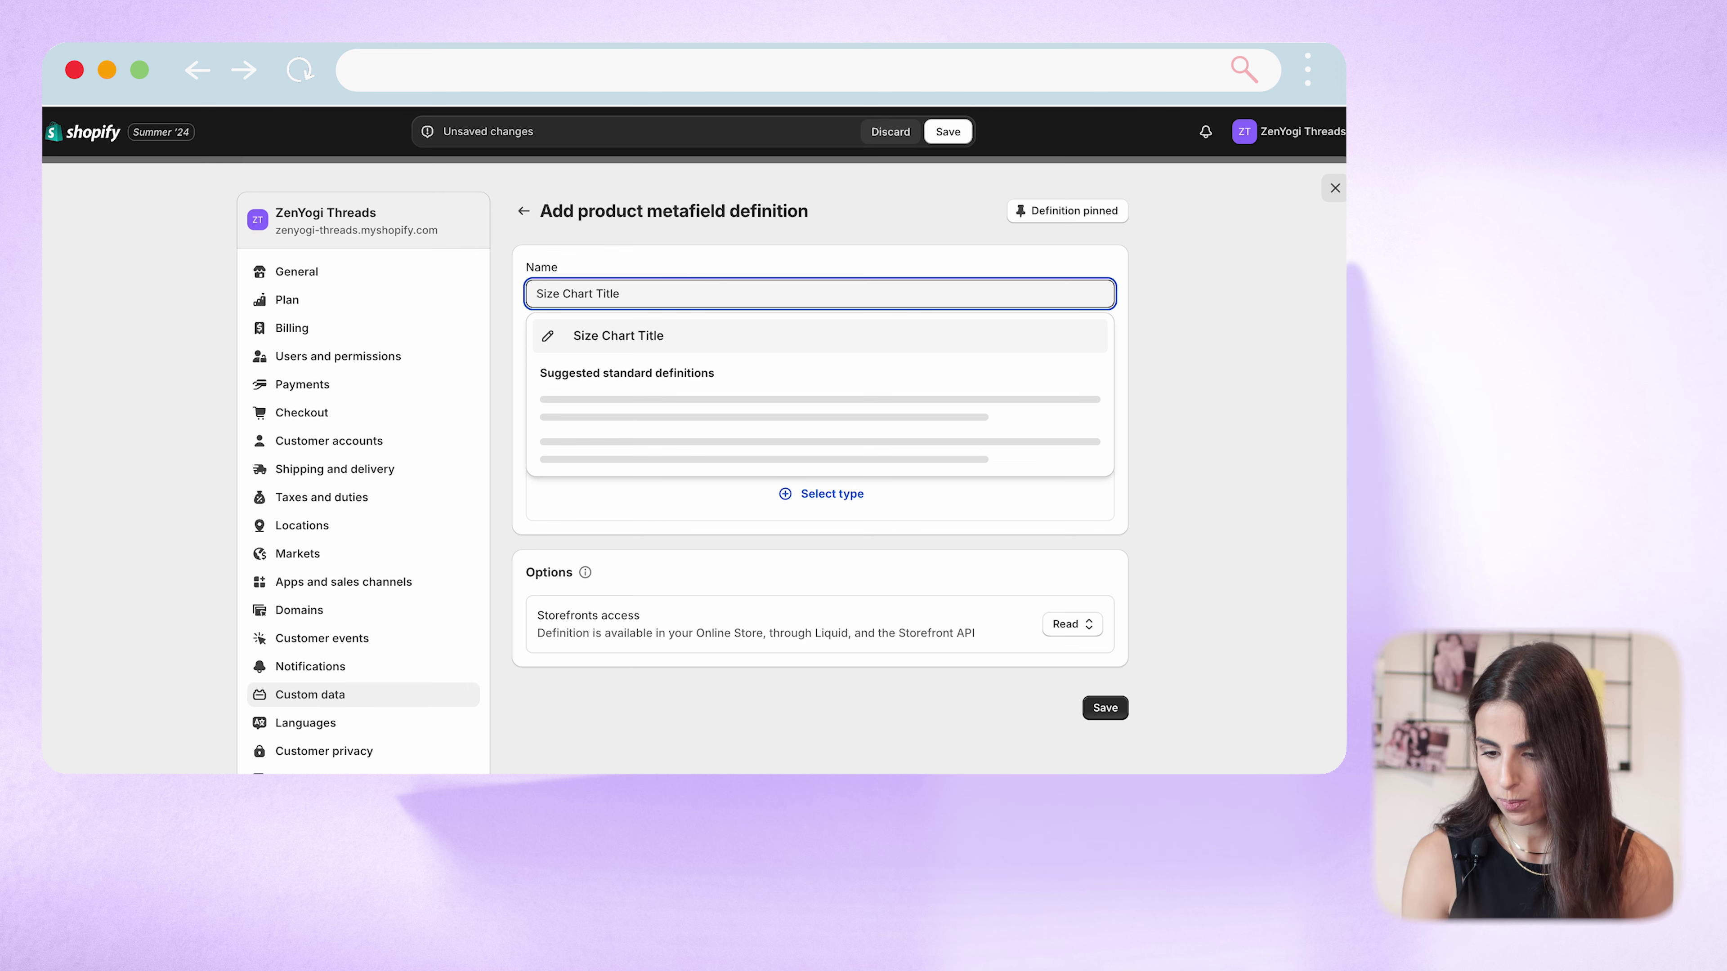
click(612, 343)
click(826, 502)
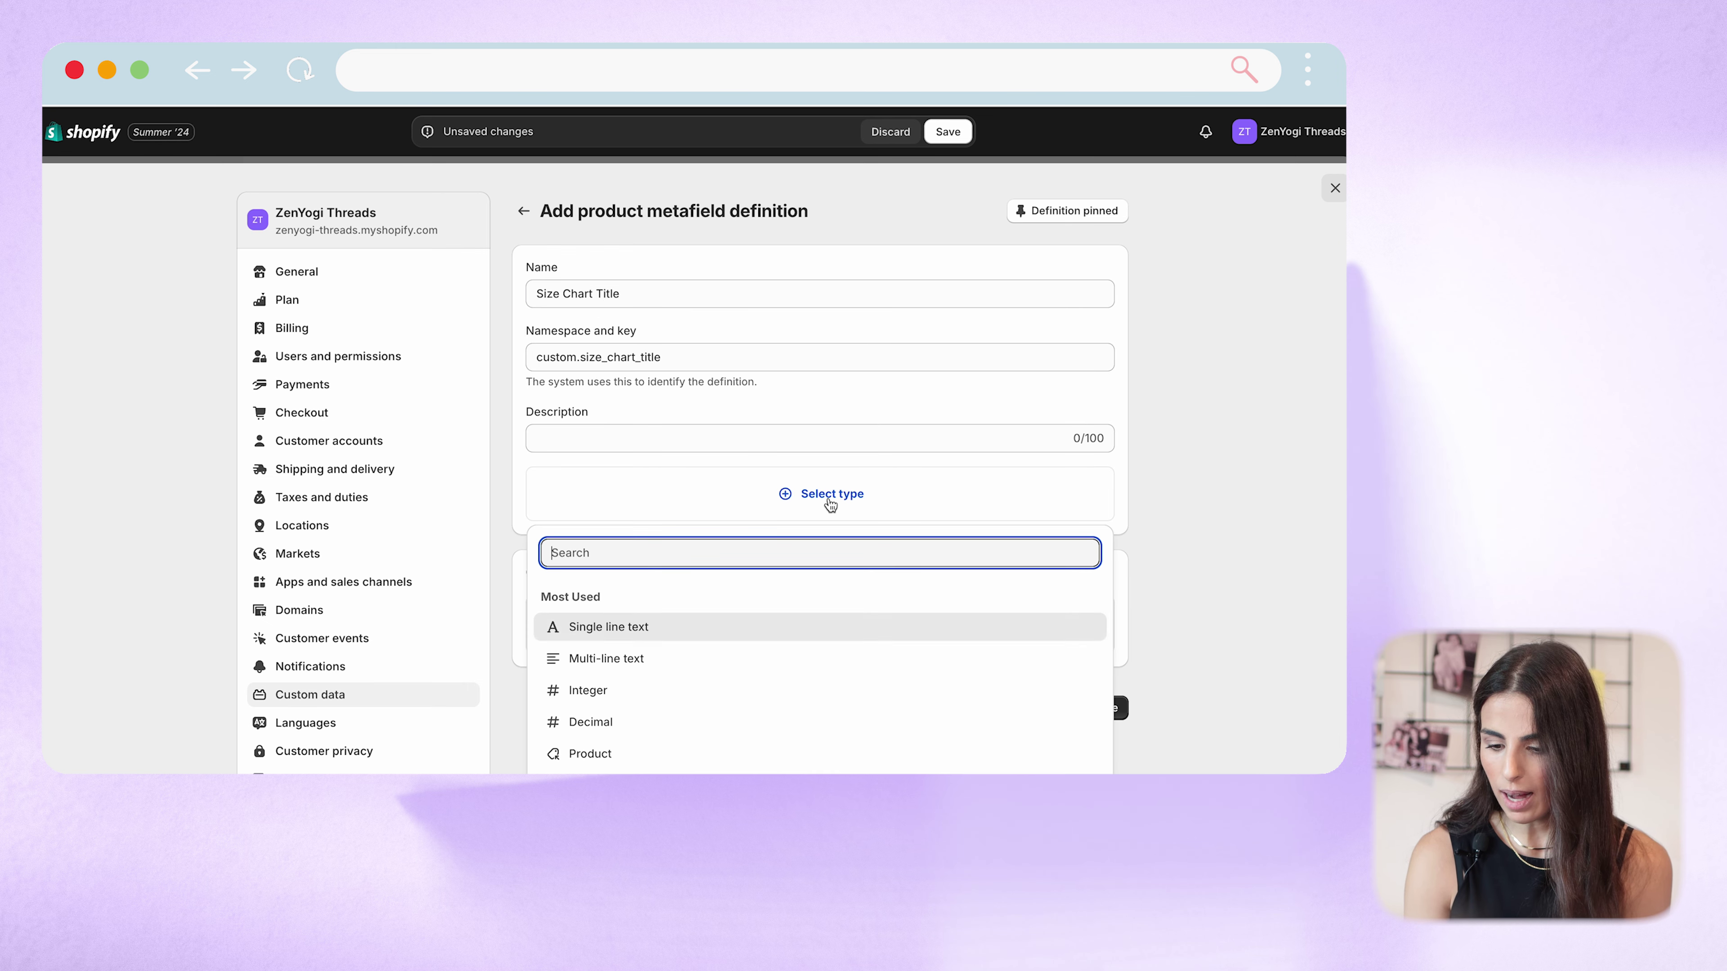
click(631, 632)
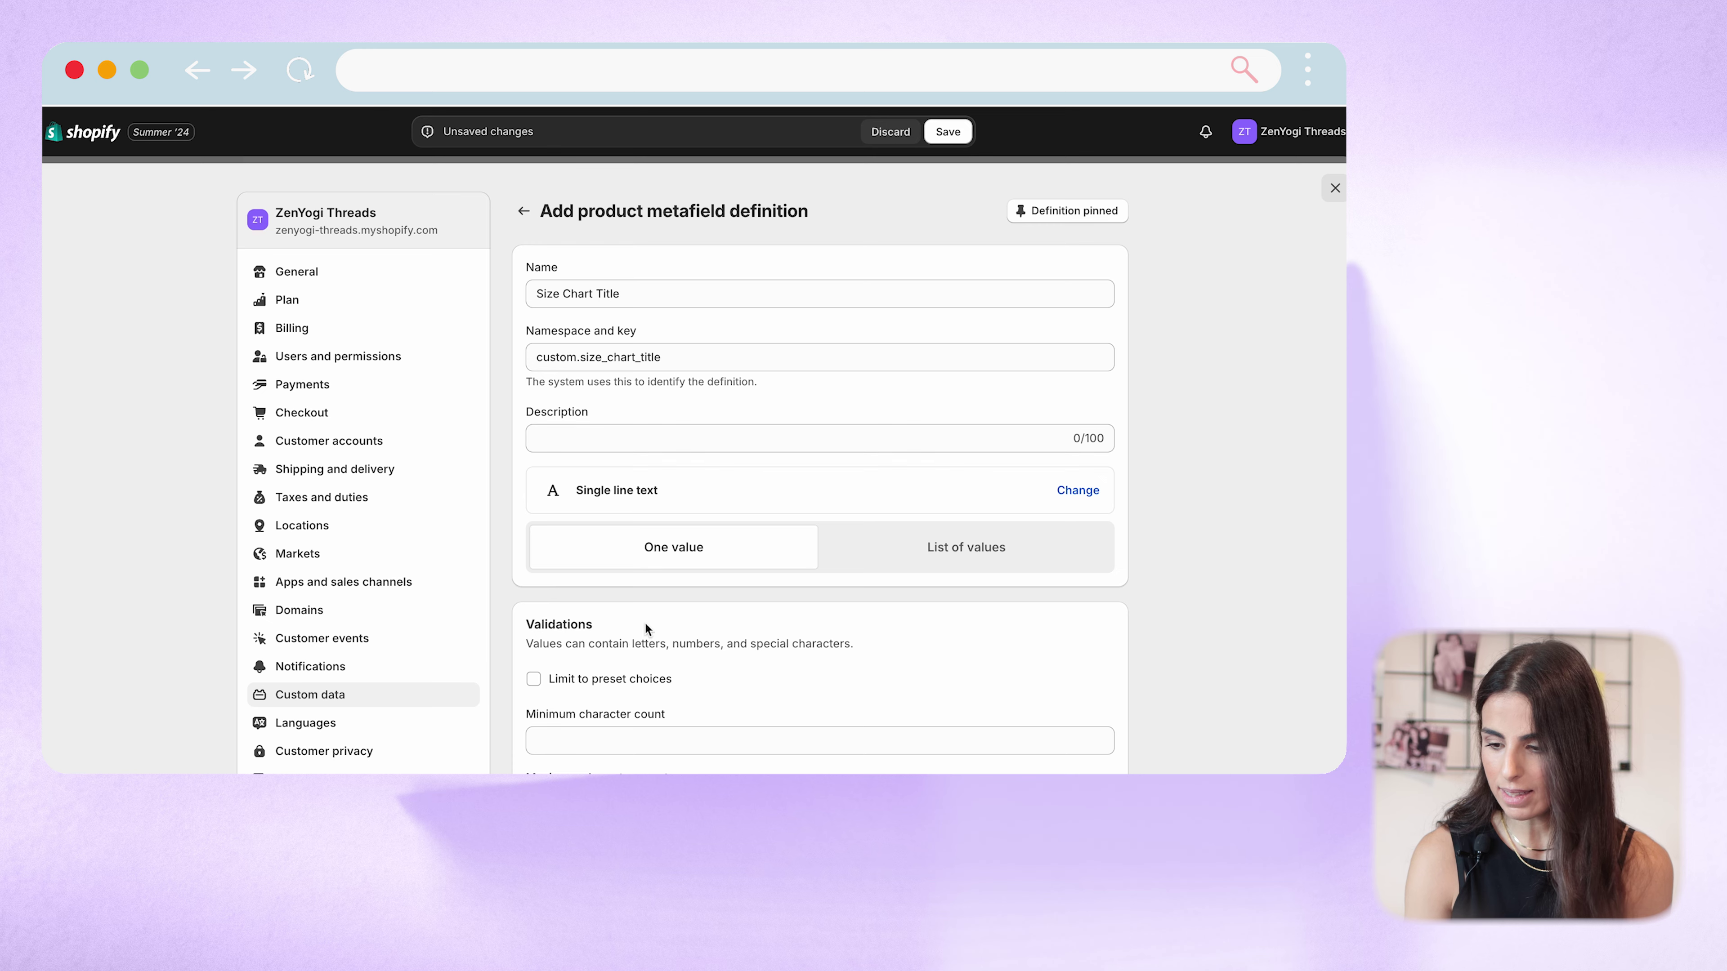
scroll(1090, 494, down, 8)
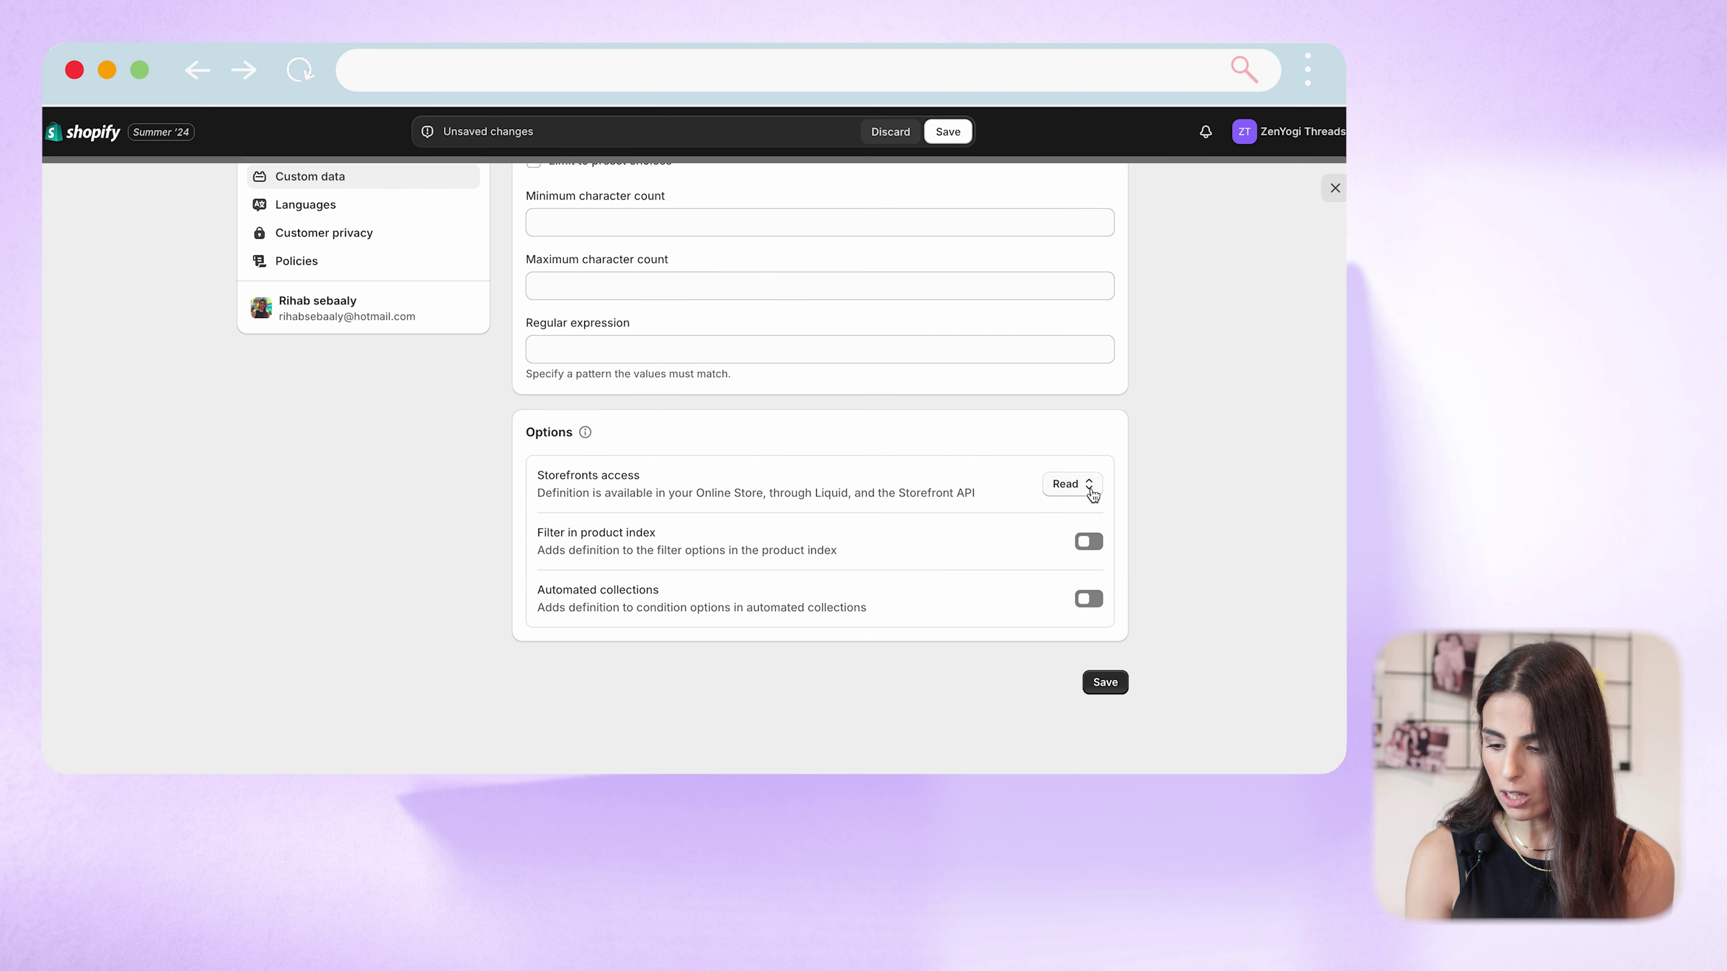
click(1106, 682)
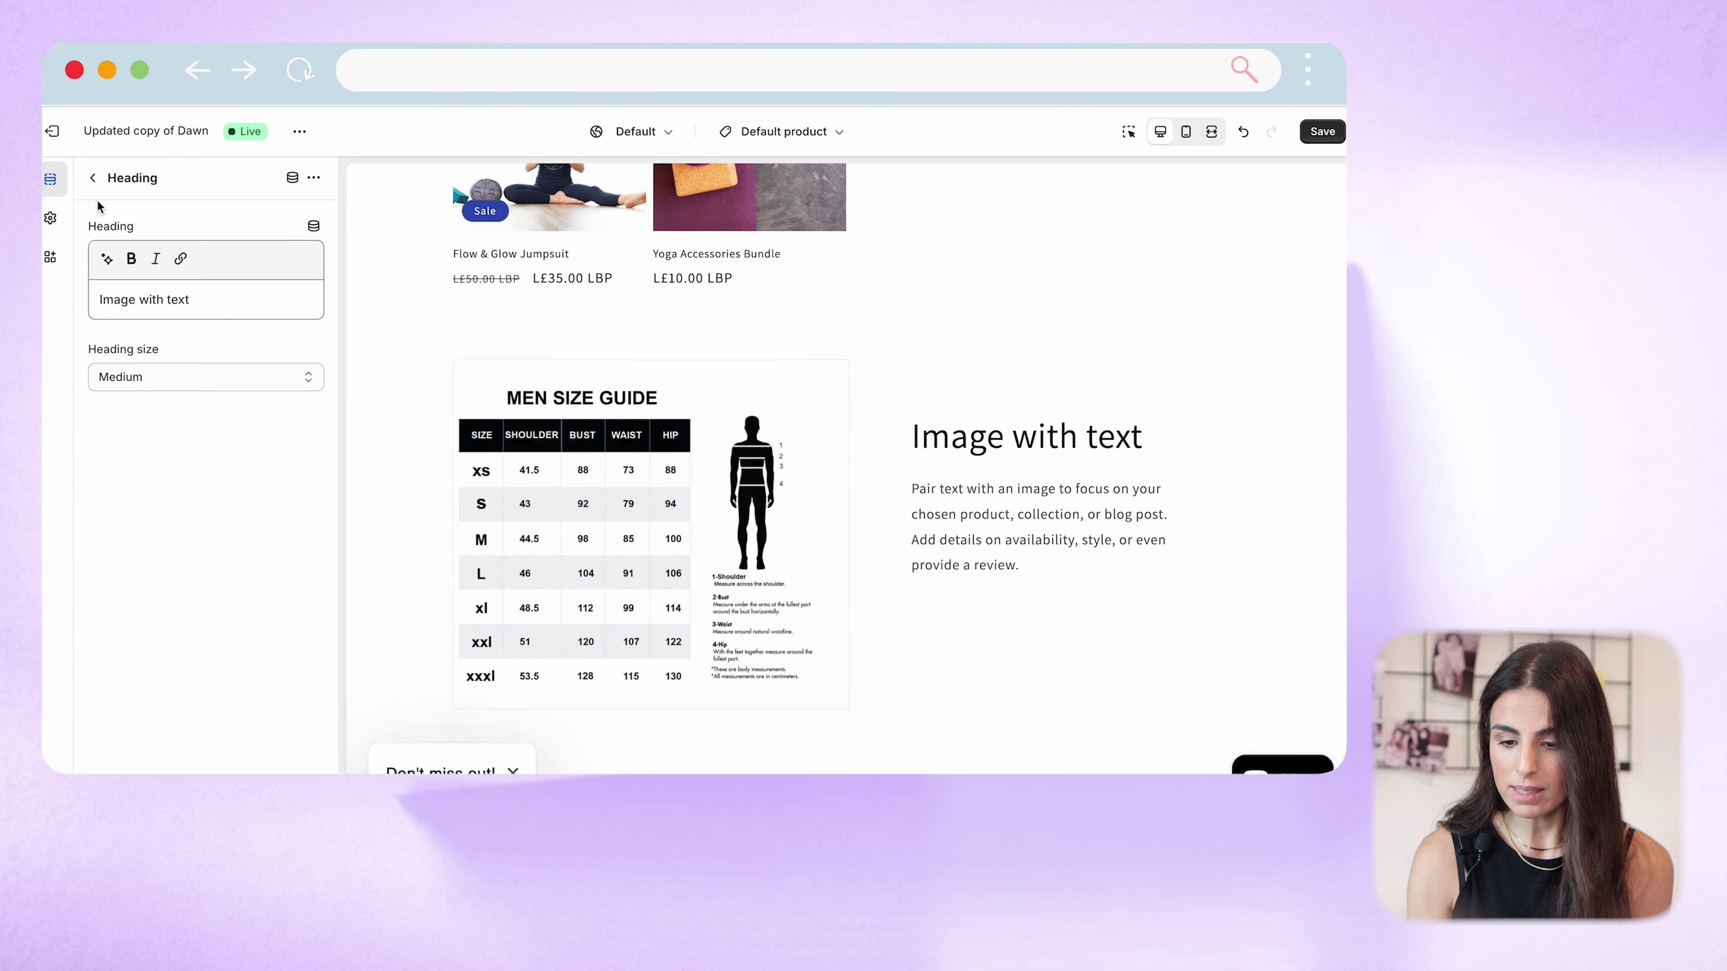
Step: Return to the section list and open the Image with text section's description text block
click(89, 175)
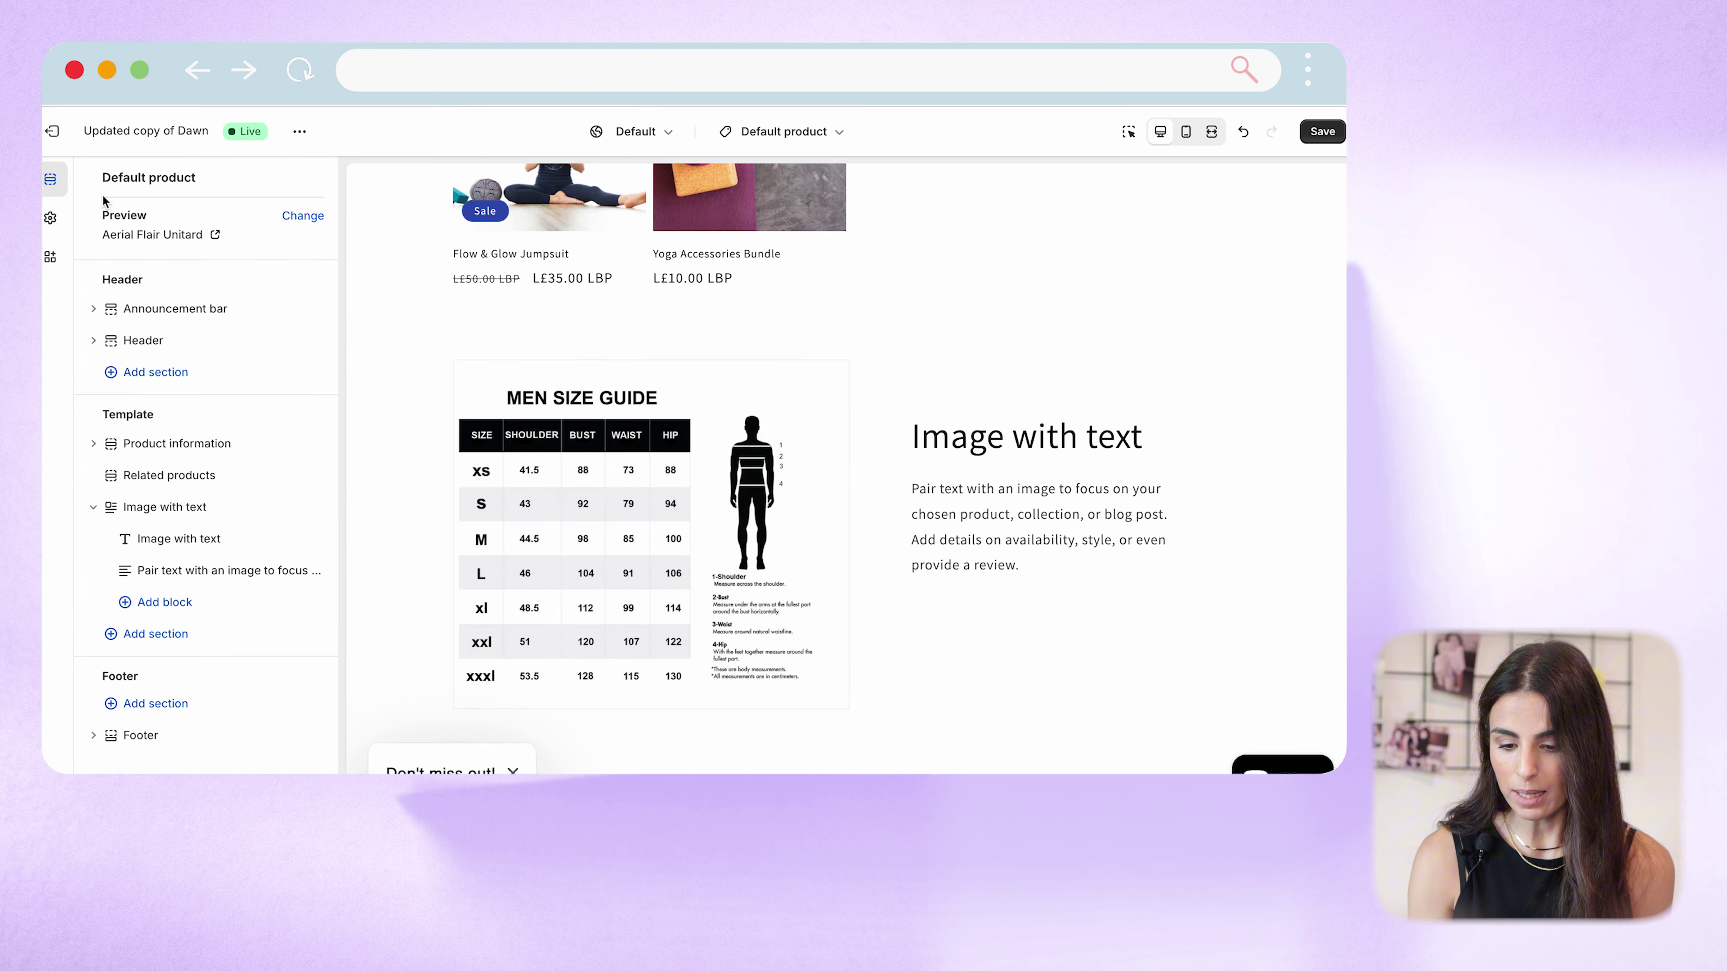
click(191, 572)
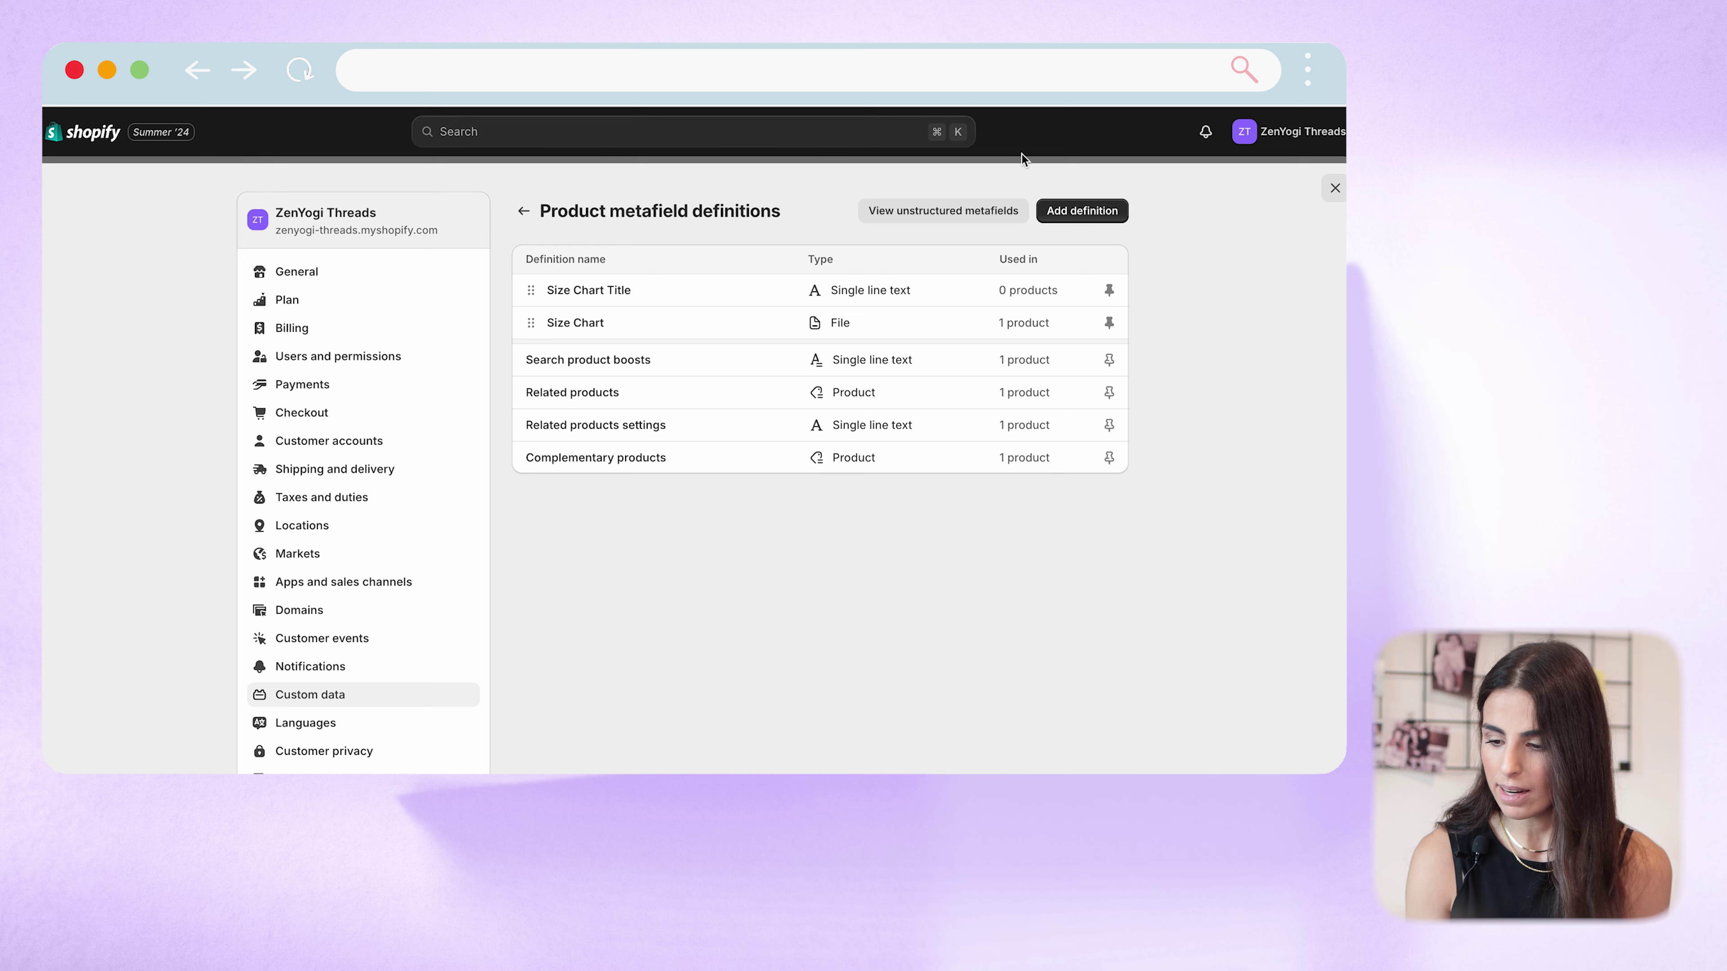
Step: Save a new 'Size Chart Description' product metafield definition of type Rich text, then exit Settings
click(1099, 212)
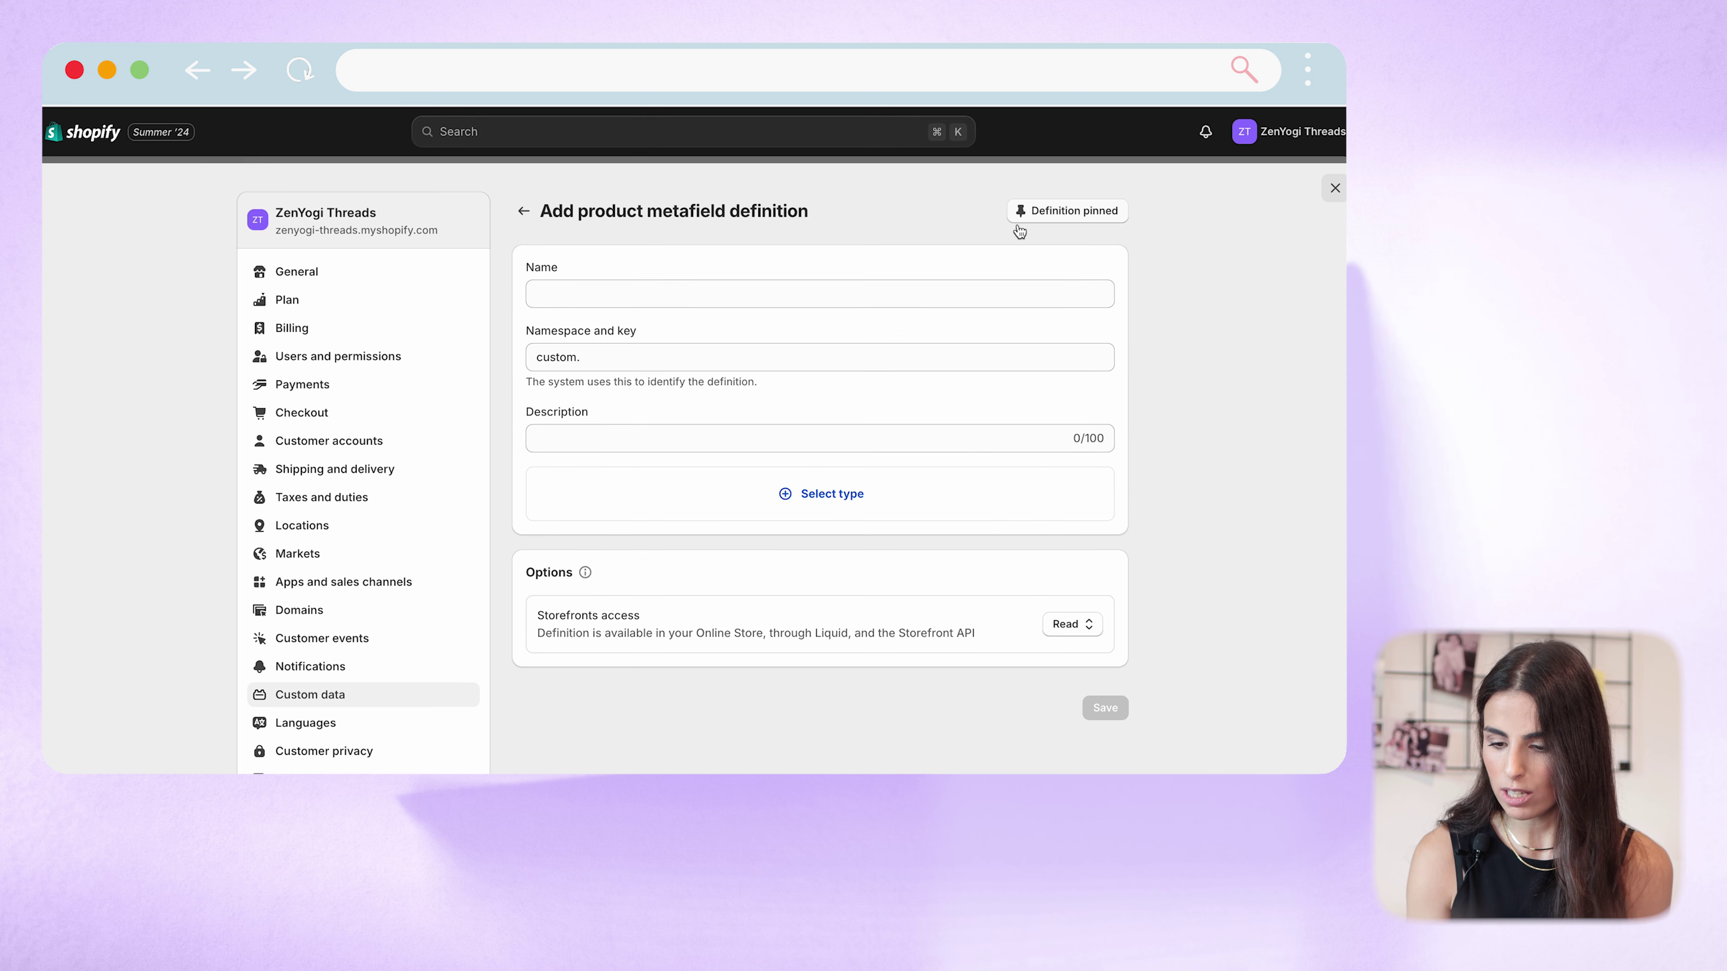
click(565, 294)
text(Size Chart De)
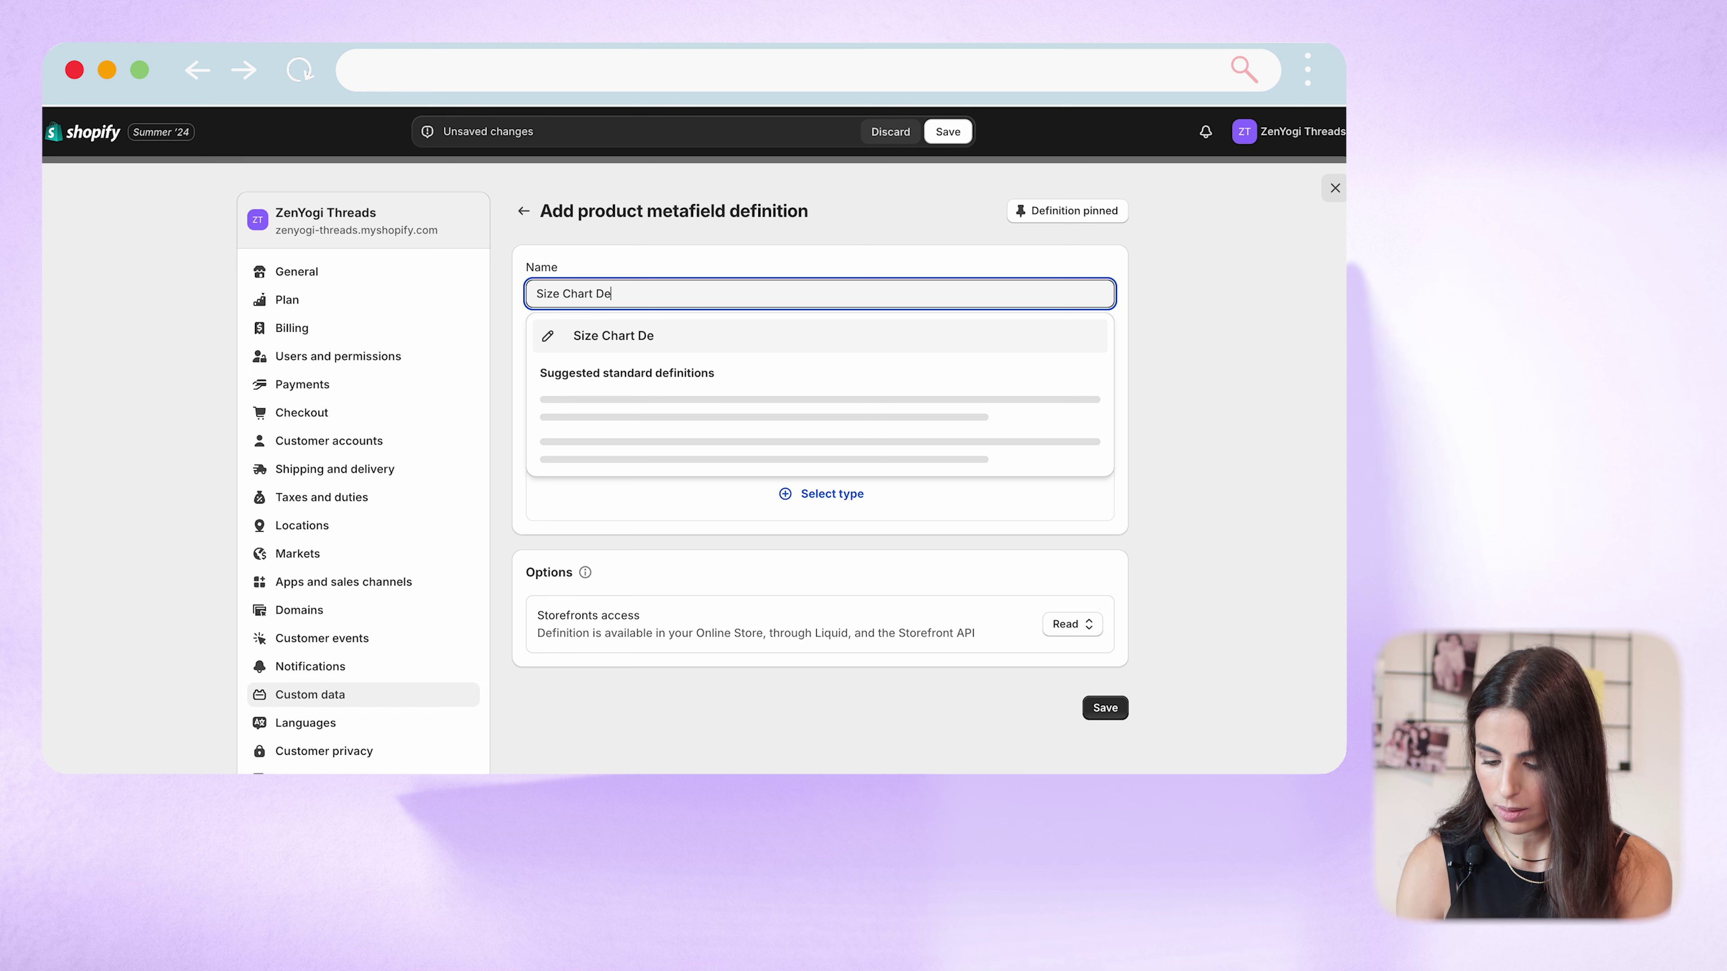
text(scription)
click(808, 505)
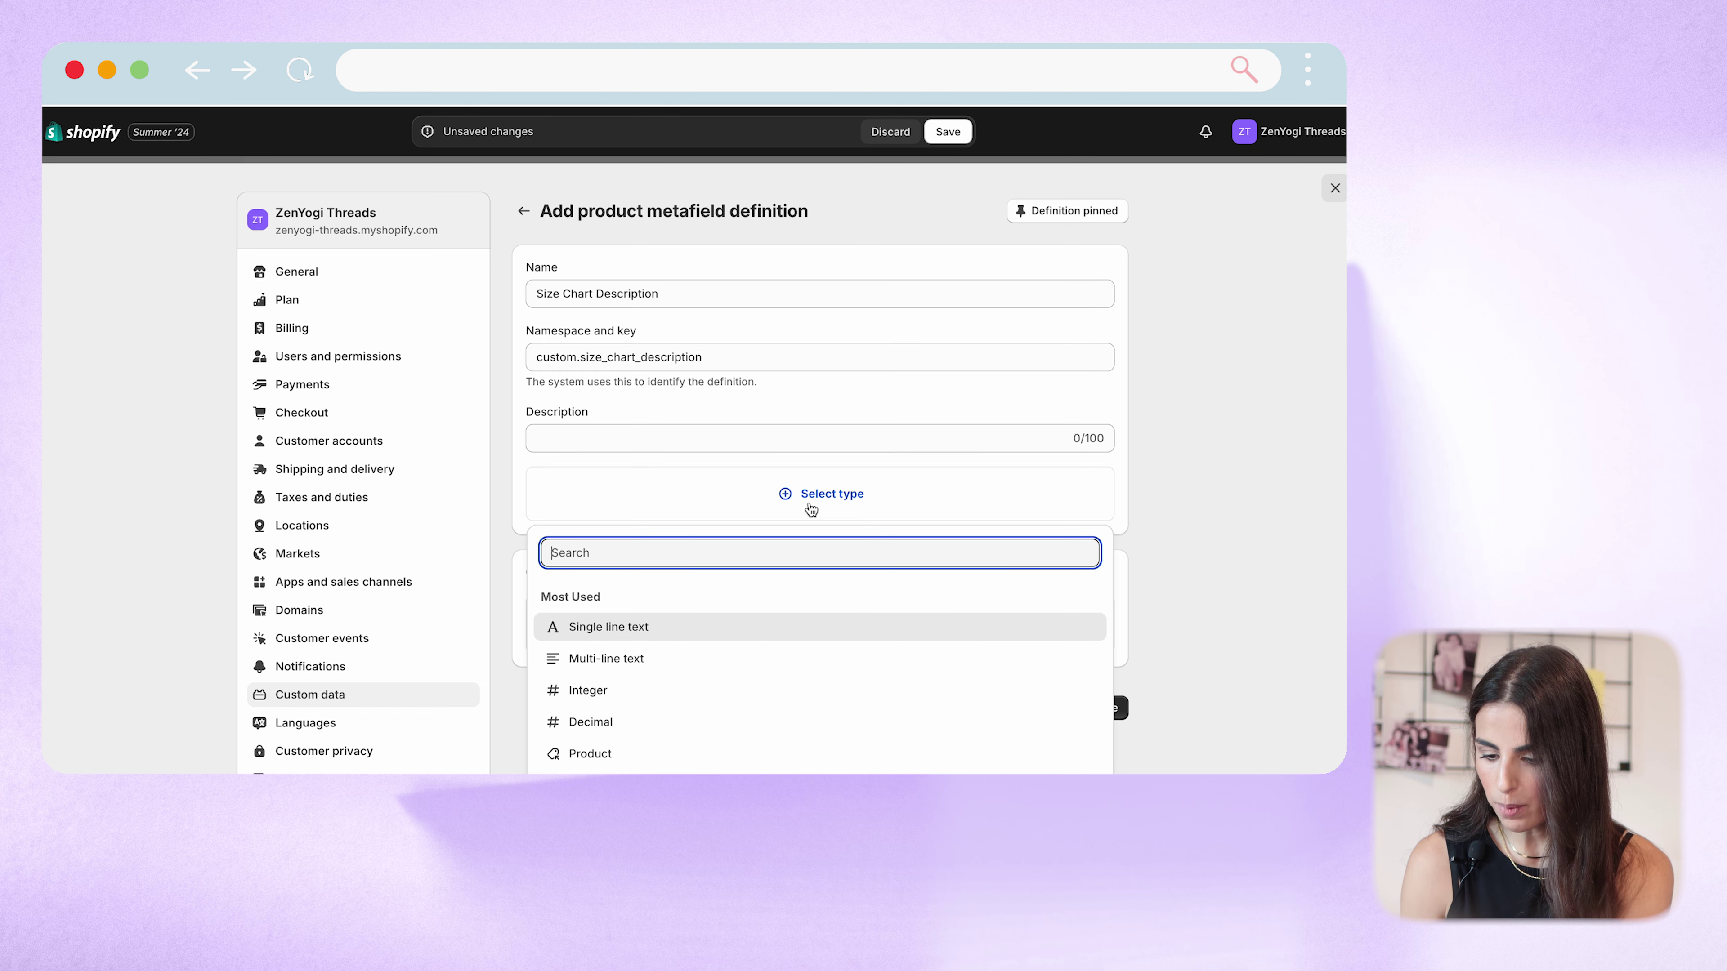
text(rich)
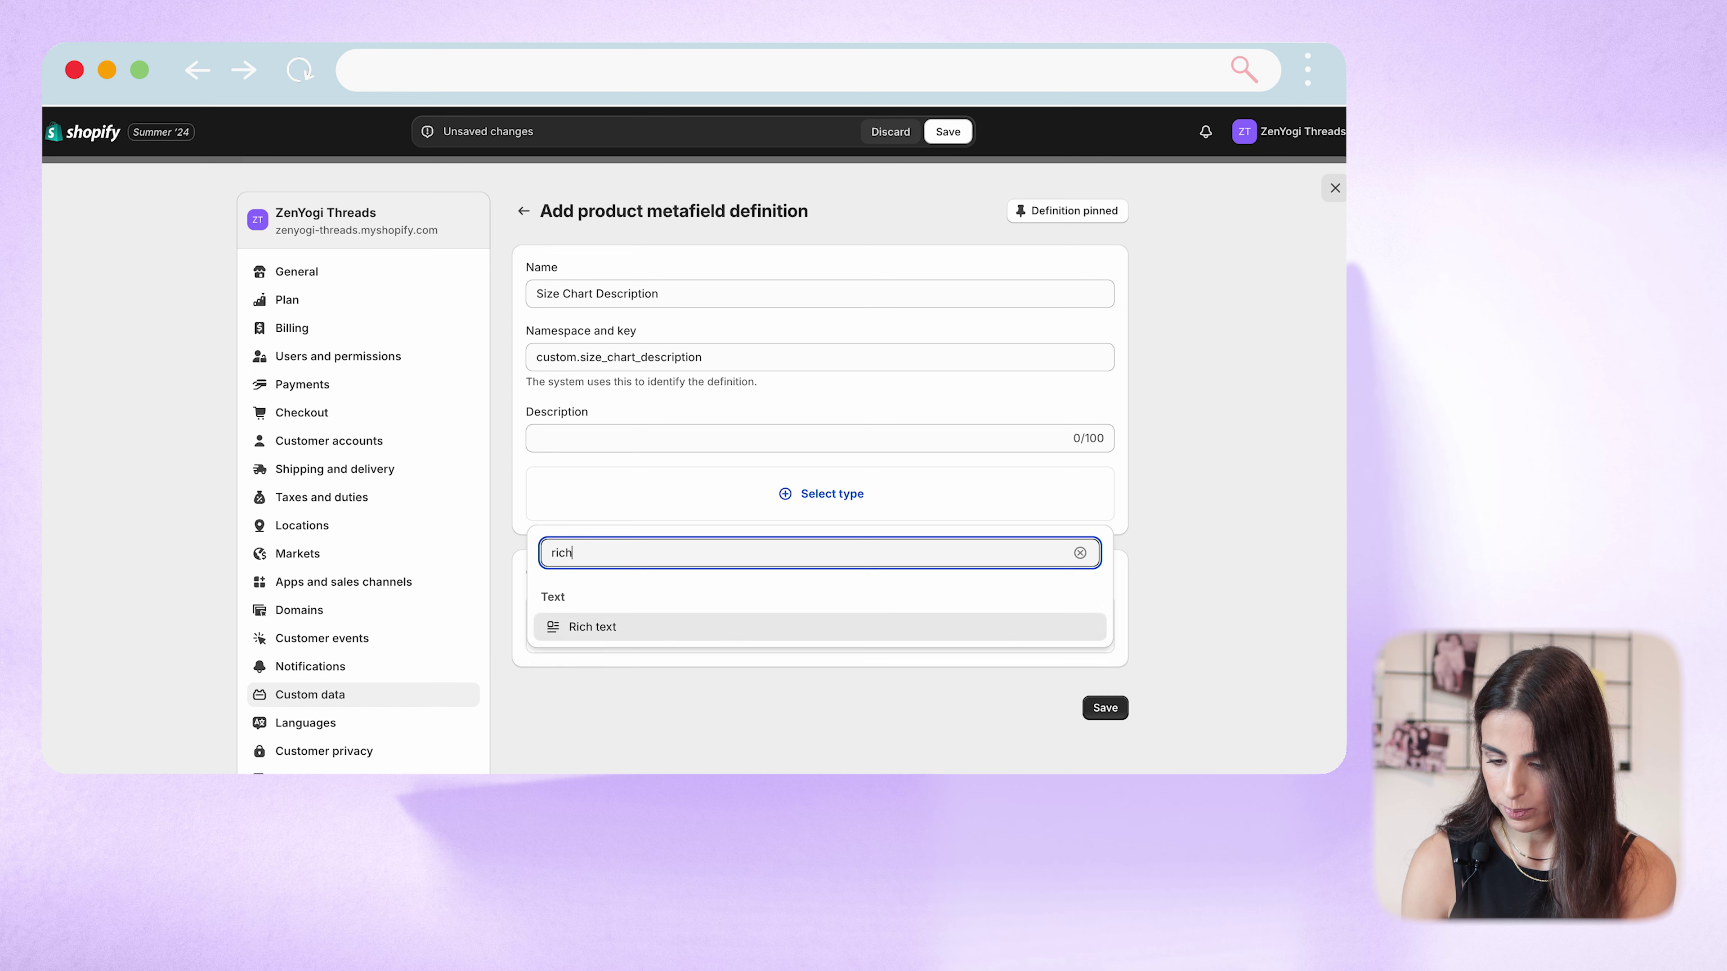
click(639, 627)
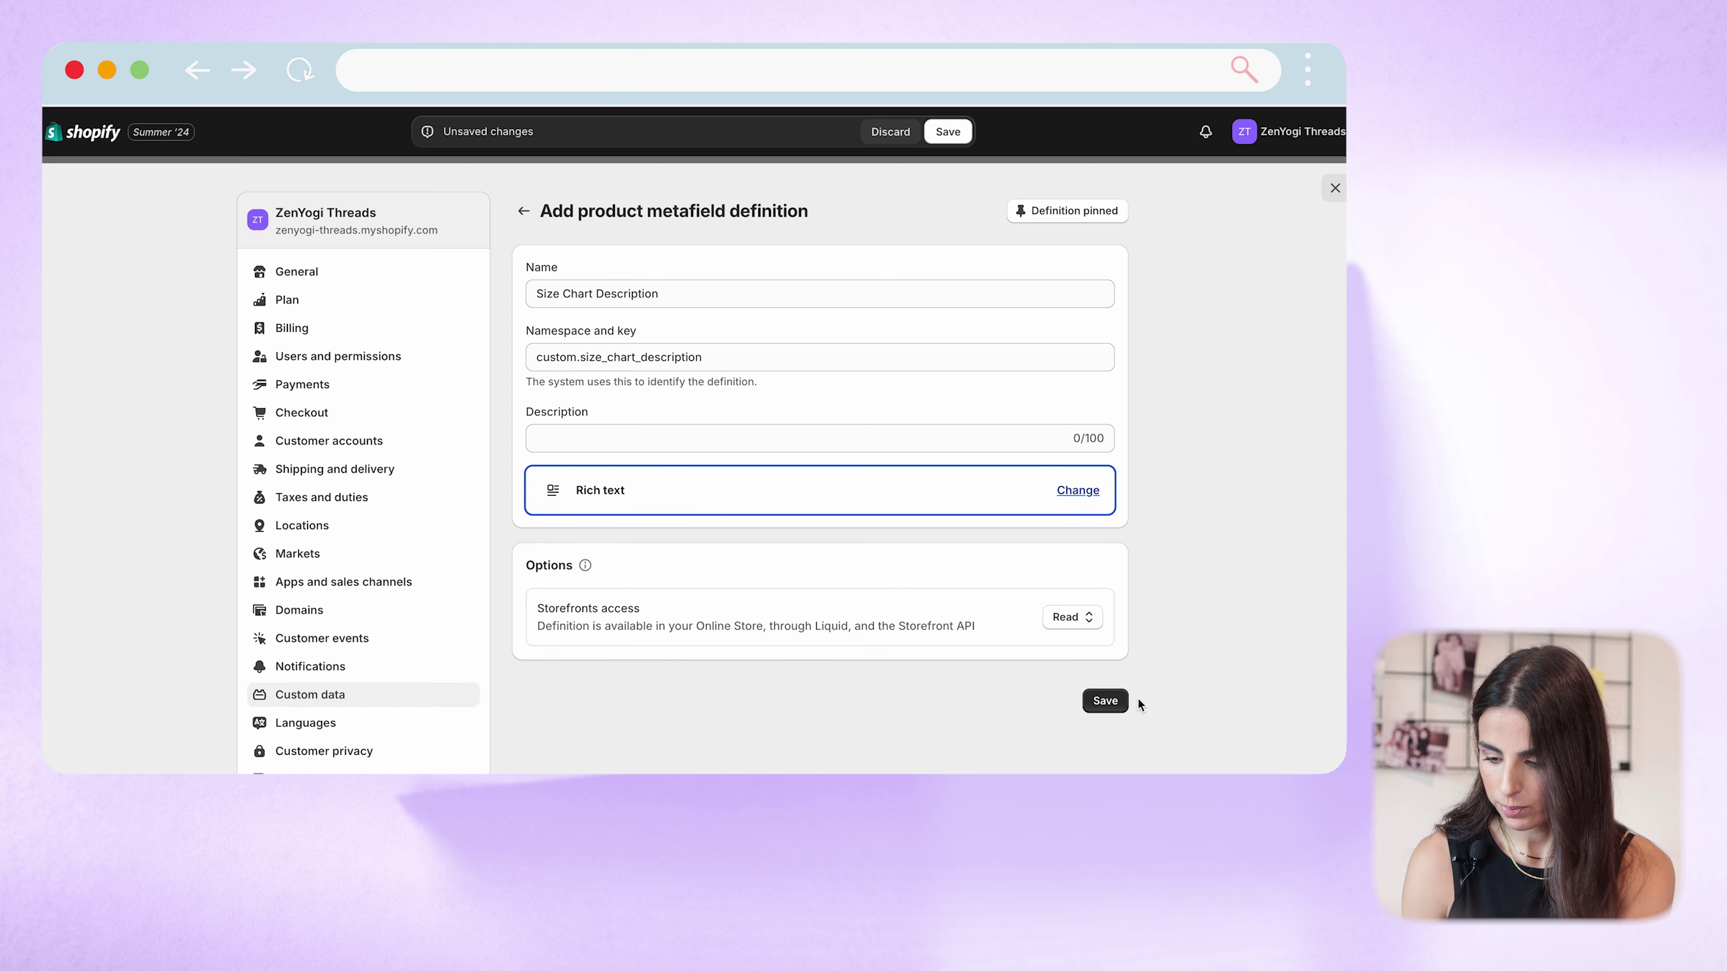
click(1104, 704)
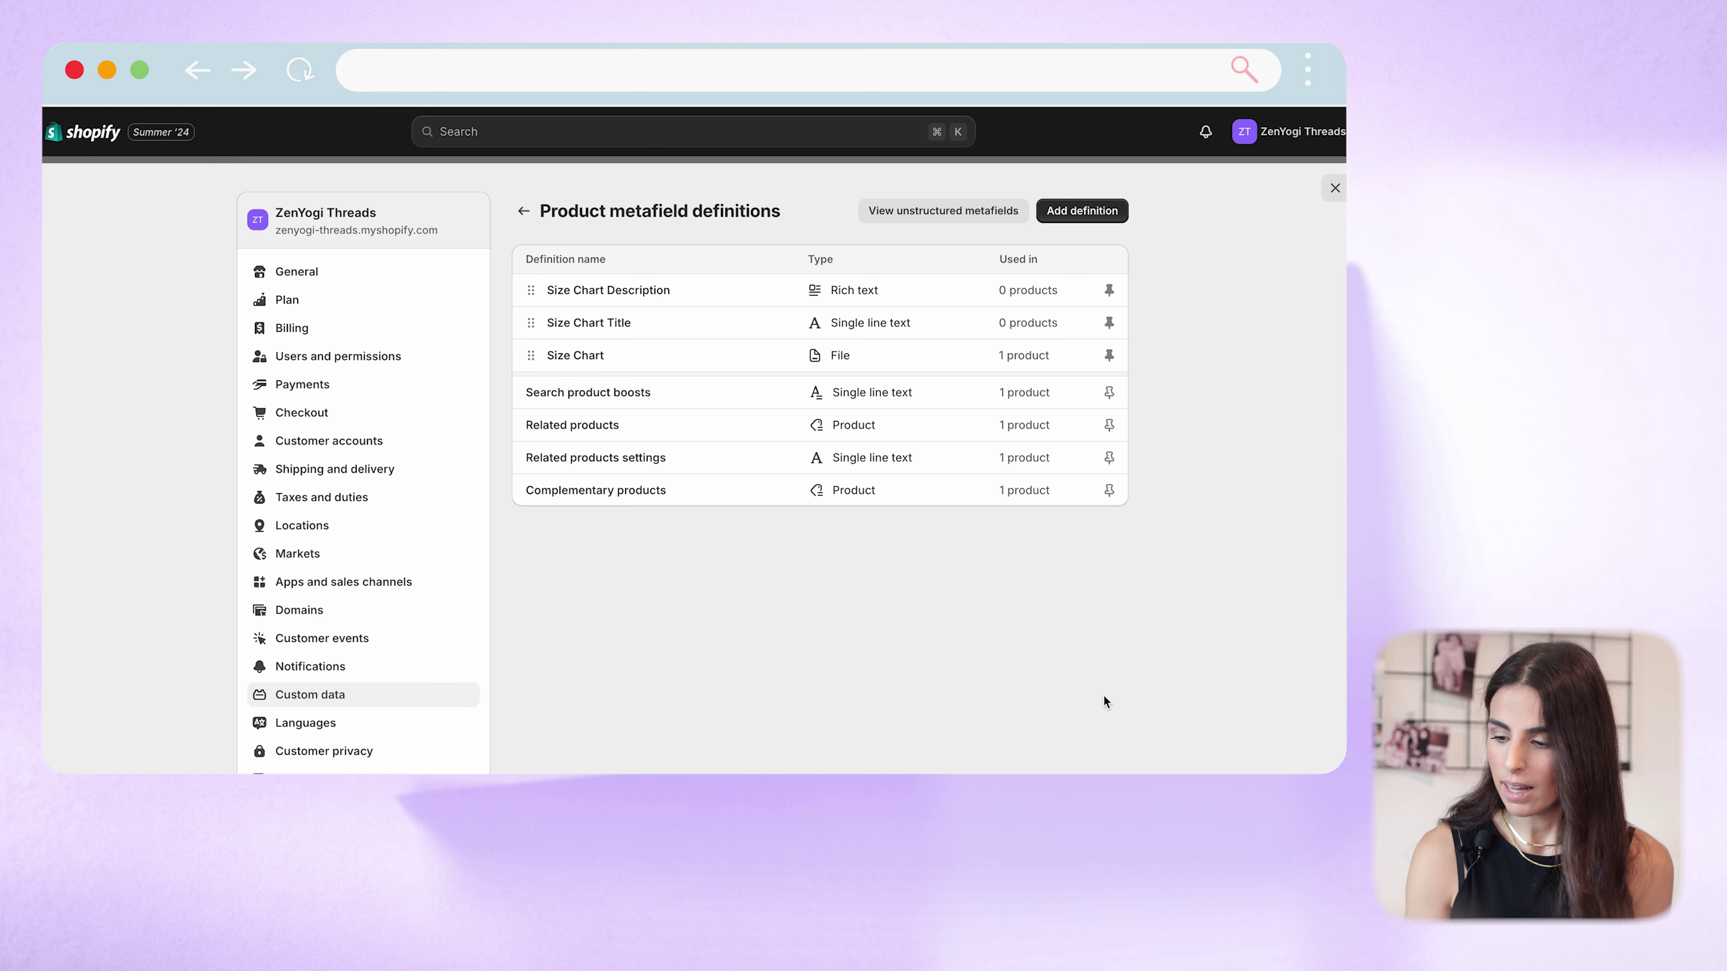
click(1335, 188)
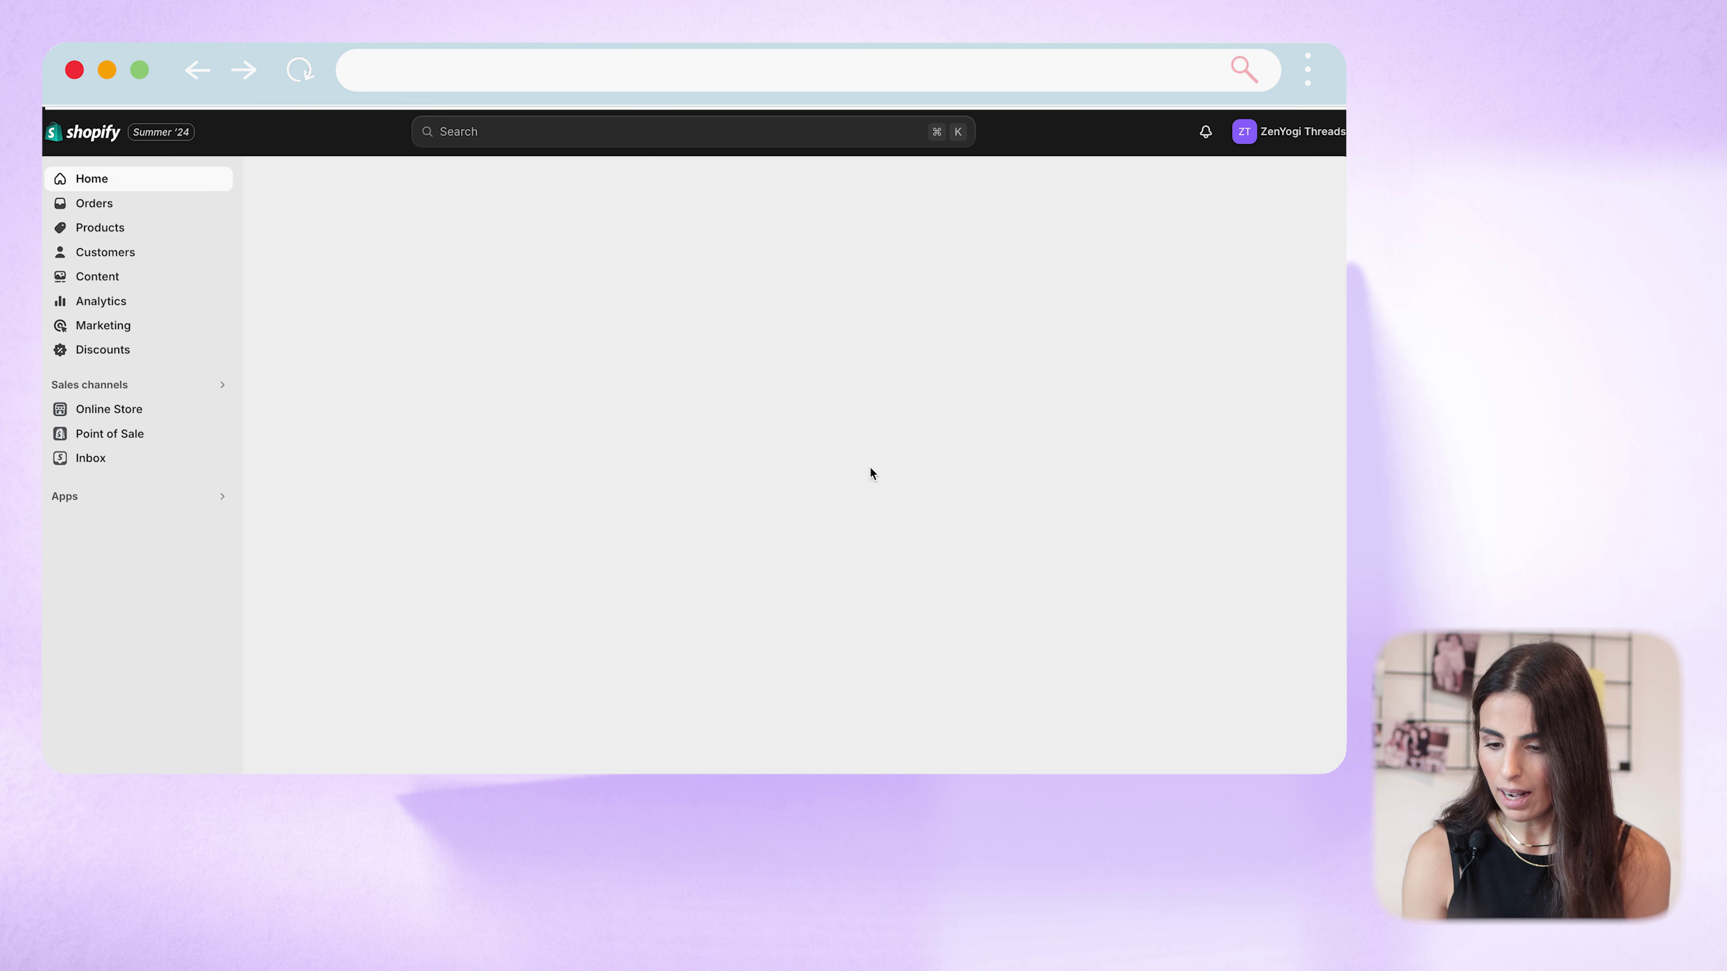
Step: Open the Aerial Flair Unitard product and scroll down to its metafields
click(115, 234)
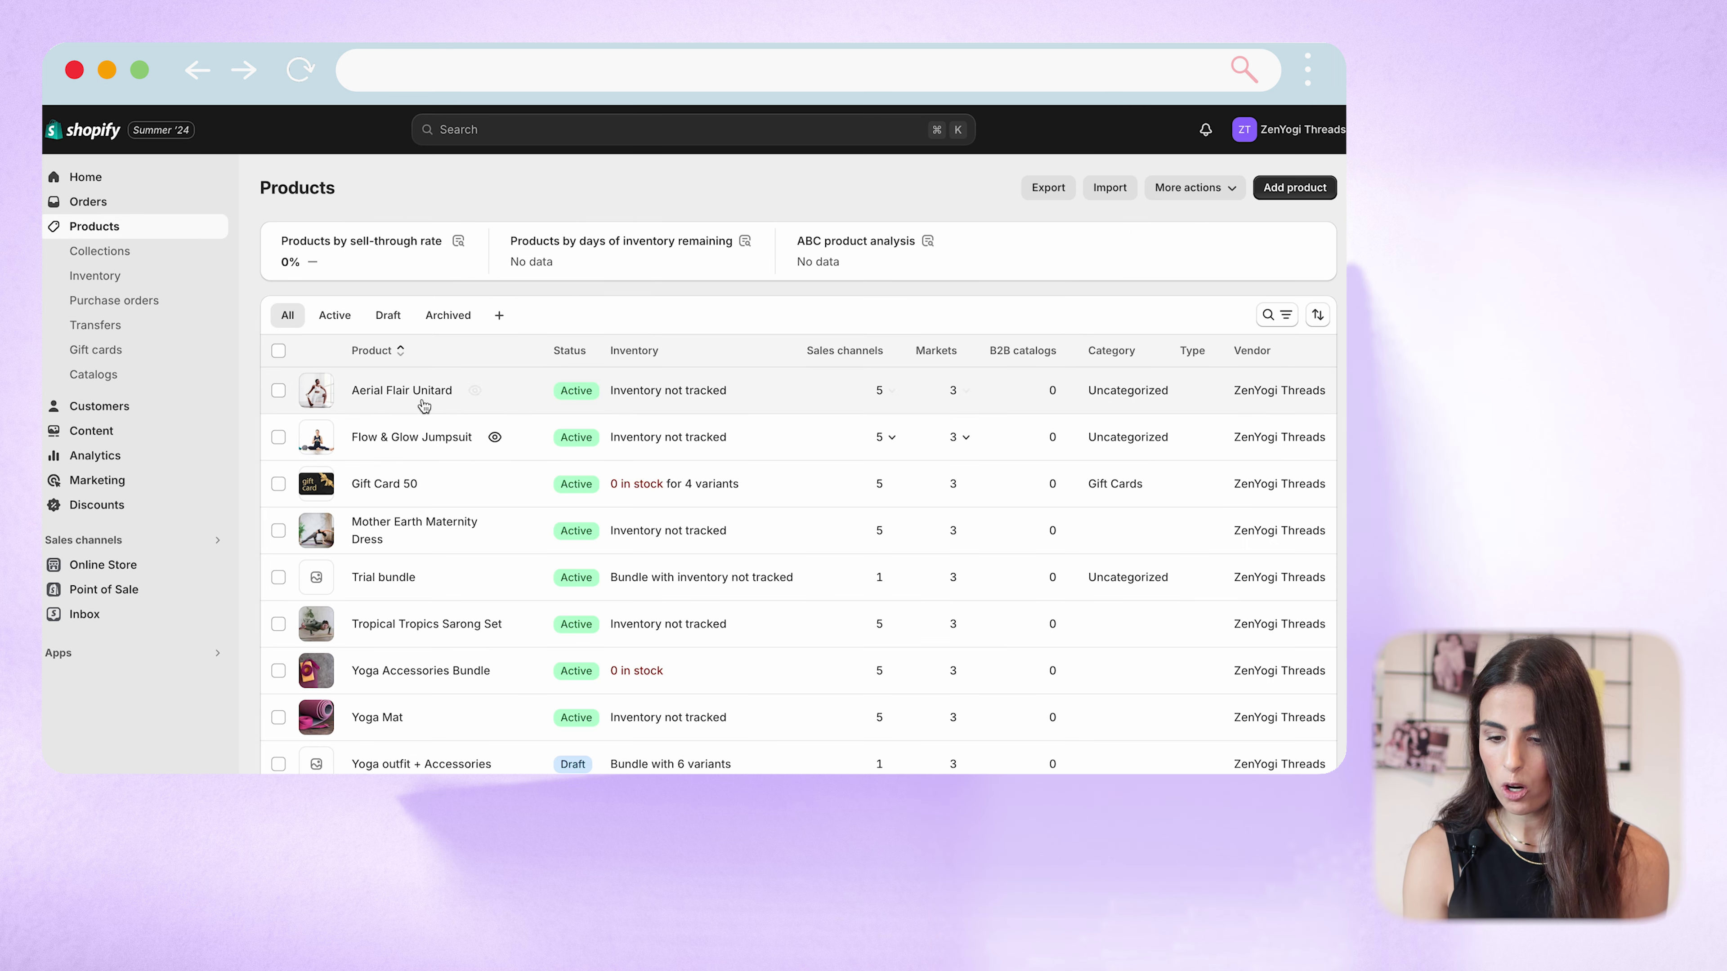
click(401, 390)
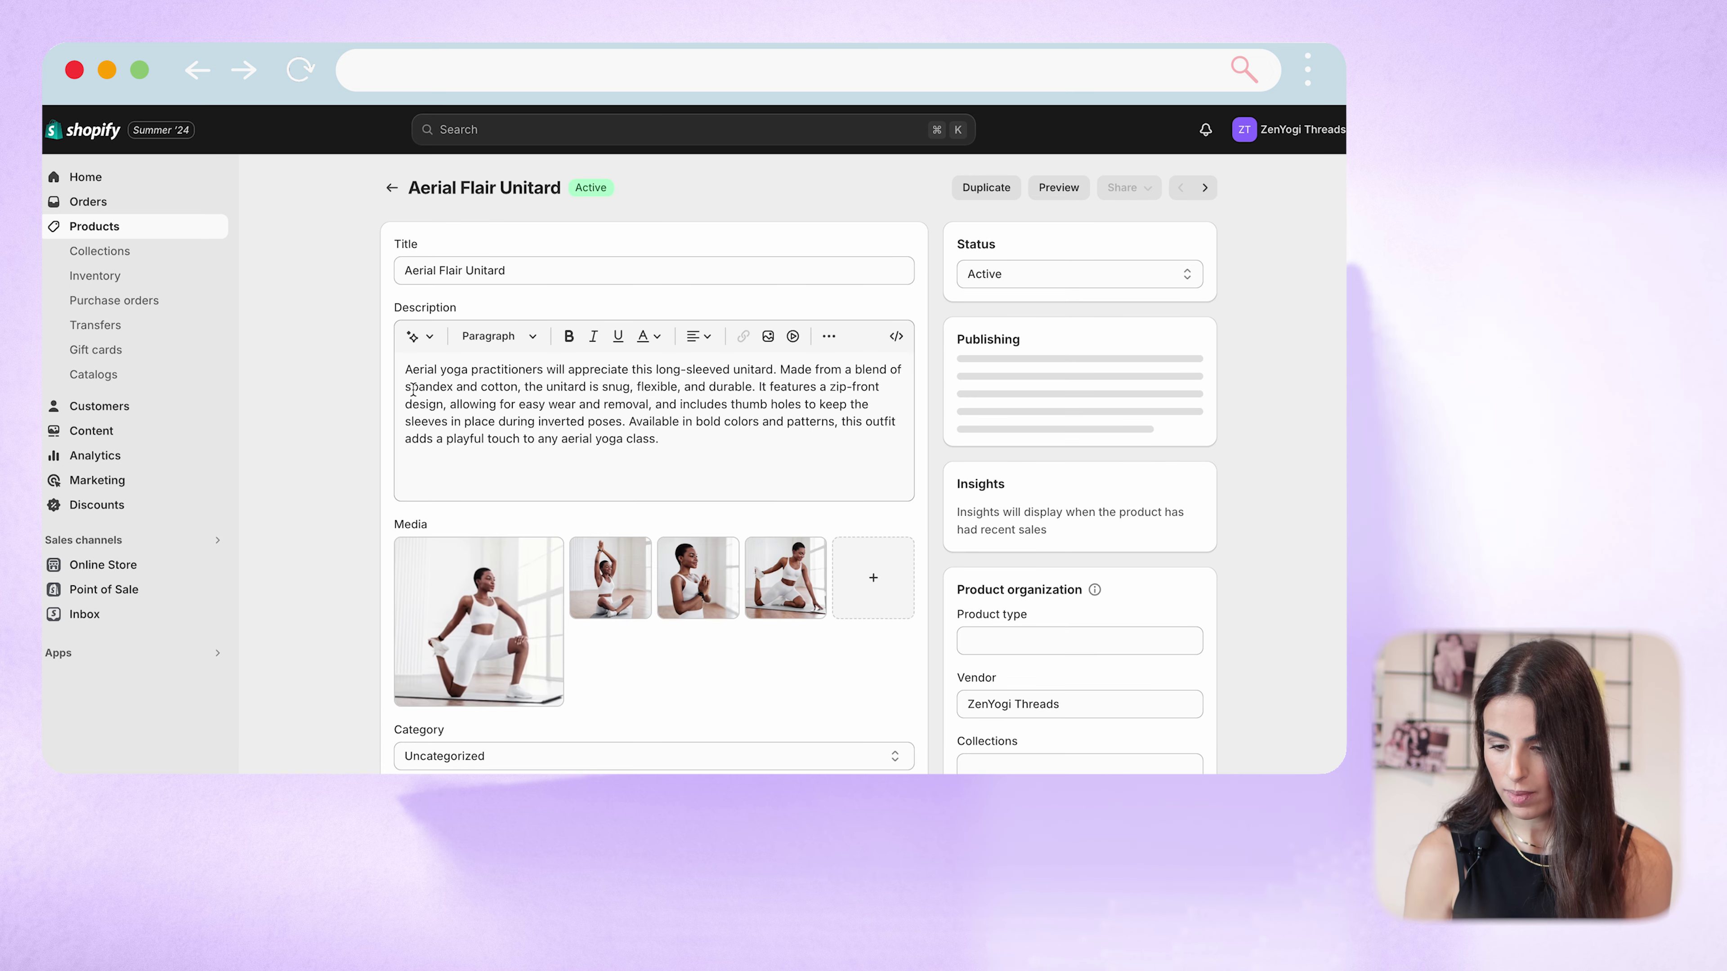
scroll(412, 389, down, 8)
scroll(413, 394, down, 10)
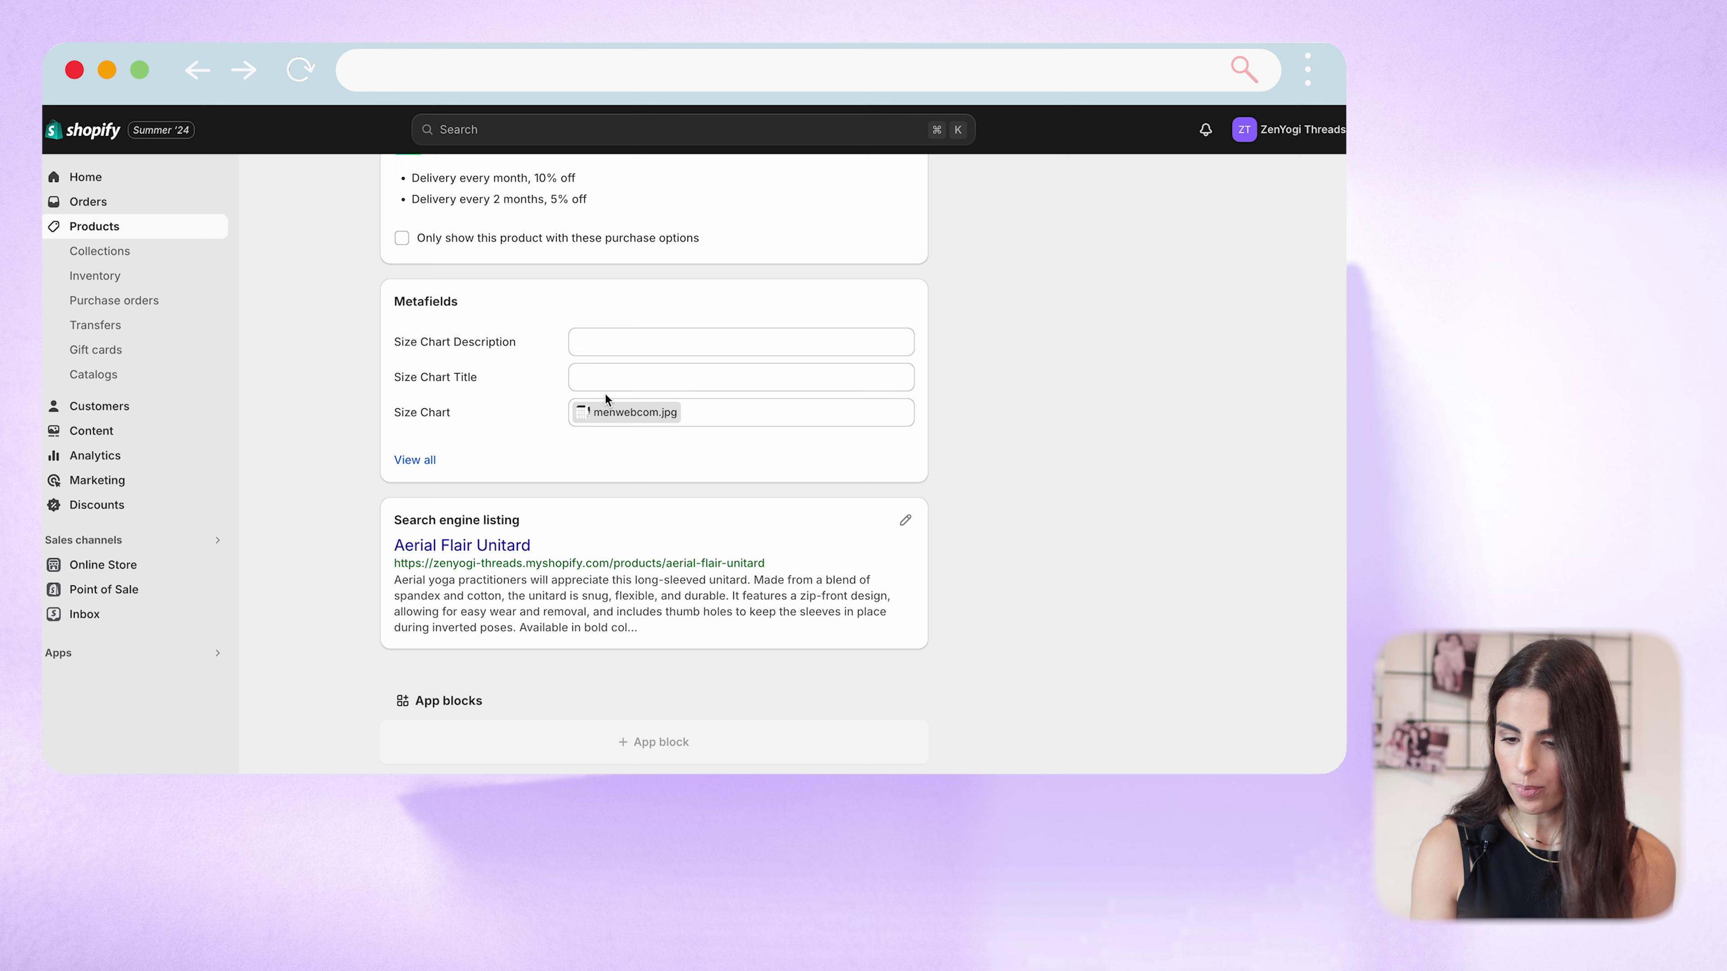
Step: Enter 'How To Take Your Measurements' as the Size Chart Title, fixing the typo and capitalisation
click(632, 378)
text(How to cTake)
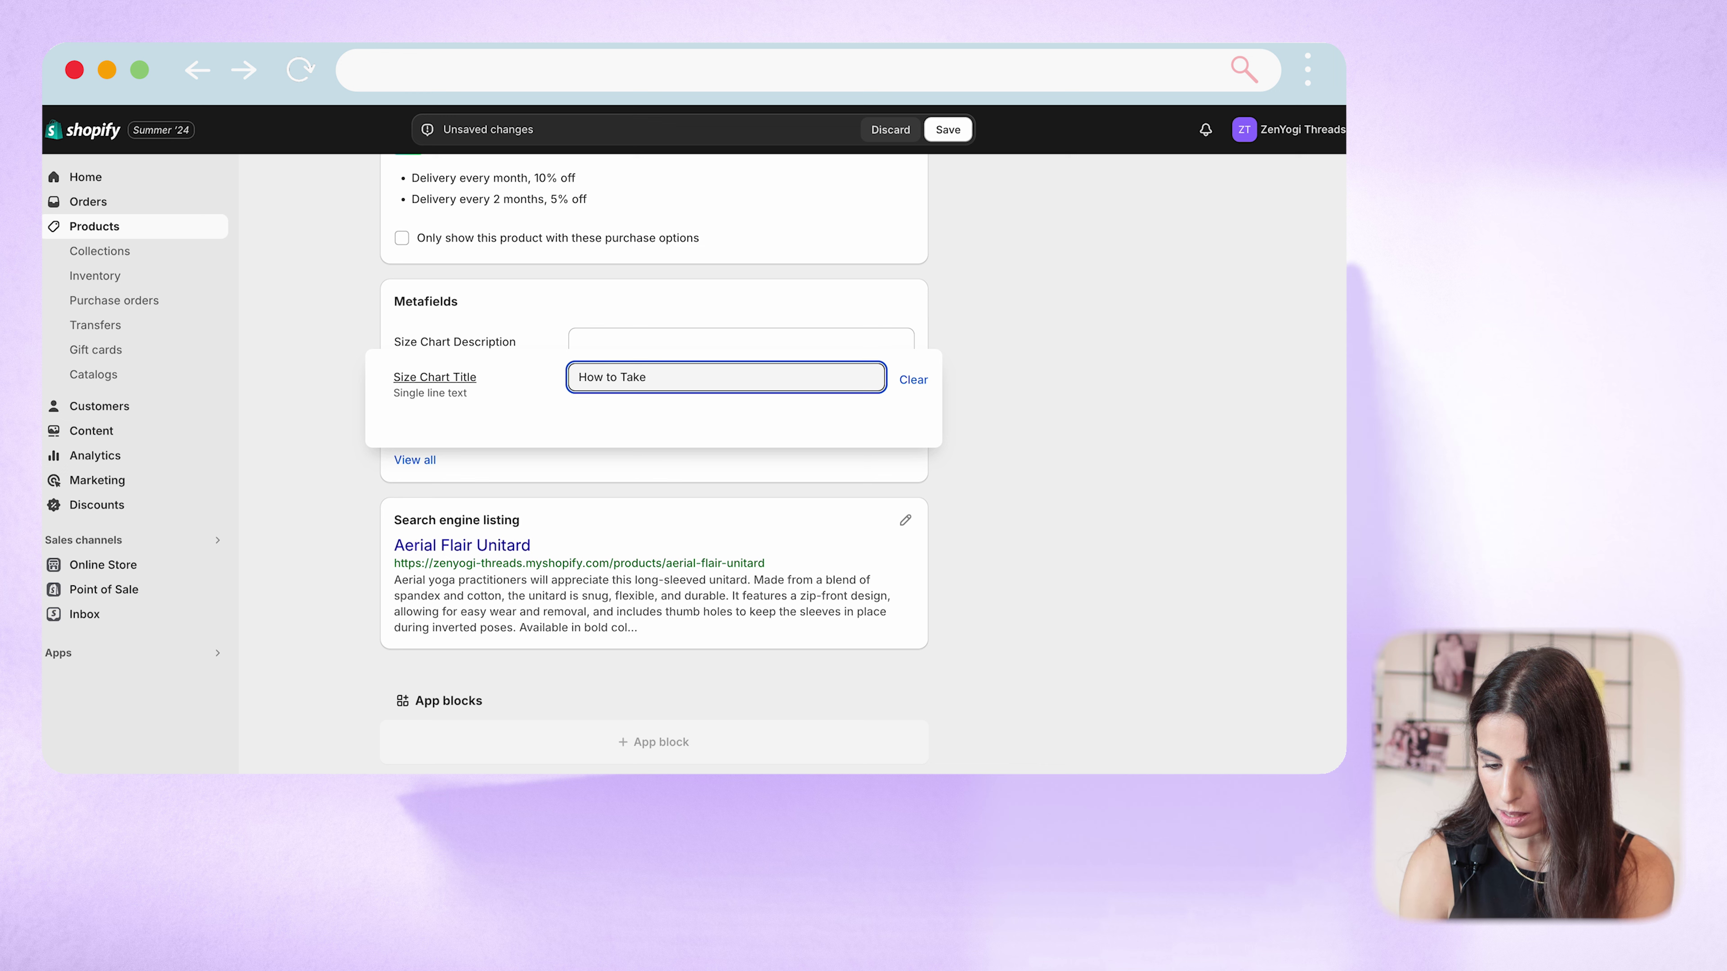
text( Your Measurements)
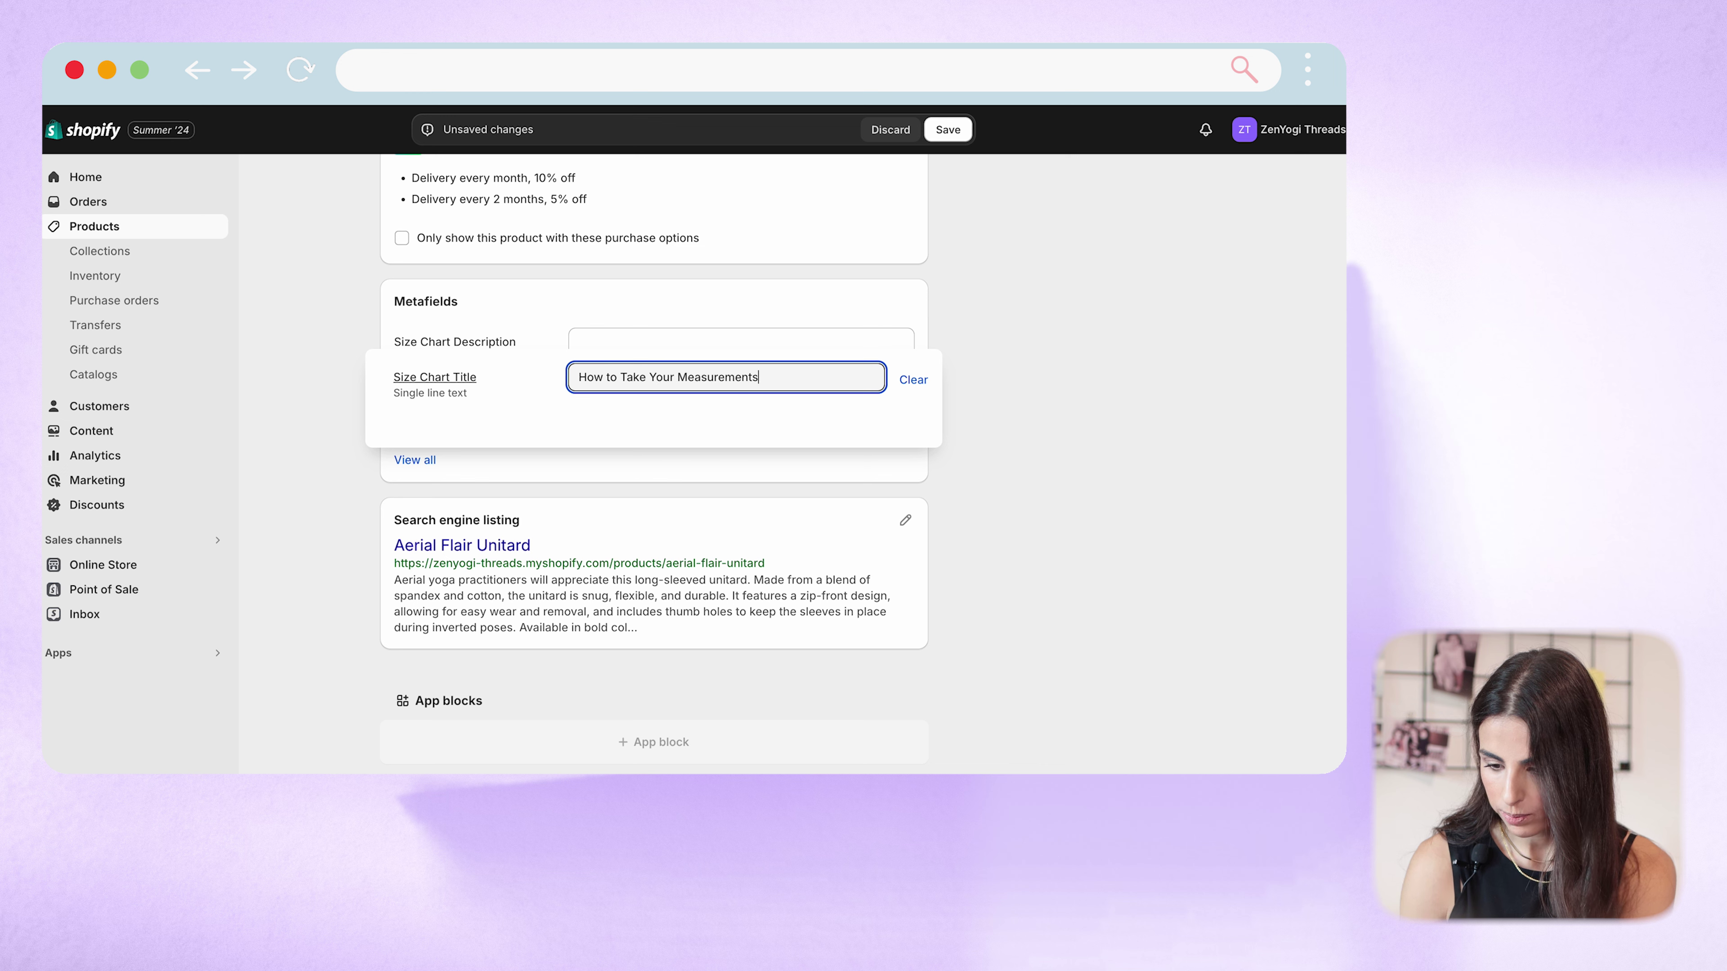
click(617, 377)
key(BackSpace)
key(BackSpace)
text(To)
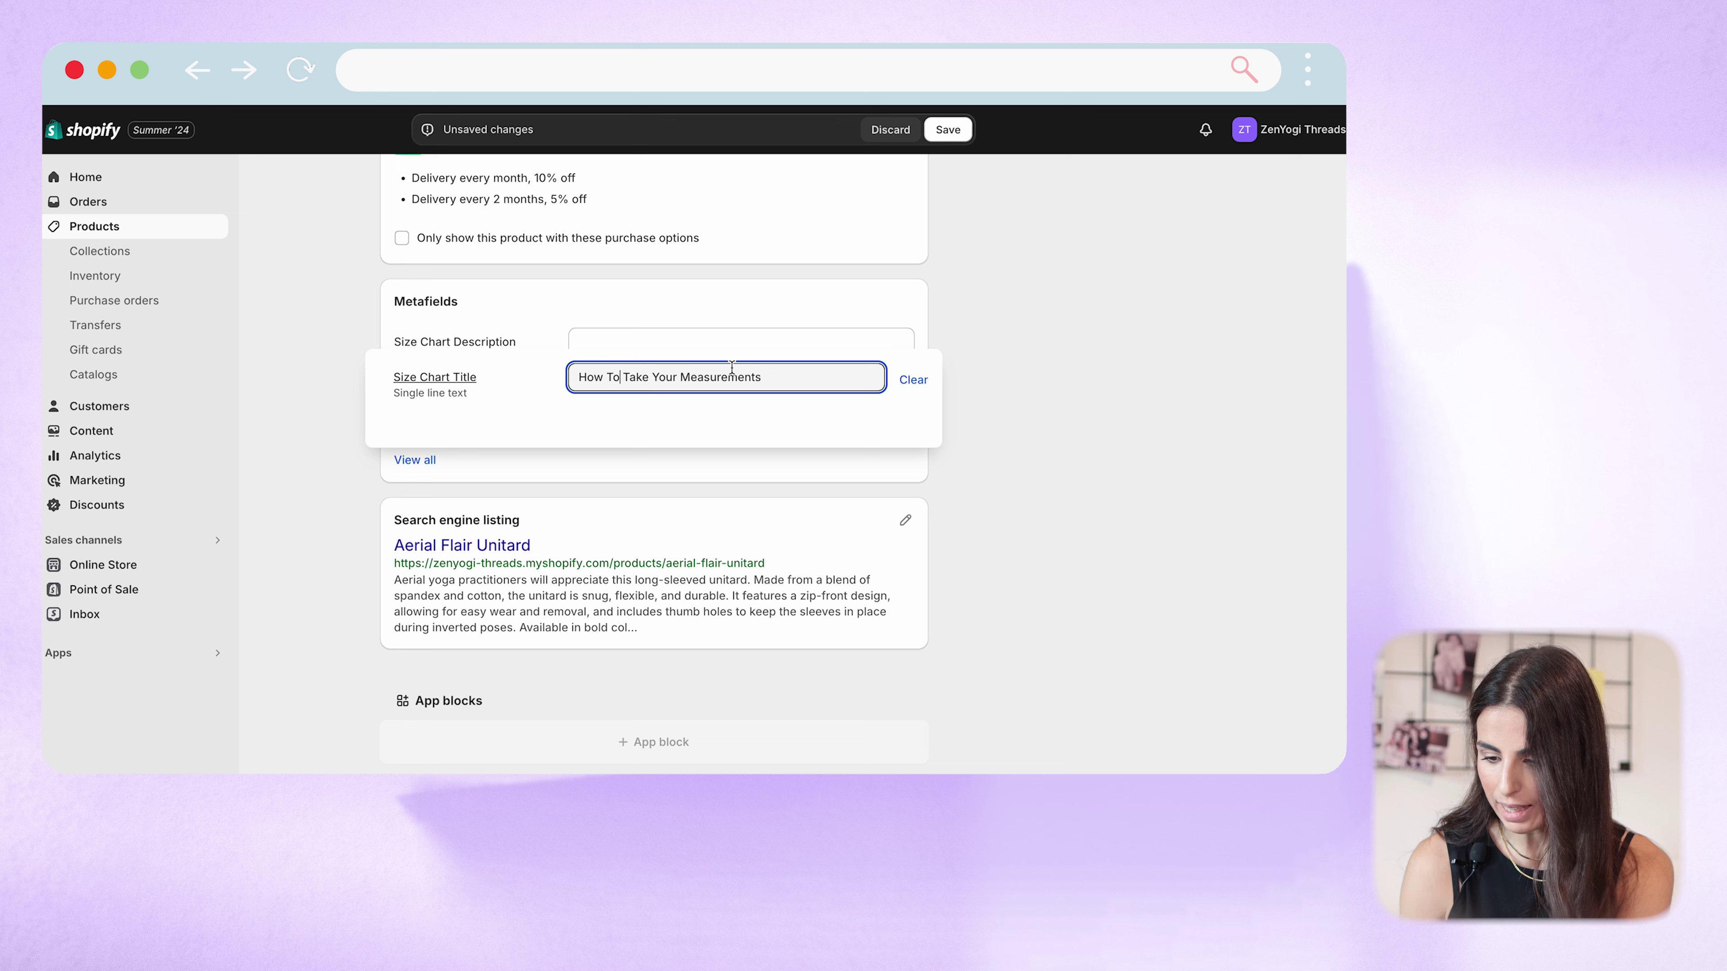
click(775, 340)
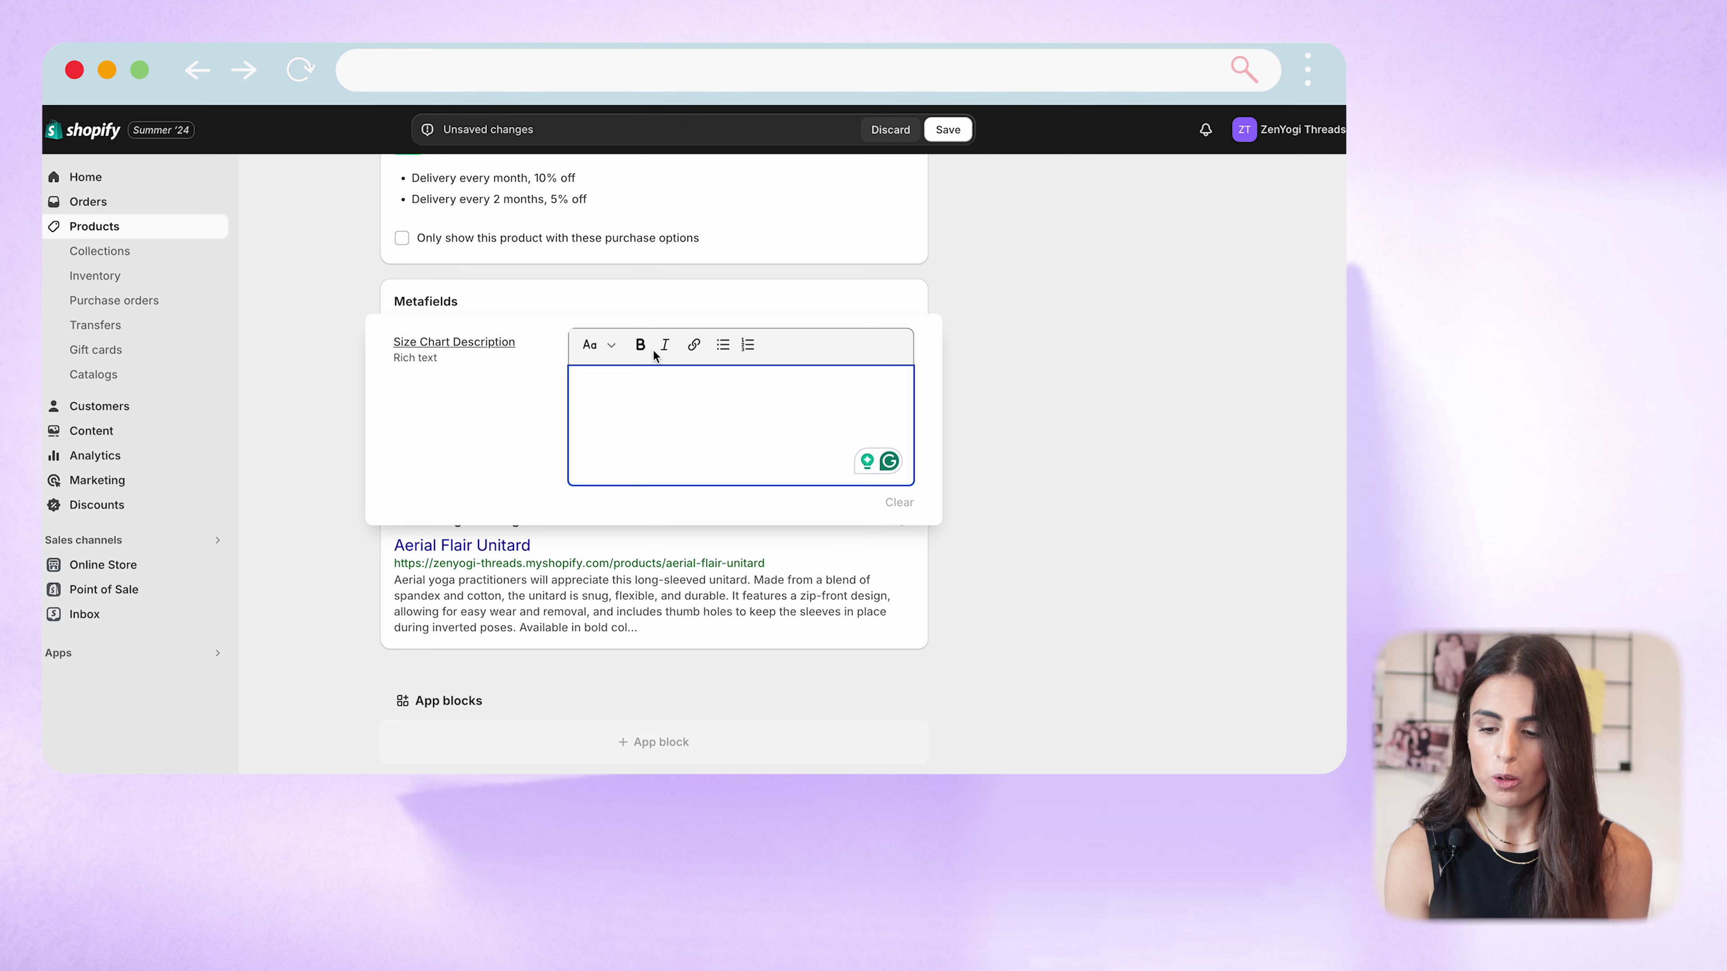
Step: Type 'Size chart' into the Size Chart Description and make part of it bold
text(Size chart)
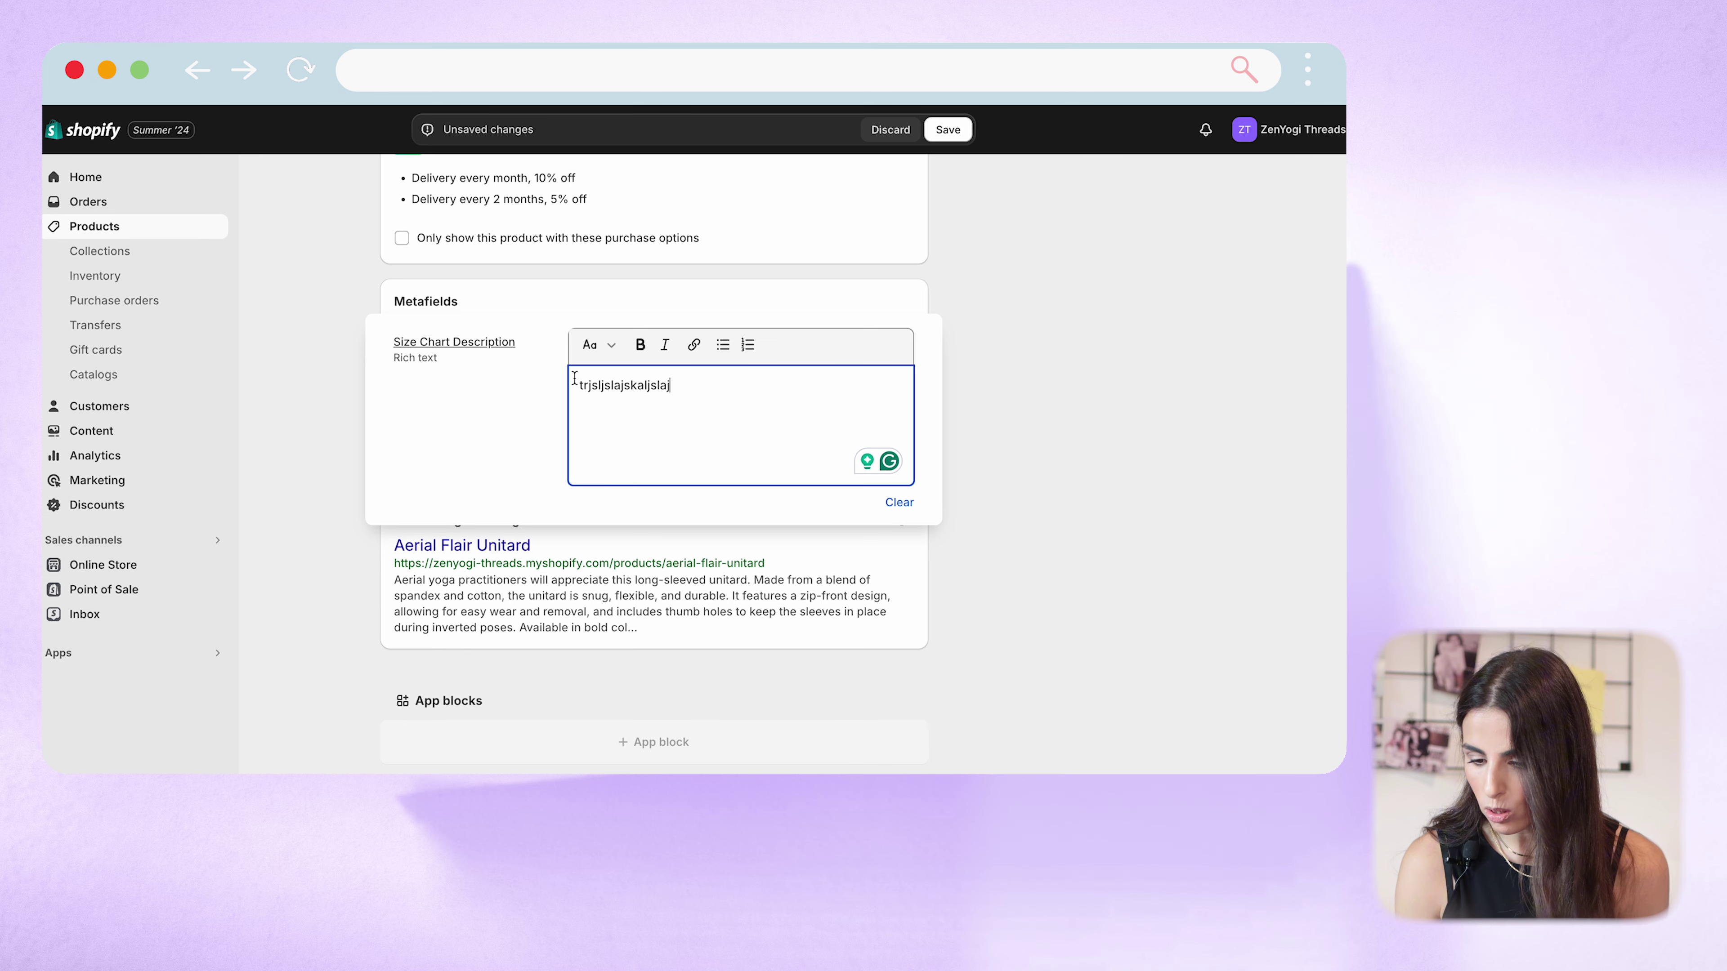
drag(616, 385, 591, 384)
click(639, 344)
Step: Append 'khdkhad' to the description and italicise that last word
click(680, 392)
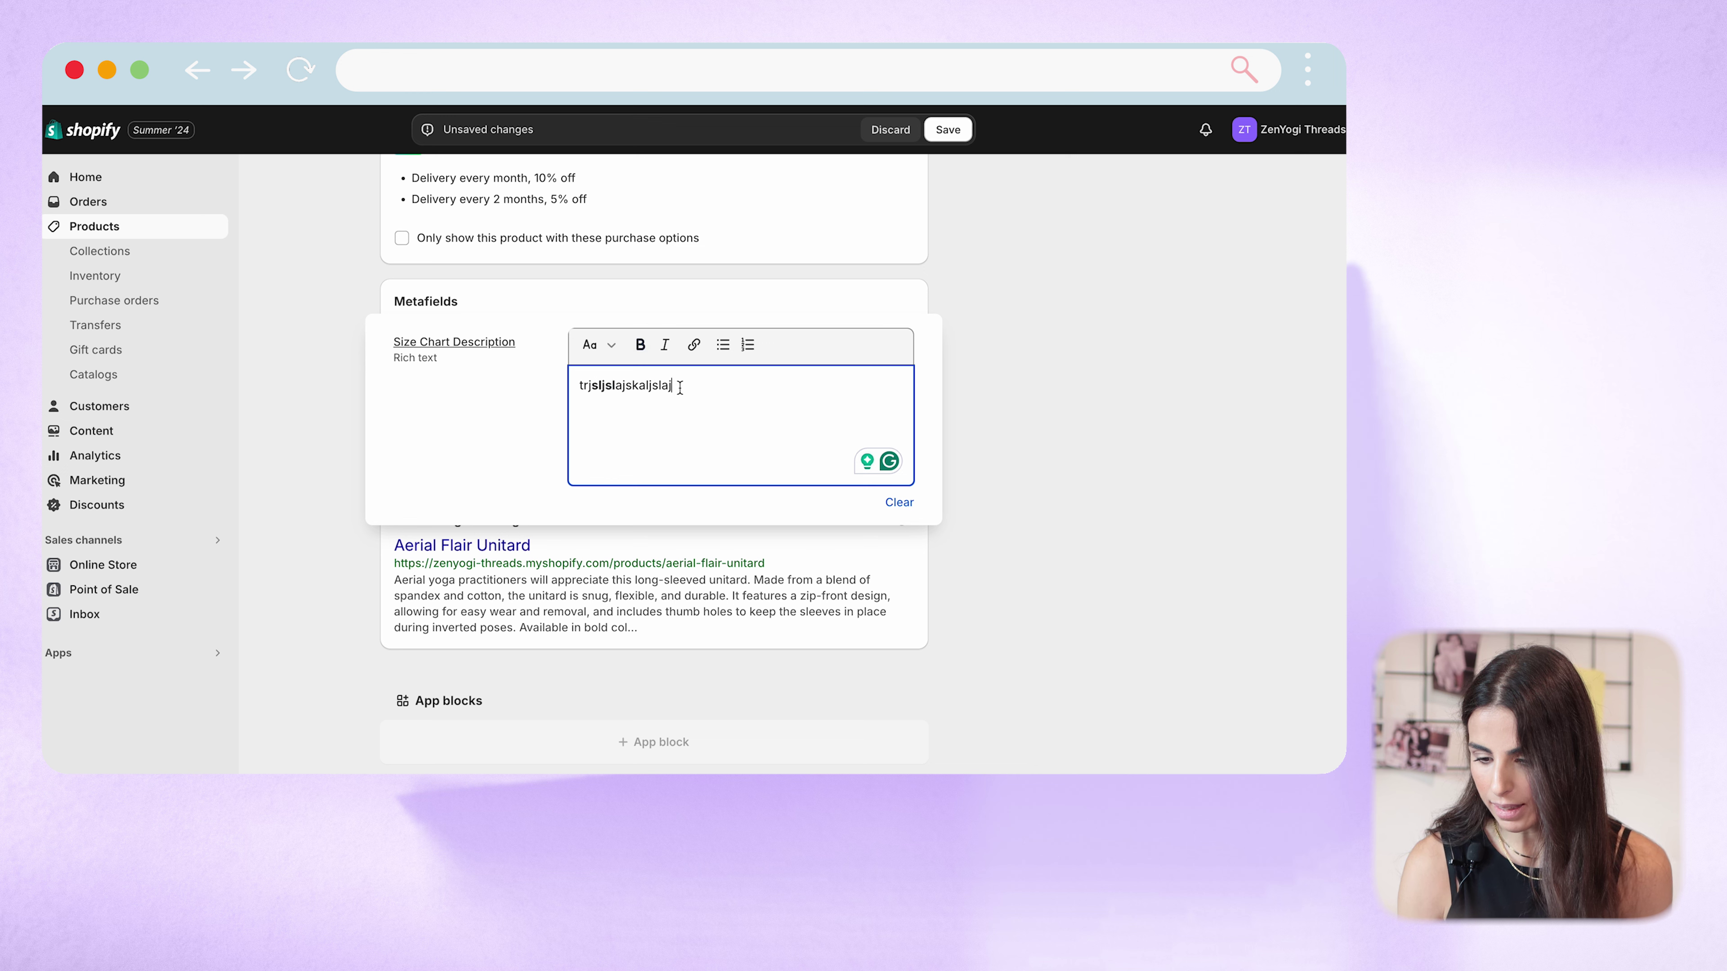
text(khdkhad)
drag(727, 386, 680, 386)
click(665, 345)
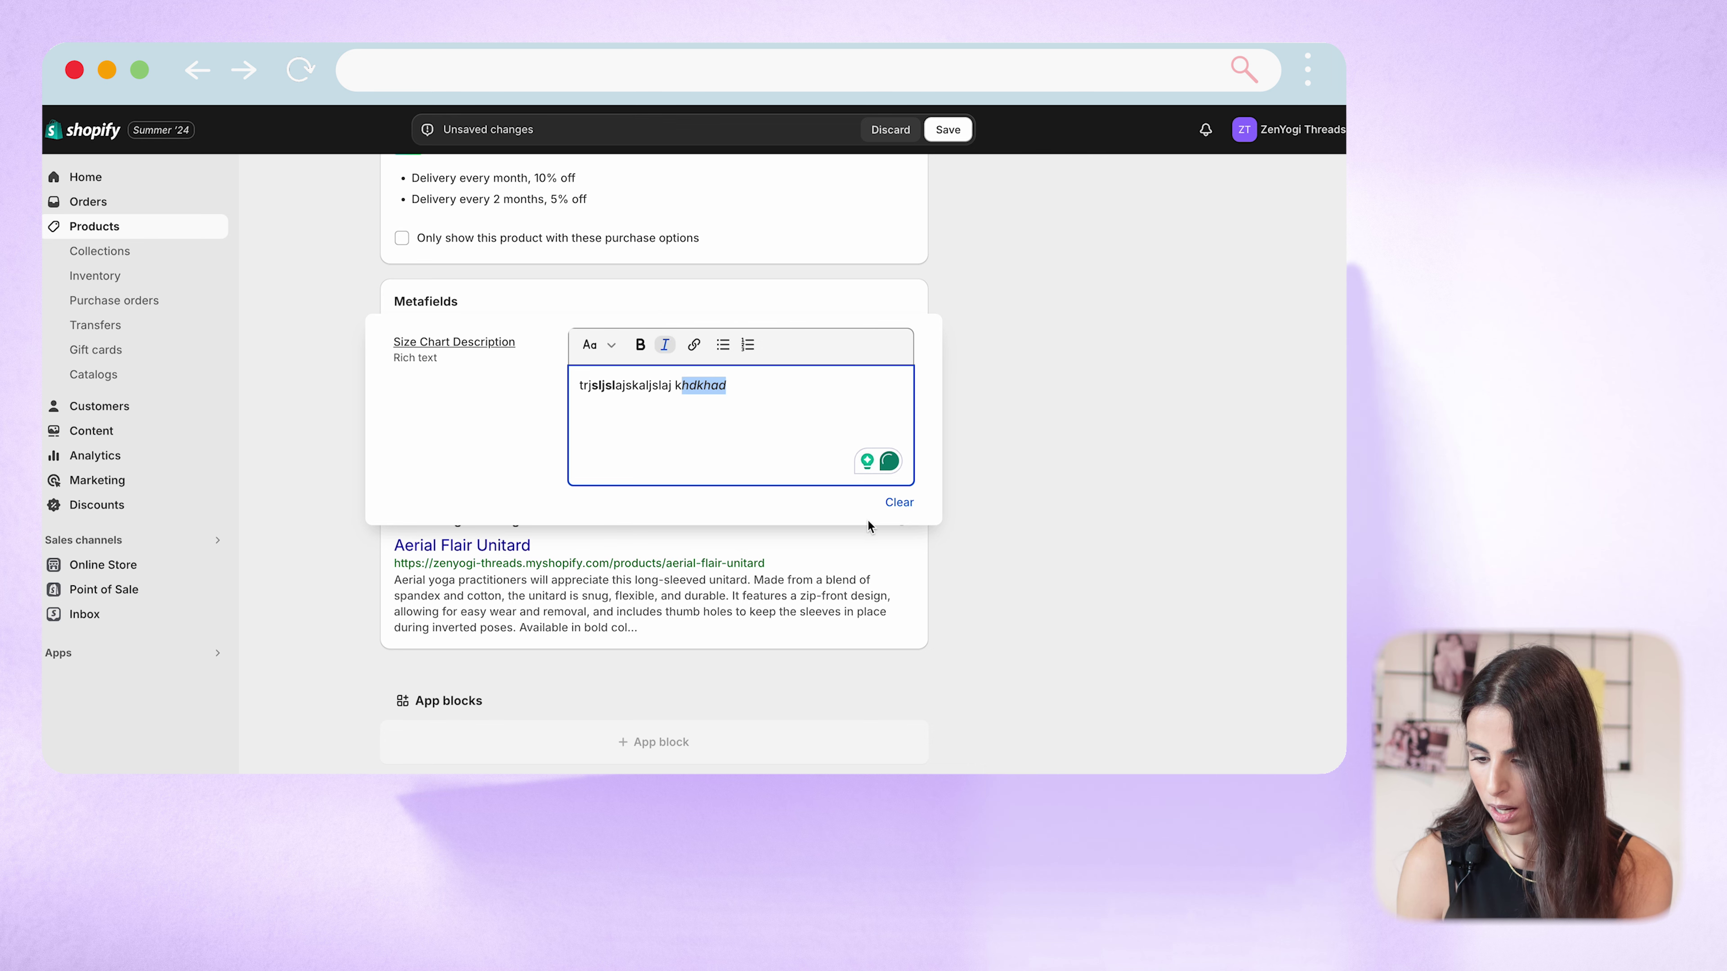
click(956, 517)
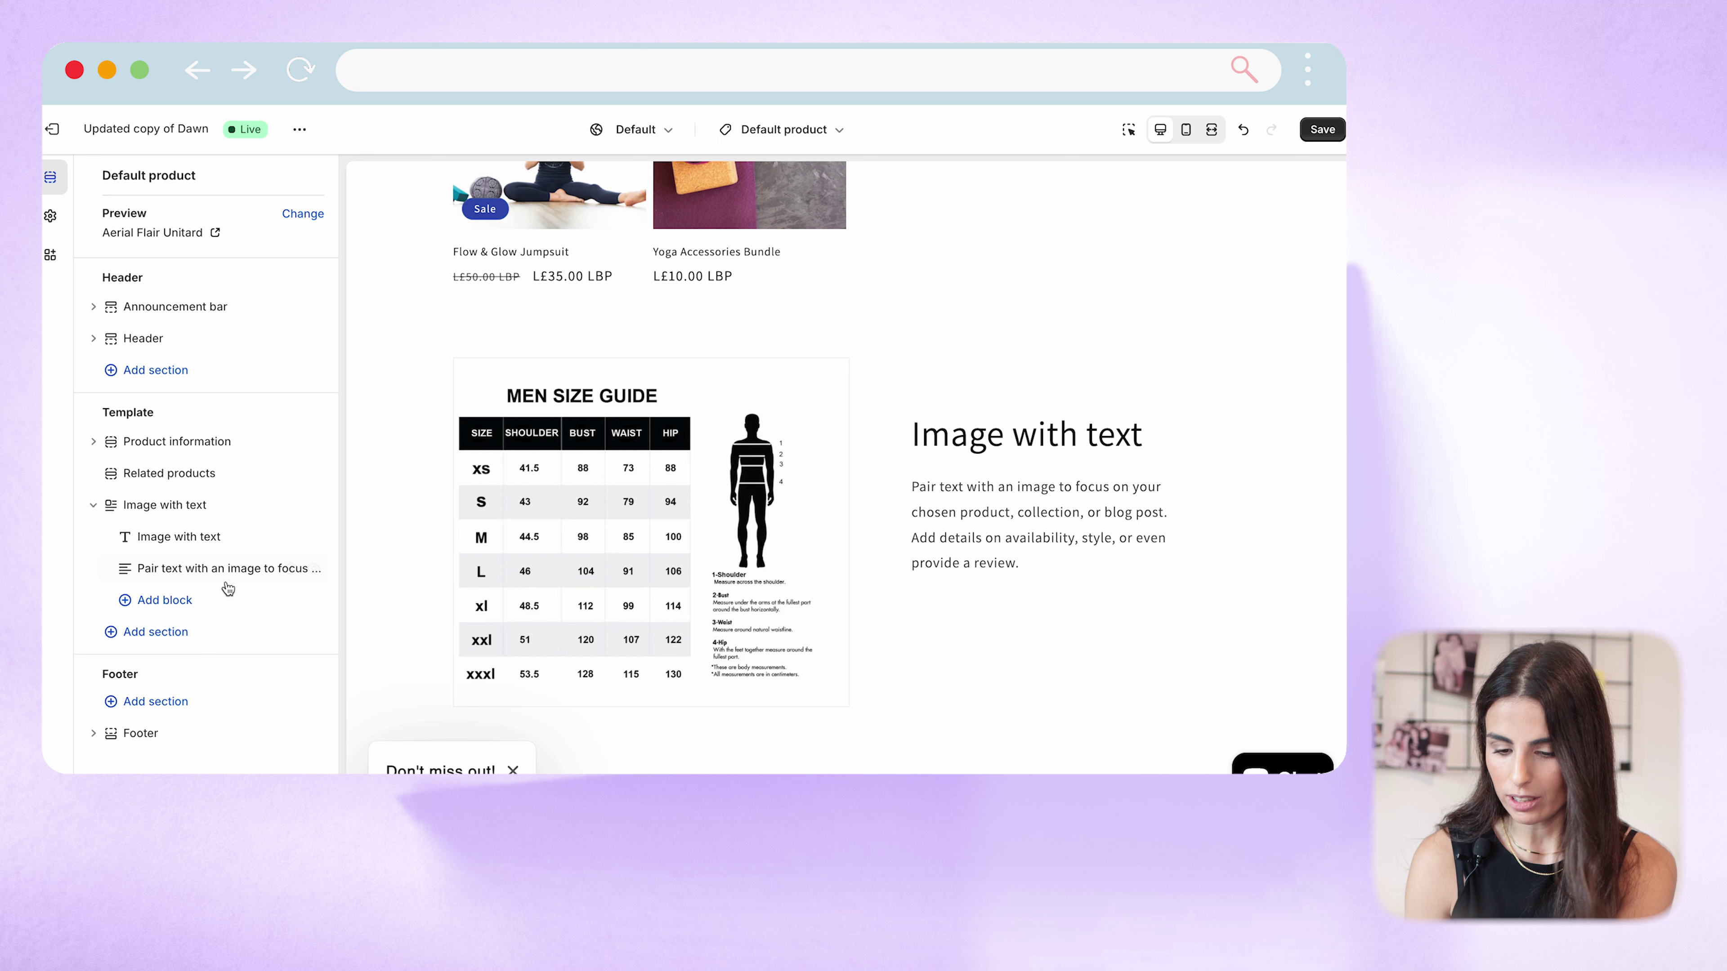
Step: Replace the Image with text heading with the Size Chart Title metafield as a dynamic source
click(190, 538)
triple_click(218, 300)
key(BackSpace)
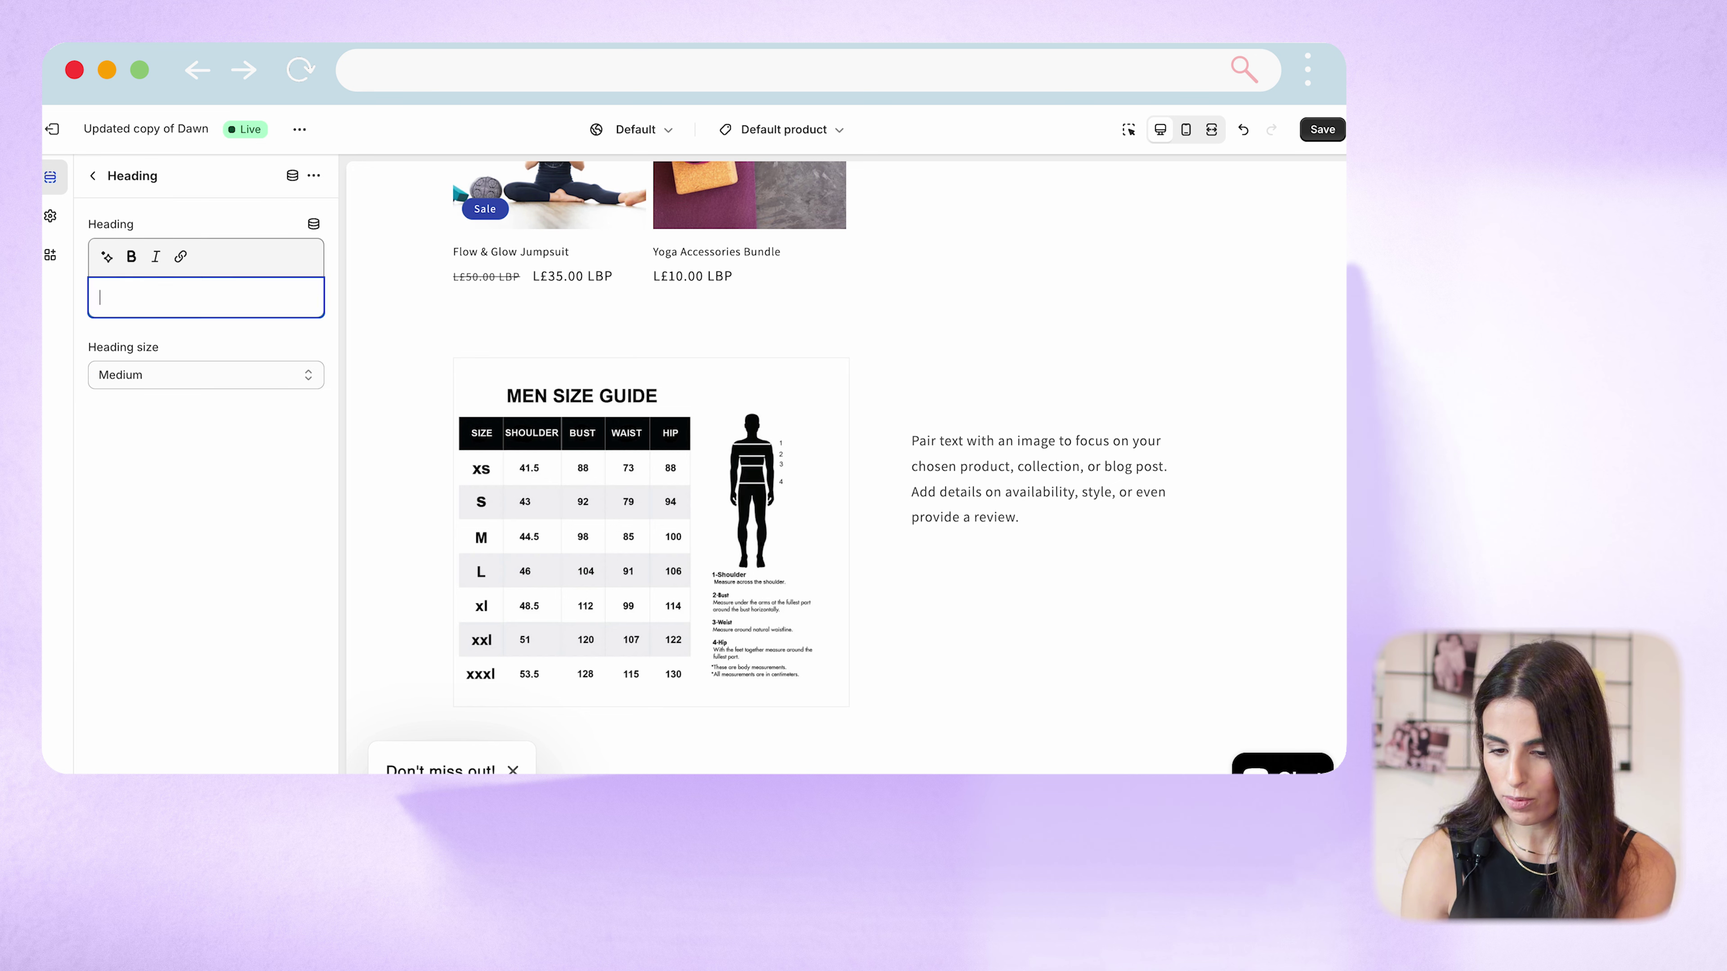
click(314, 225)
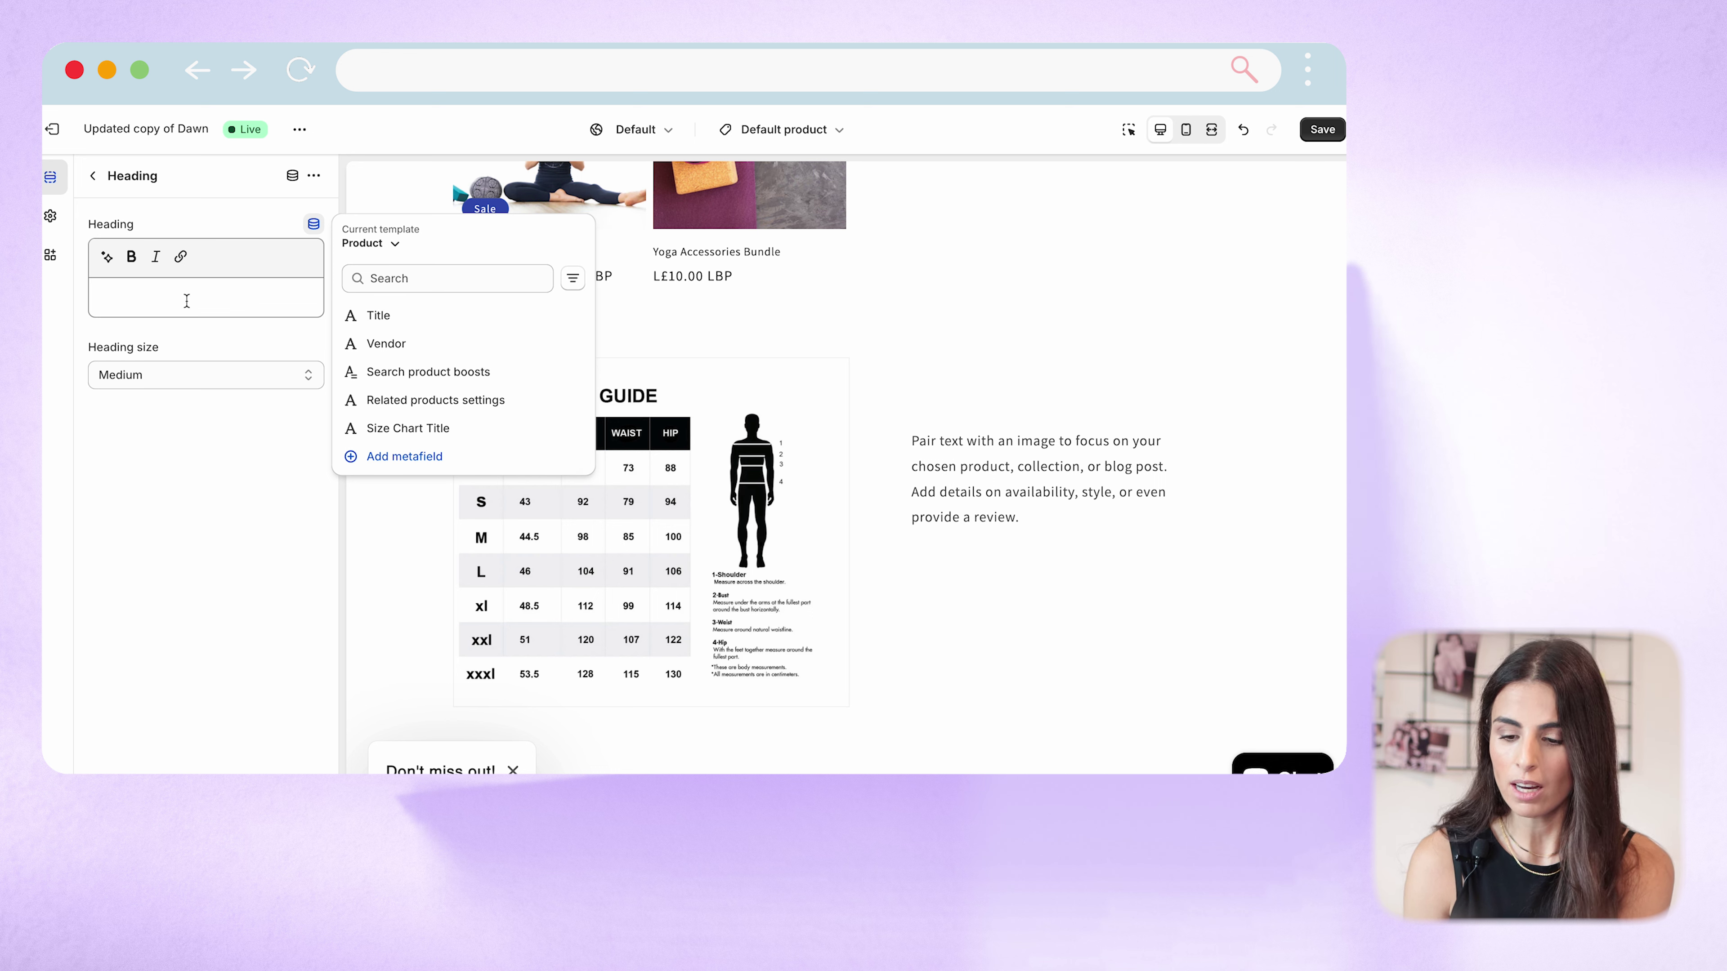
click(436, 437)
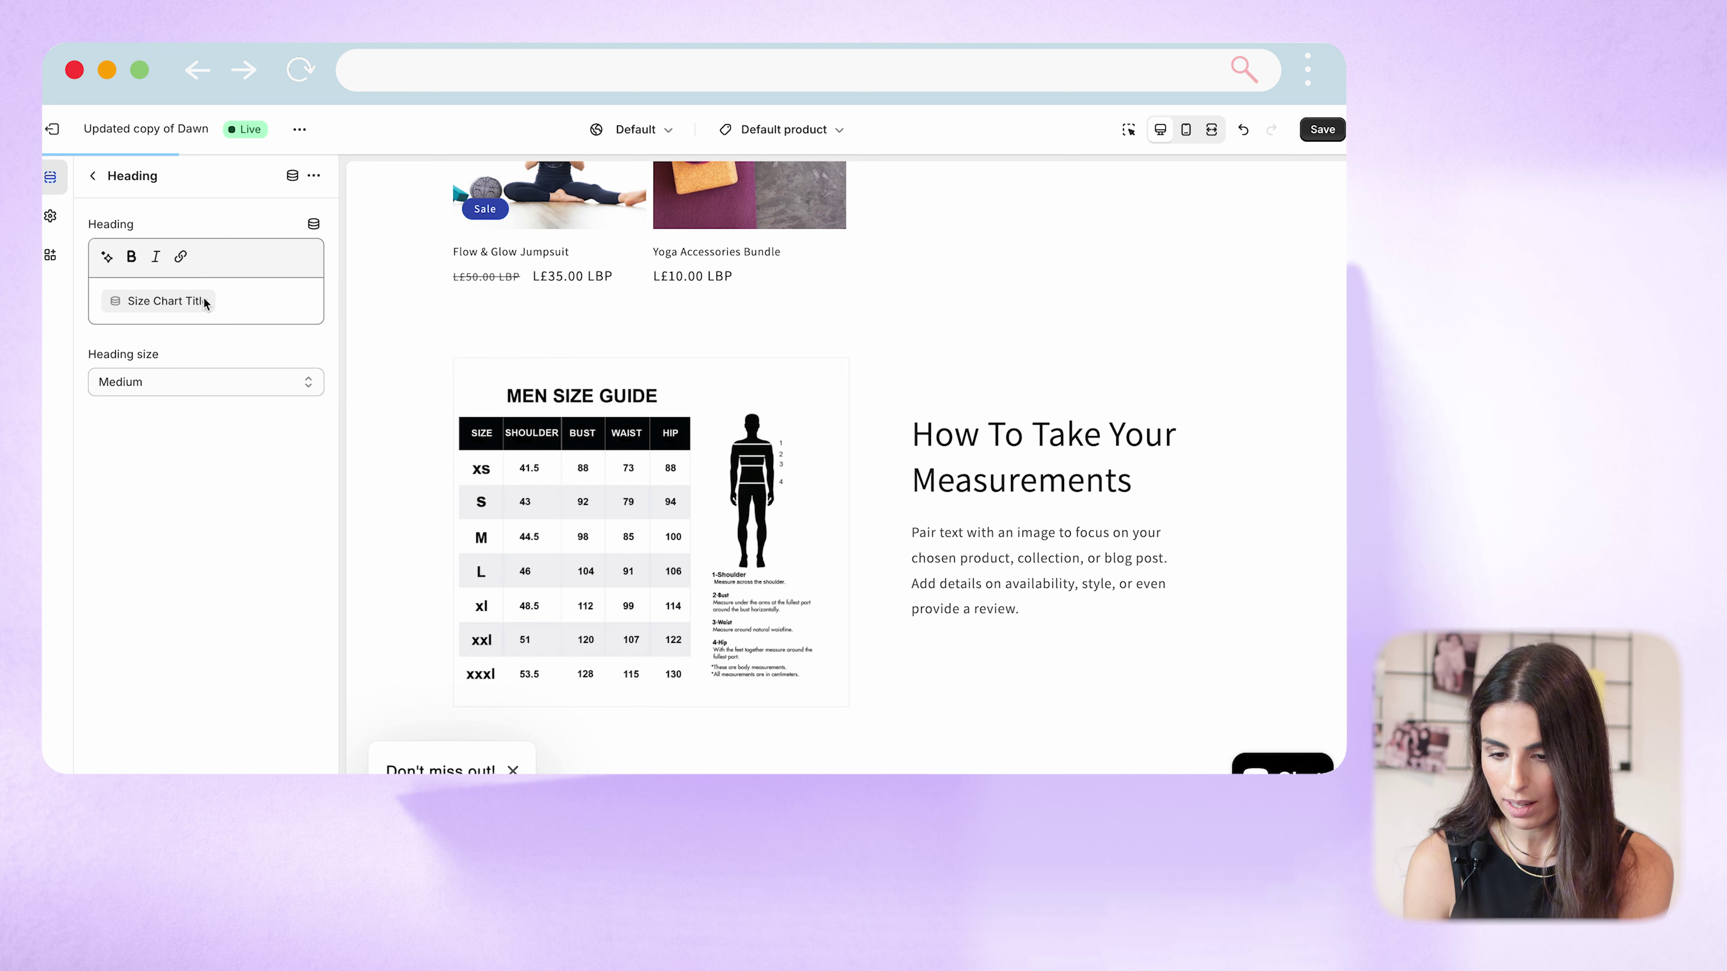
Step: Replace the text block's placeholder paragraph with the Size Chart Description metafield
click(92, 175)
click(181, 568)
drag(141, 367, 80, 293)
key(BackSpace)
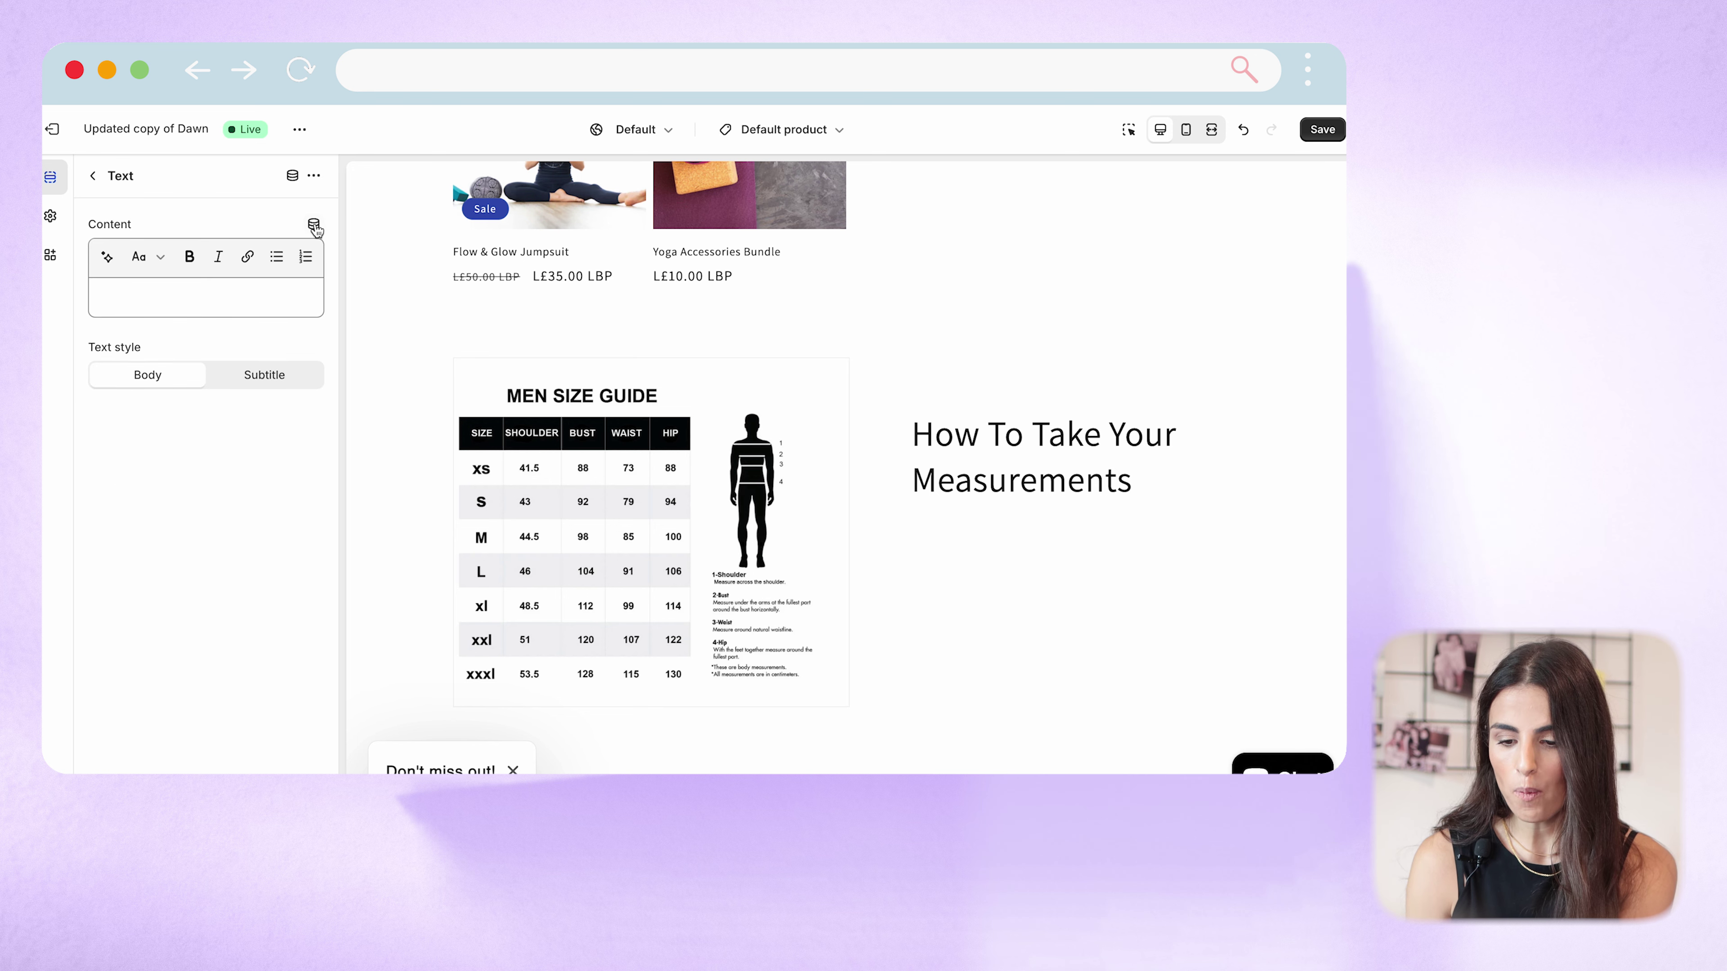
click(313, 224)
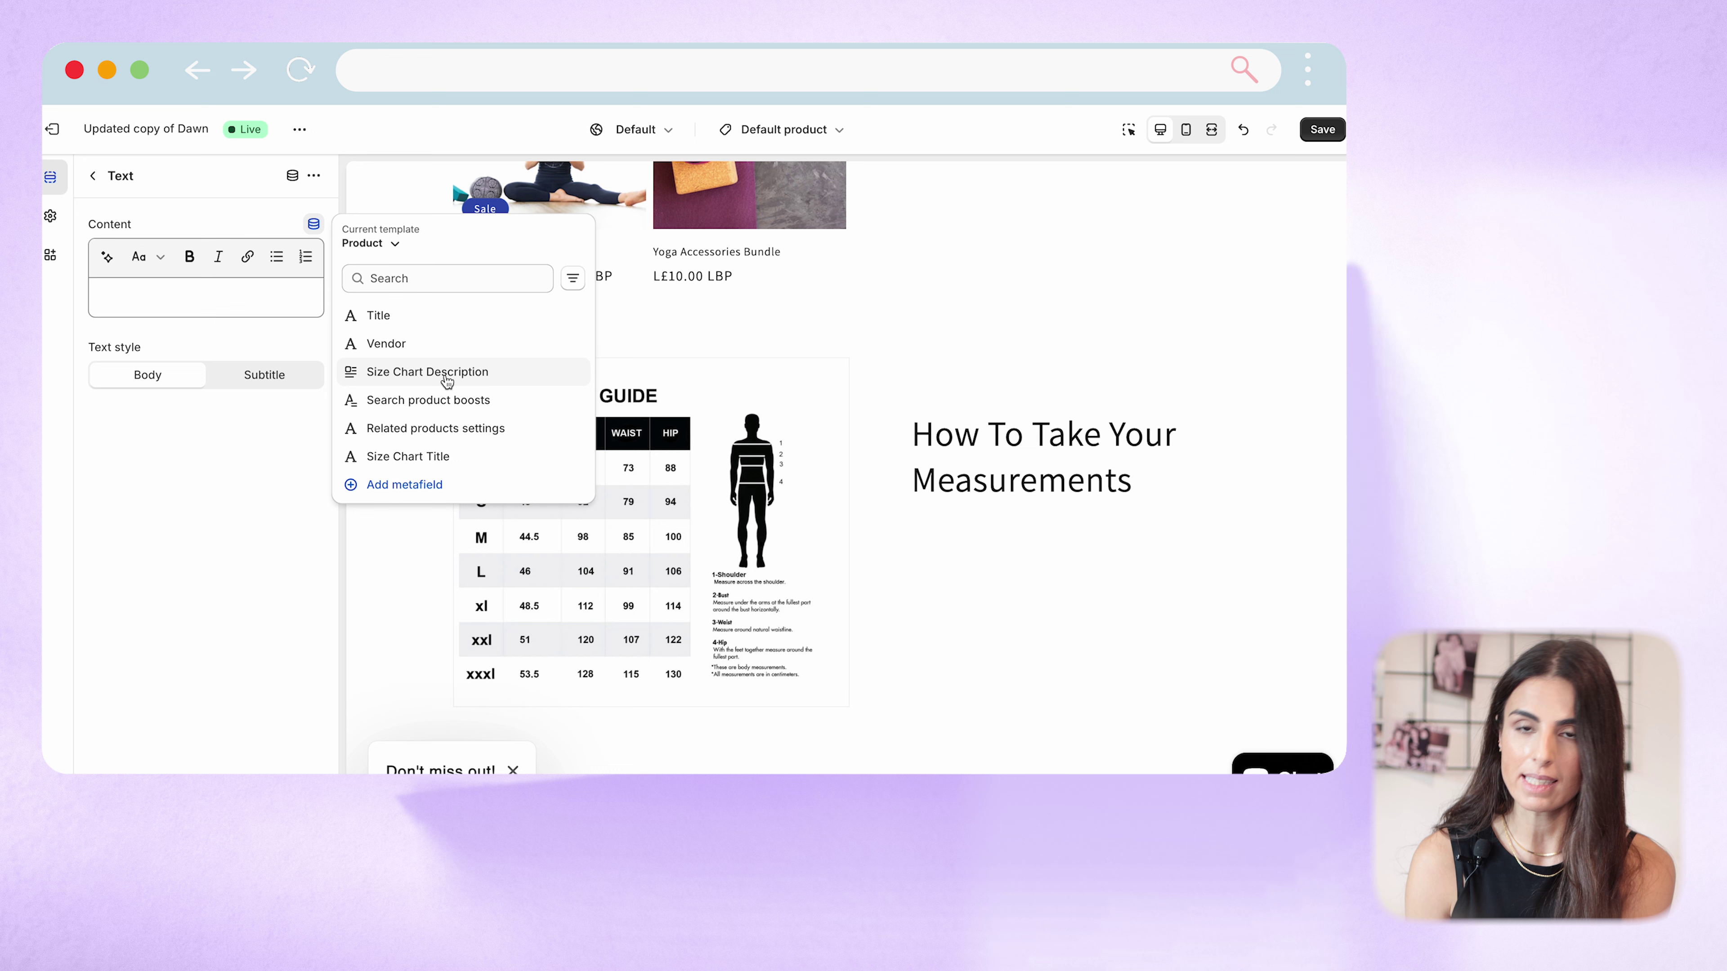
click(455, 378)
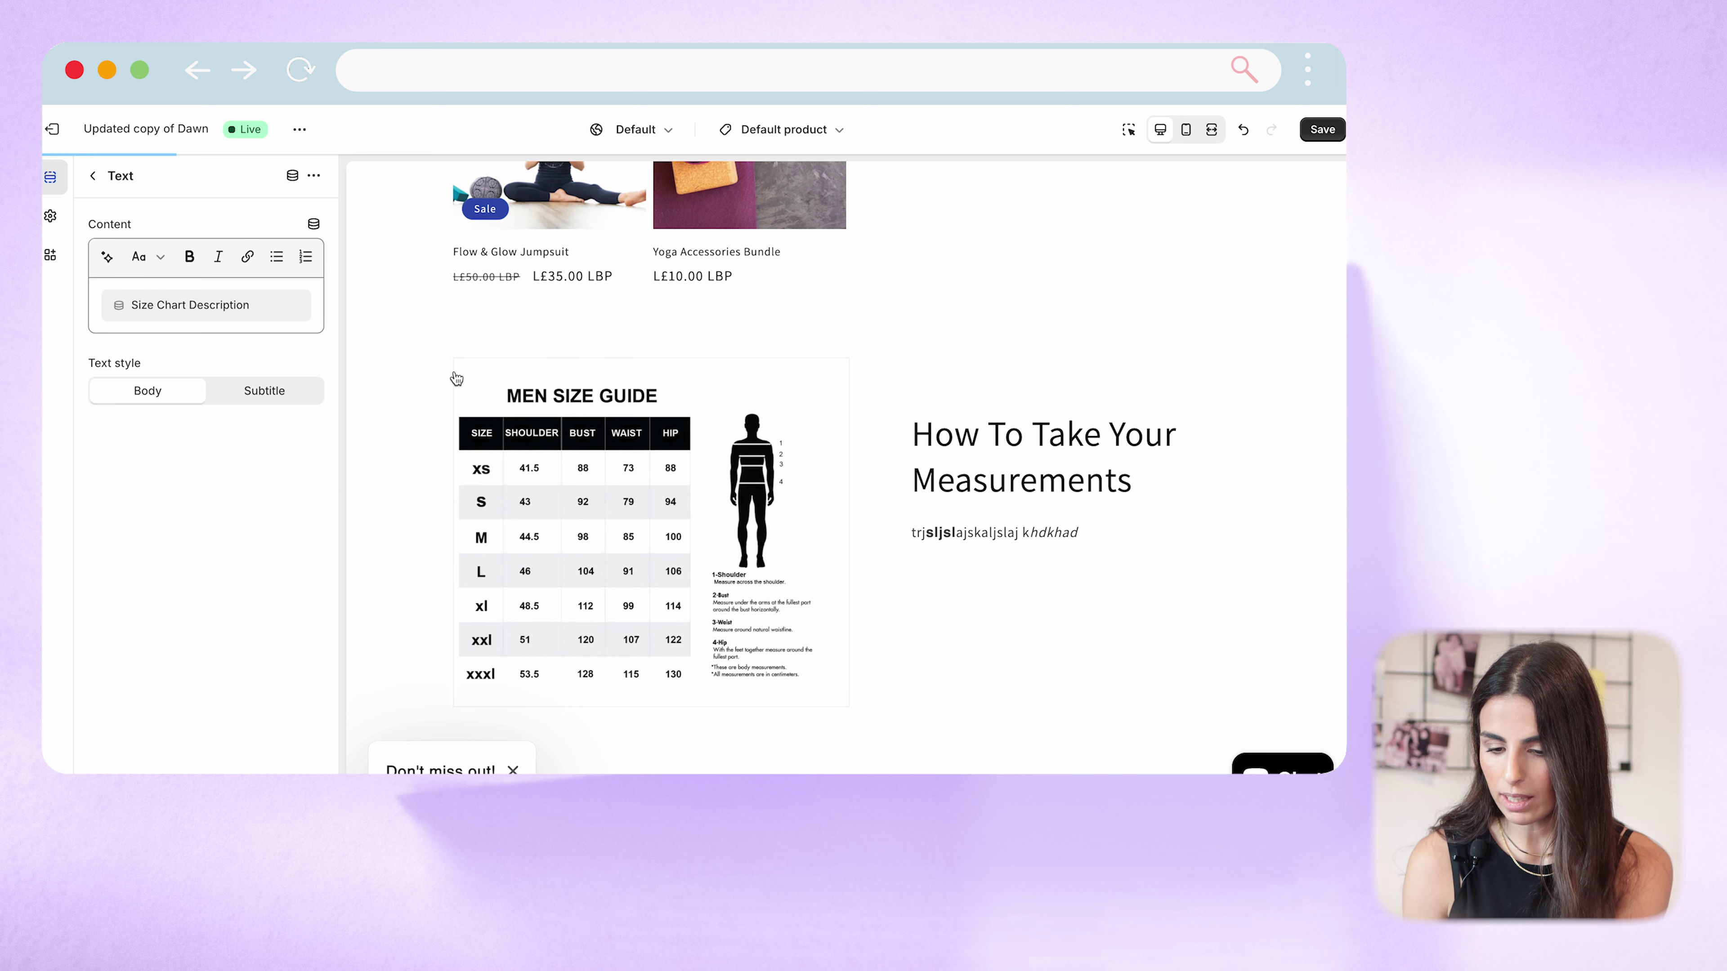